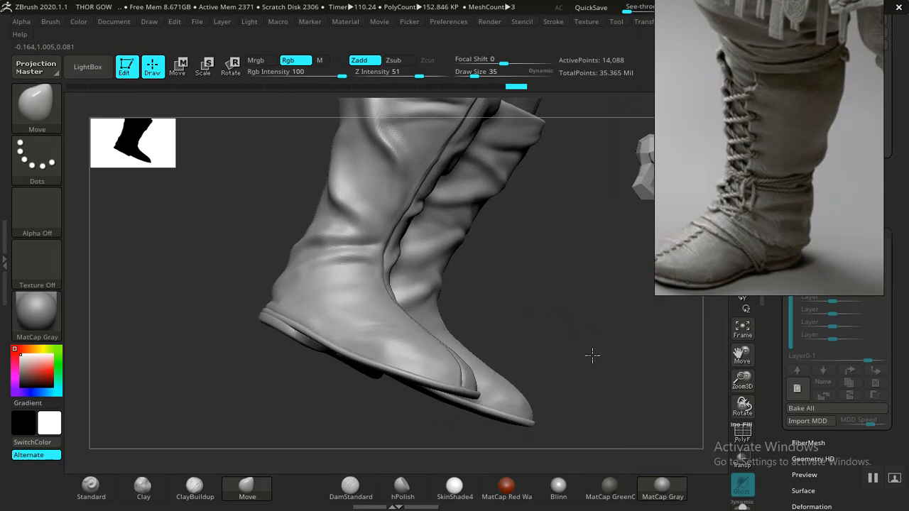
- Select the BOOTS BASE1 boot upper and adjust the side of its heel edge along the sole with the Move brush
{"action": "mouse_move", "coordinate": [558, 290]}
{"action": "left_mouse_down", "text": "alt"}
{"action": "mouse_move", "coordinate": [588, 362]}
{"action": "mouse_move", "coordinate": [521, 436]}
{"action": "mouse_move", "coordinate": [514, 419]}
{"action": "mouse_move", "coordinate": [513, 436]}
{"action": "mouse_move", "coordinate": [463, 443]}
{"action": "mouse_move", "coordinate": [402, 423]}
{"action": "mouse_move", "coordinate": [479, 249]}
{"action": "mouse_move", "coordinate": [443, 309]}
{"action": "left_mouse_up", "text": "alt"}
{"action": "key", "text": "shift"}
{"action": "key", "text": "shift"}
{"action": "left_click", "coordinate": [355, 384], "text": "alt"}
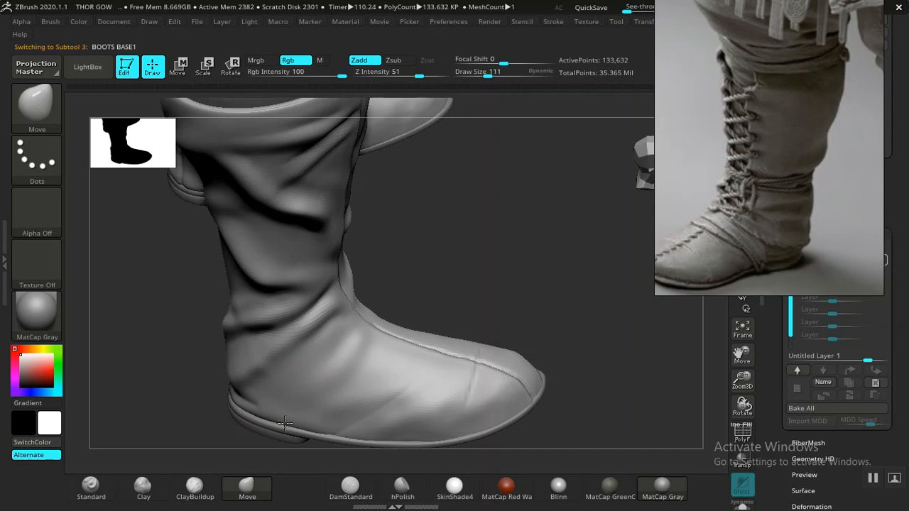
{"action": "mouse_move", "coordinate": [435, 262]}
{"action": "left_mouse_down"}
{"action": "mouse_move", "coordinate": [462, 251]}
{"action": "mouse_move", "coordinate": [210, 411]}
{"action": "left_mouse_up"}
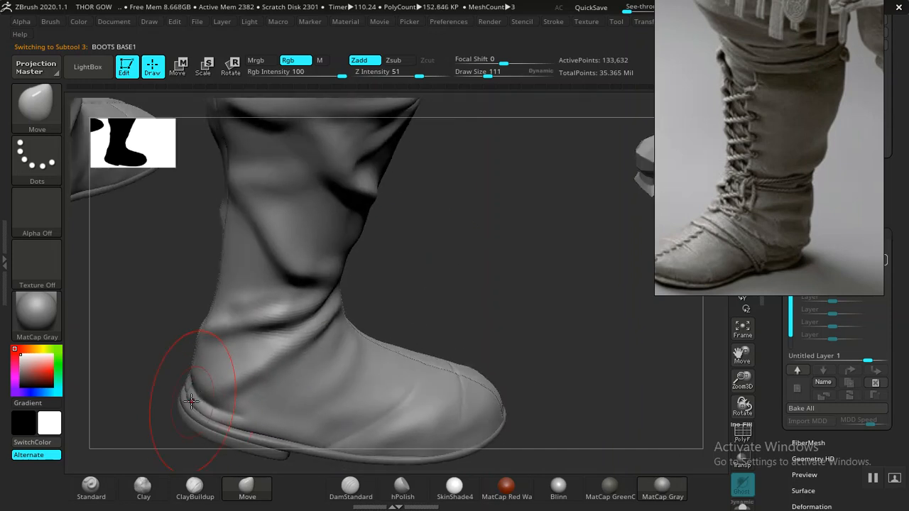
{"action": "left_click_drag", "start_coordinate": [428, 251], "coordinate": [355, 364]}
{"action": "left_click_drag", "start_coordinate": [325, 406], "coordinate": [381, 363]}
{"action": "mouse_move", "coordinate": [600, 342]}
{"action": "left_mouse_down", "text": "alt"}
{"action": "mouse_move", "coordinate": [348, 371]}
{"action": "mouse_move", "coordinate": [371, 369]}
{"action": "left_mouse_up", "text": "alt"}
{"action": "left_click_drag", "start_coordinate": [463, 306], "coordinate": [466, 298]}
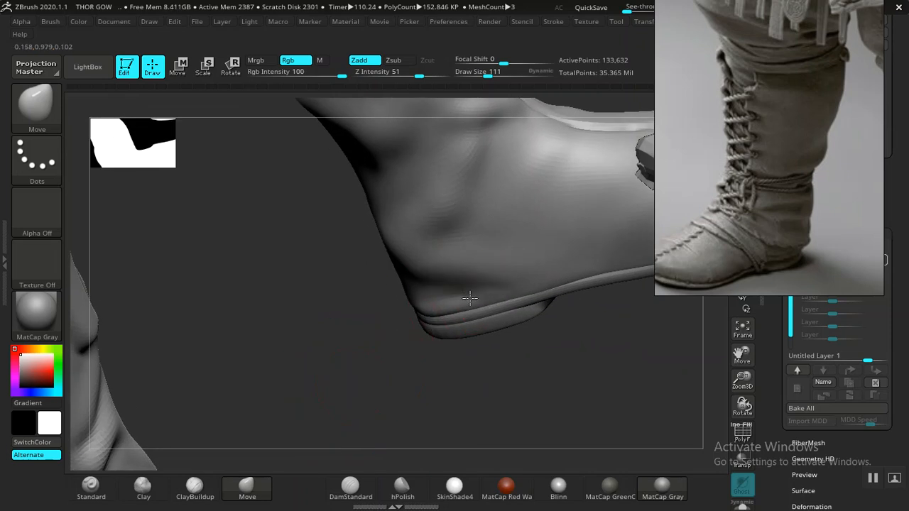
{"action": "left_click_drag", "start_coordinate": [584, 339], "coordinate": [472, 324]}
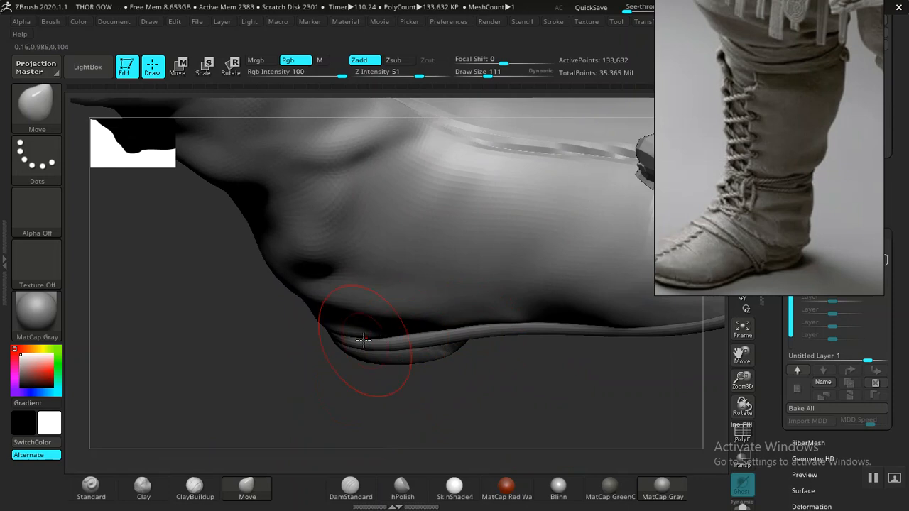
{"action": "left_click_drag", "start_coordinate": [360, 332], "coordinate": [296, 348]}
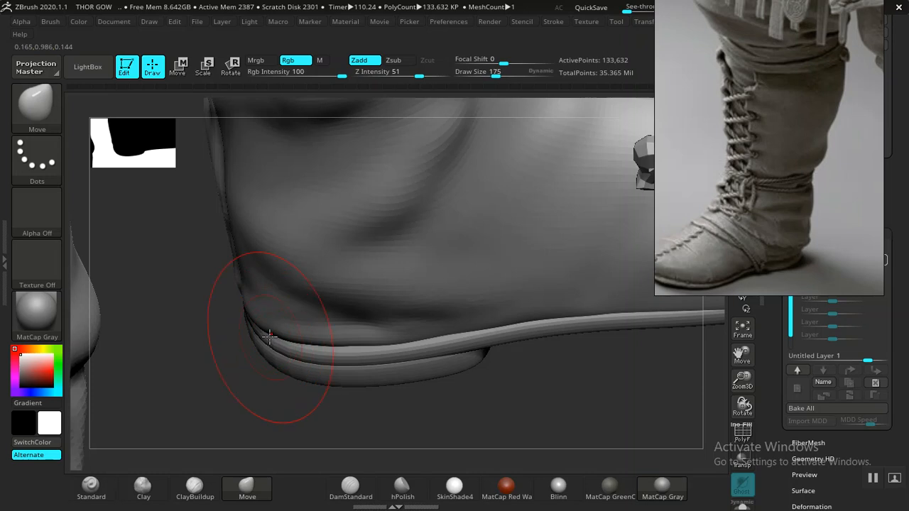
{"action": "left_click_drag", "start_coordinate": [266, 329], "coordinate": [274, 314]}
- Reshape the back of the boot upper's heel along the sole rim with the Move brush at draw size 227
{"action": "mouse_move", "coordinate": [241, 364]}
{"action": "left_mouse_down"}
{"action": "mouse_move", "coordinate": [192, 298]}
{"action": "mouse_move", "coordinate": [355, 409]}
{"action": "mouse_move", "coordinate": [396, 402]}
{"action": "mouse_move", "coordinate": [240, 406]}
{"action": "mouse_move", "coordinate": [343, 381]}
{"action": "mouse_move", "coordinate": [182, 426]}
{"action": "mouse_move", "coordinate": [169, 347]}
{"action": "mouse_move", "coordinate": [156, 345]}
{"action": "left_mouse_up"}
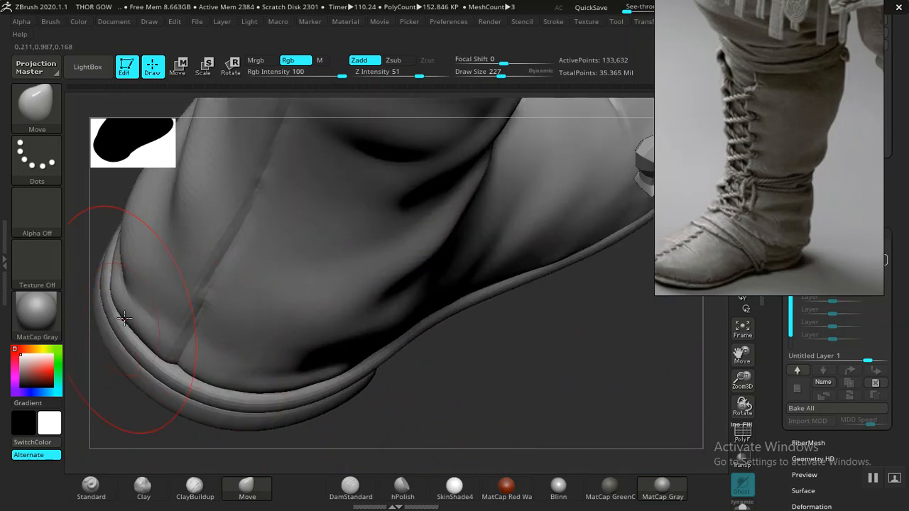
{"action": "left_click_drag", "start_coordinate": [118, 289], "coordinate": [125, 287]}
{"action": "left_click_drag", "start_coordinate": [242, 379], "coordinate": [248, 376]}
{"action": "left_click_drag", "start_coordinate": [149, 361], "coordinate": [153, 356]}
{"action": "mouse_move", "coordinate": [443, 382]}
{"action": "left_mouse_down"}
{"action": "mouse_move", "coordinate": [308, 338]}
{"action": "mouse_move", "coordinate": [492, 325]}
{"action": "mouse_move", "coordinate": [484, 269]}
{"action": "mouse_move", "coordinate": [412, 304]}
{"action": "mouse_move", "coordinate": [504, 259]}
{"action": "mouse_move", "coordinate": [558, 265]}
{"action": "mouse_move", "coordinate": [500, 279]}
{"action": "left_mouse_up"}
{"action": "mouse_move", "coordinate": [491, 241]}
{"action": "left_mouse_down"}
{"action": "mouse_move", "coordinate": [574, 235]}
{"action": "mouse_move", "coordinate": [568, 241]}
{"action": "left_mouse_up"}
- Select the BOOTS BASE2 soles, show their polyframe and subdivide the mesh several times
{"action": "left_click", "coordinate": [346, 414], "text": "alt"}
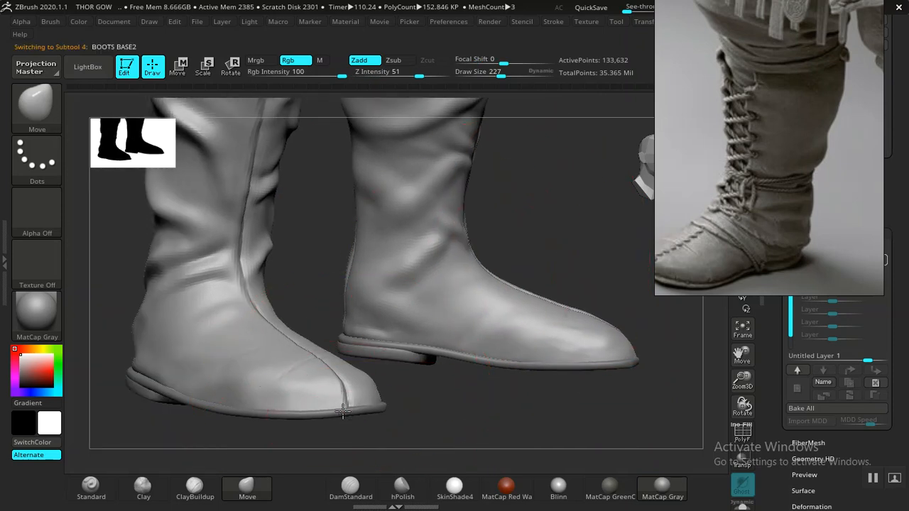
{"action": "mouse_move", "coordinate": [410, 418]}
{"action": "left_mouse_down"}
{"action": "mouse_move", "coordinate": [440, 416]}
{"action": "mouse_move", "coordinate": [432, 410]}
{"action": "left_mouse_up"}
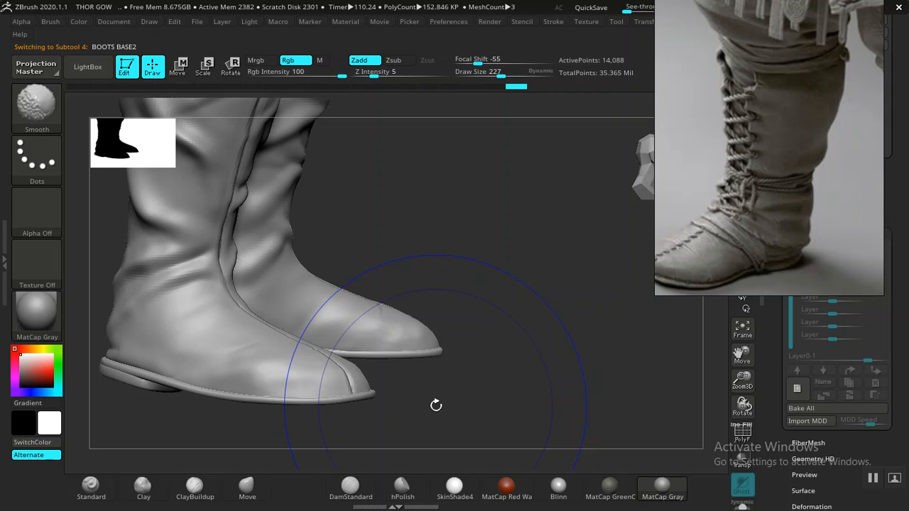
{"action": "key", "text": "shift+f"}
{"action": "key", "text": "ctrl+d"}
{"action": "key", "text": "ctrl+d"}
{"action": "key", "text": "ctrl+d"}
{"action": "key", "text": "ctrl+d"}
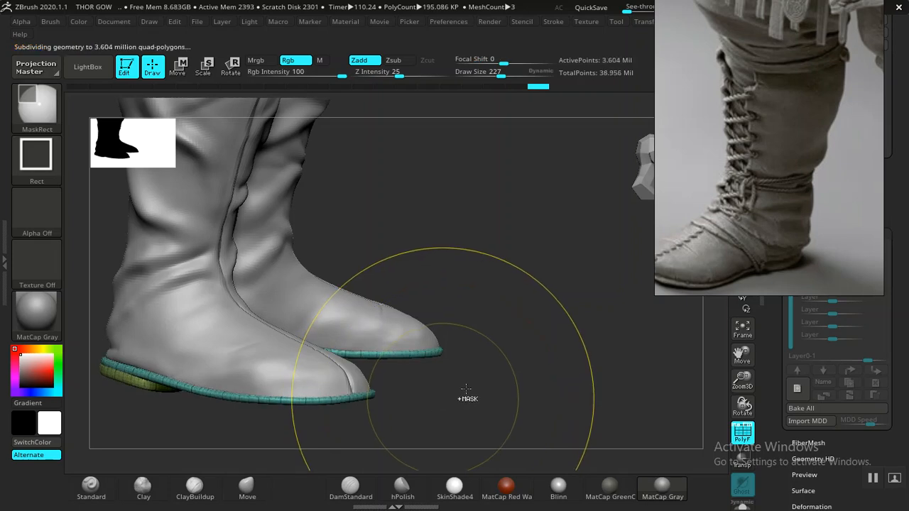
- Undo the excess subdivisions of the soles back to level 4 and reposition the boot reference image beside the model
{"action": "left_click_drag", "start_coordinate": [700, 216], "coordinate": [385, 295]}
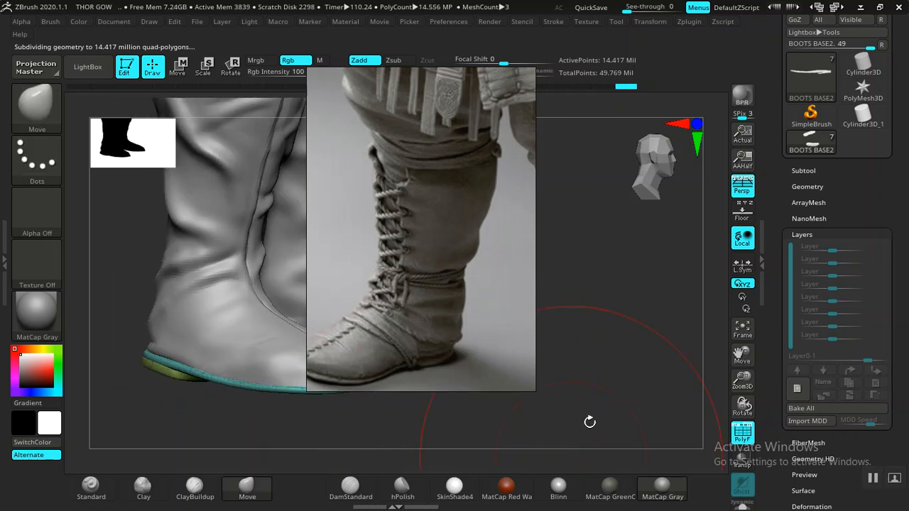
{"action": "left_click_drag", "start_coordinate": [589, 422], "coordinate": [611, 341]}
{"action": "left_click_drag", "start_coordinate": [471, 324], "coordinate": [850, 185]}
{"action": "mouse_move", "coordinate": [620, 350]}
{"action": "left_mouse_down"}
{"action": "mouse_move", "coordinate": [612, 345]}
{"action": "mouse_move", "coordinate": [594, 361]}
{"action": "left_mouse_up"}
{"action": "key", "text": "ctrl"}
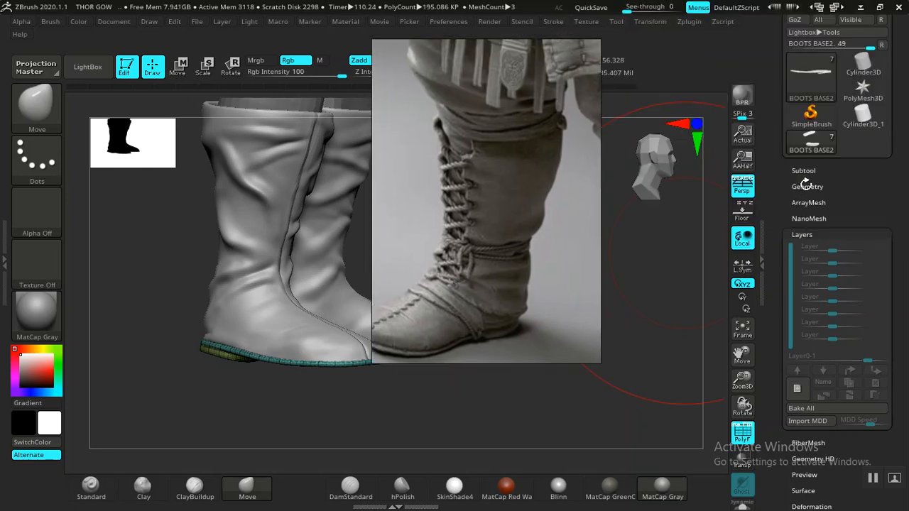
- Lower the sole mesh to its lowest subdivision level and move the reference image clear of the boots
{"action": "left_click", "coordinate": [807, 186]}
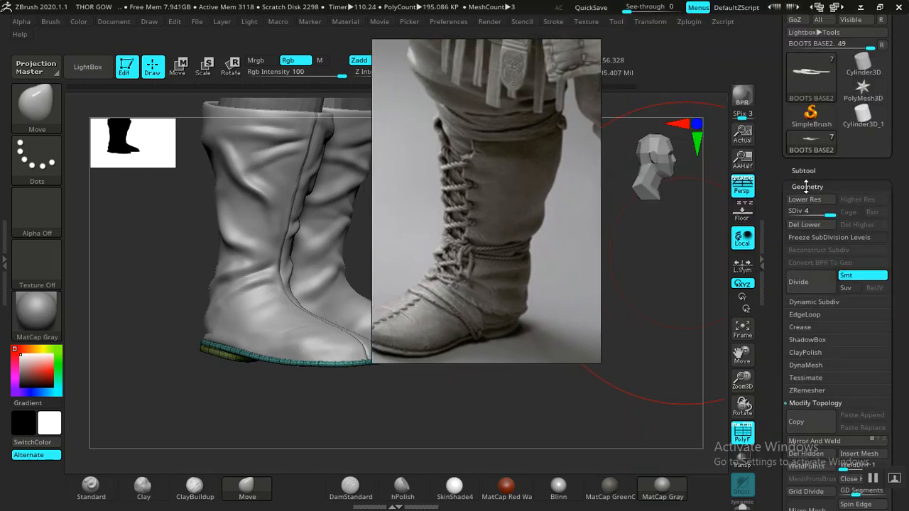
{"action": "left_click", "coordinate": [807, 186]}
{"action": "key", "text": "shift"}
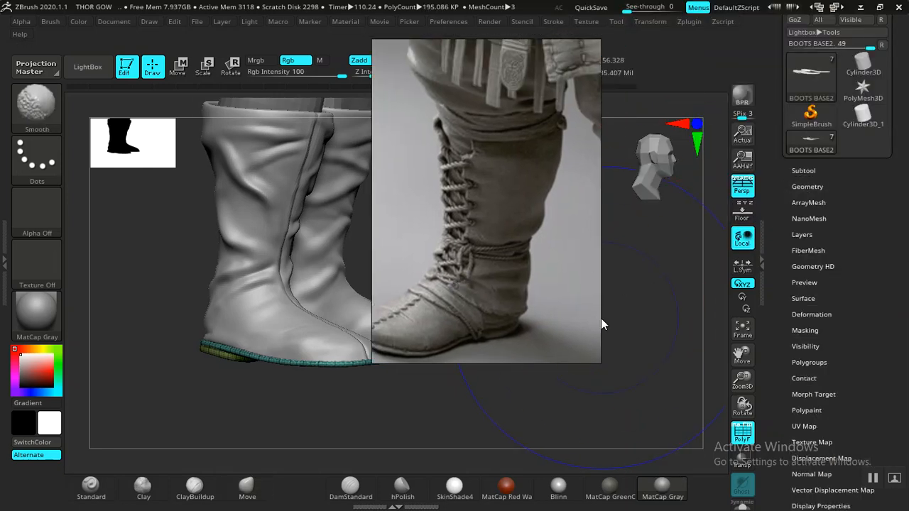
{"action": "key", "text": "shift+d"}
{"action": "left_click_drag", "start_coordinate": [549, 278], "coordinate": [843, 233]}
{"action": "mouse_move", "coordinate": [610, 334]}
{"action": "left_mouse_down"}
{"action": "mouse_move", "coordinate": [582, 344]}
{"action": "mouse_move", "coordinate": [536, 324]}
{"action": "left_mouse_up"}
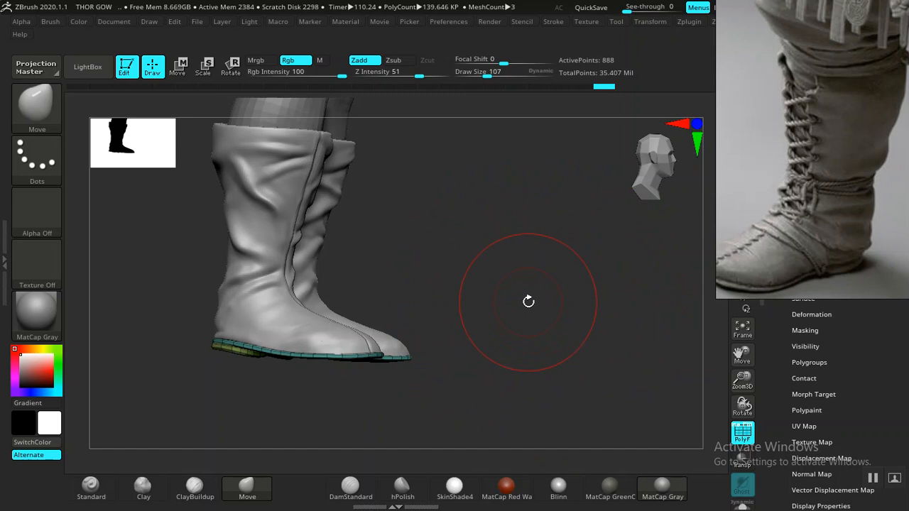
{"action": "left_click_drag", "start_coordinate": [521, 267], "coordinate": [721, 450], "text": "alt"}
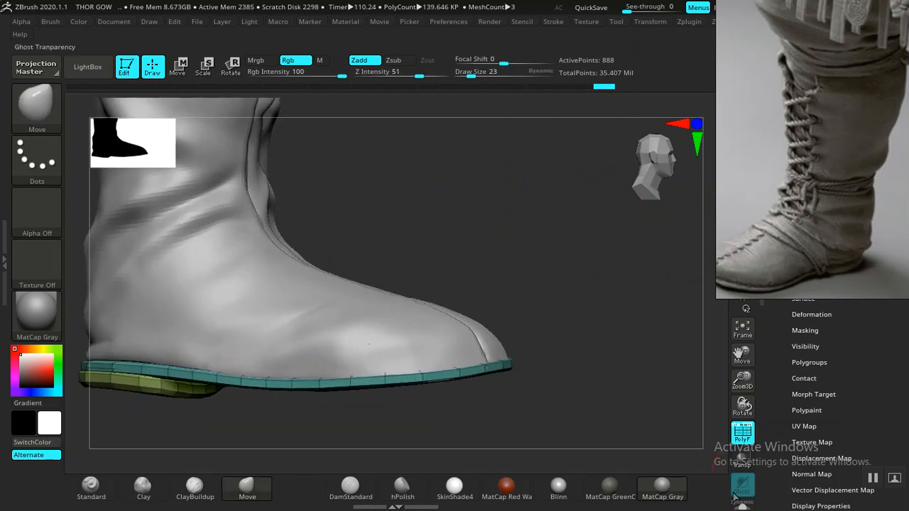
- Switch to the BOOTS BASE1 upper and pull its toe edge inward from the sole rim with an enlarged Move brush
{"action": "left_click_drag", "start_coordinate": [612, 328], "coordinate": [632, 353]}
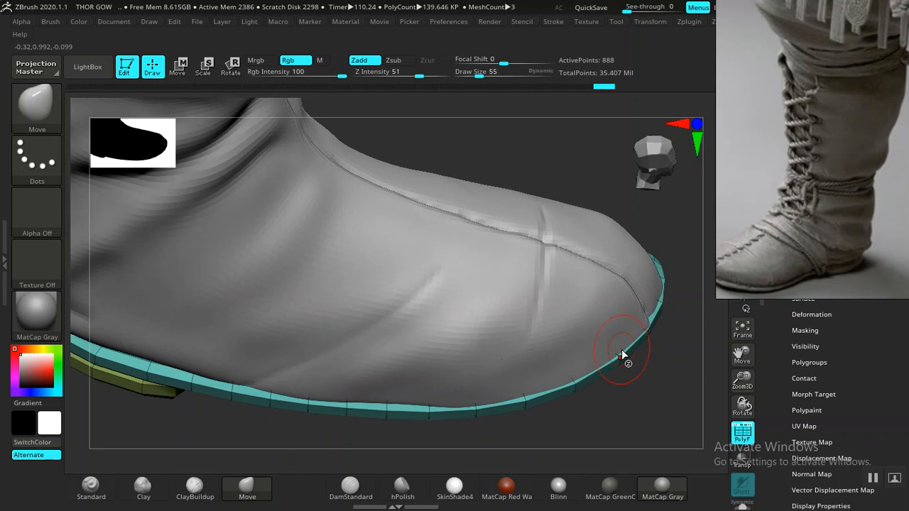
{"action": "key", "text": "space"}
{"action": "left_click", "coordinate": [593, 306]}
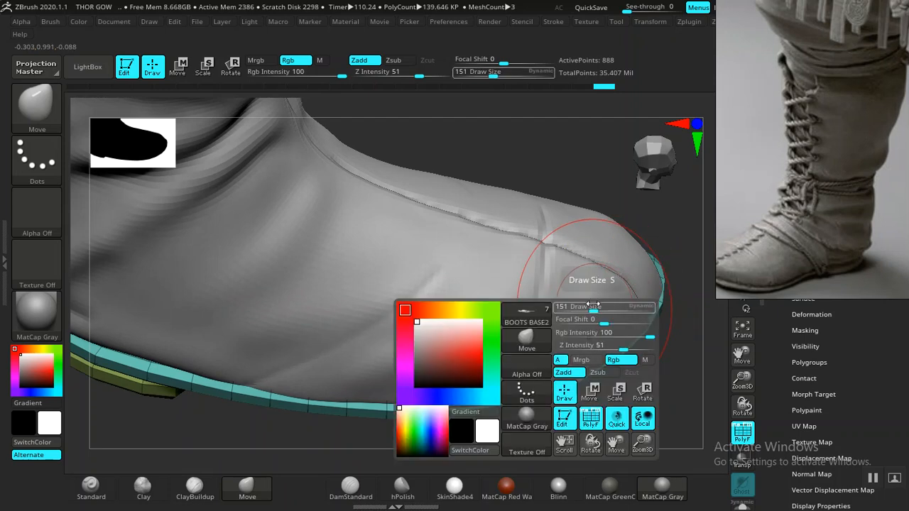
{"action": "left_click", "coordinate": [595, 272], "text": "alt"}
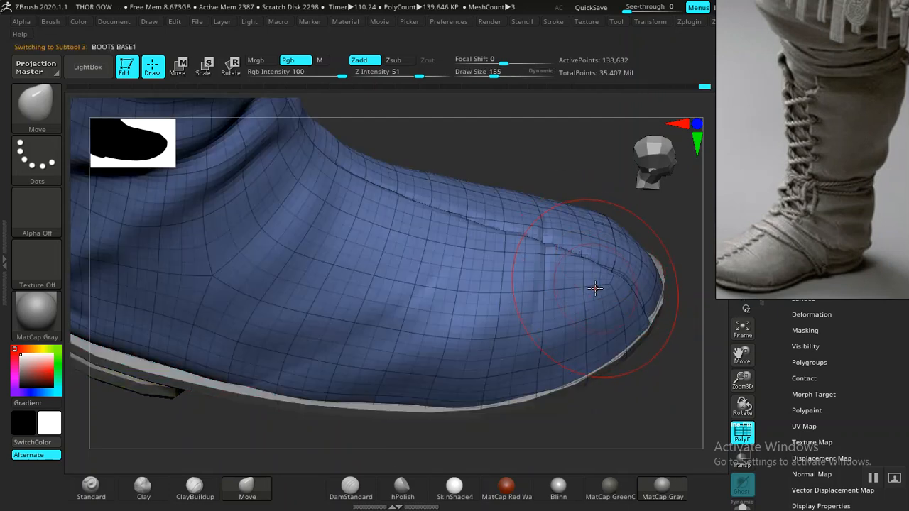
{"action": "left_click_drag", "start_coordinate": [645, 288], "coordinate": [586, 370]}
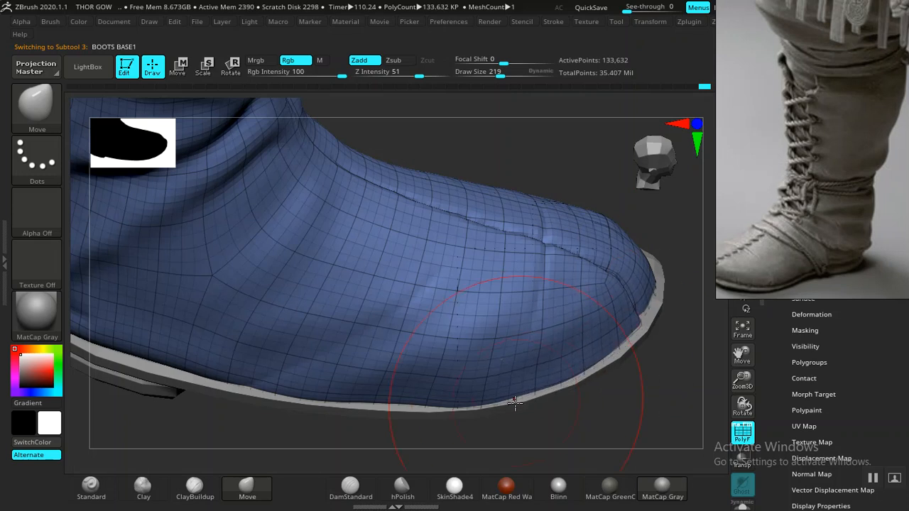
{"action": "key", "text": "ctrl+z"}
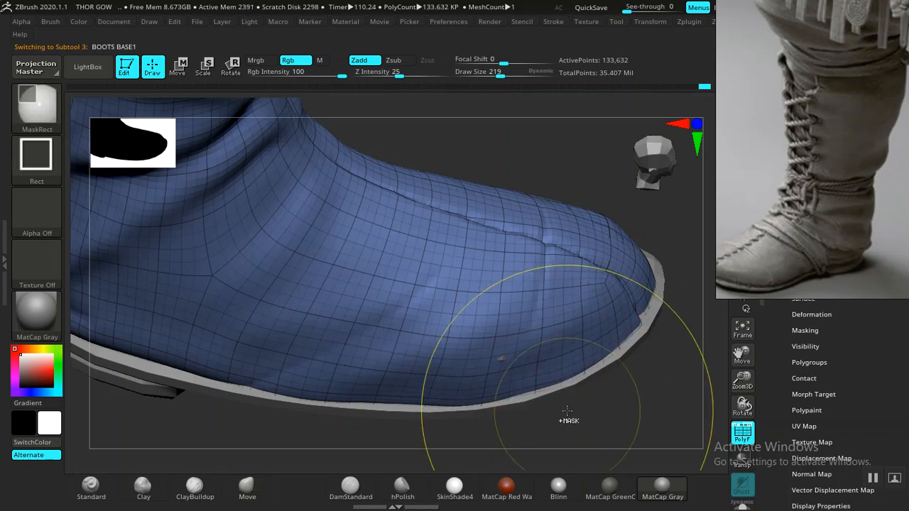
{"action": "left_click_drag", "start_coordinate": [571, 404], "coordinate": [554, 418], "text": "alt"}
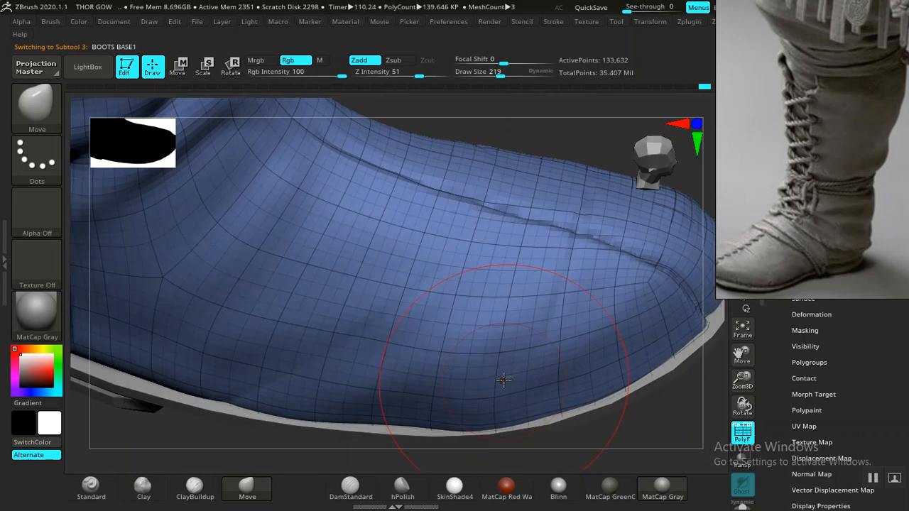
- Refine the boot upper's lower edge along the side of the forefoot with the Move brush at draw size 135
{"action": "key", "text": "bracketleft"}
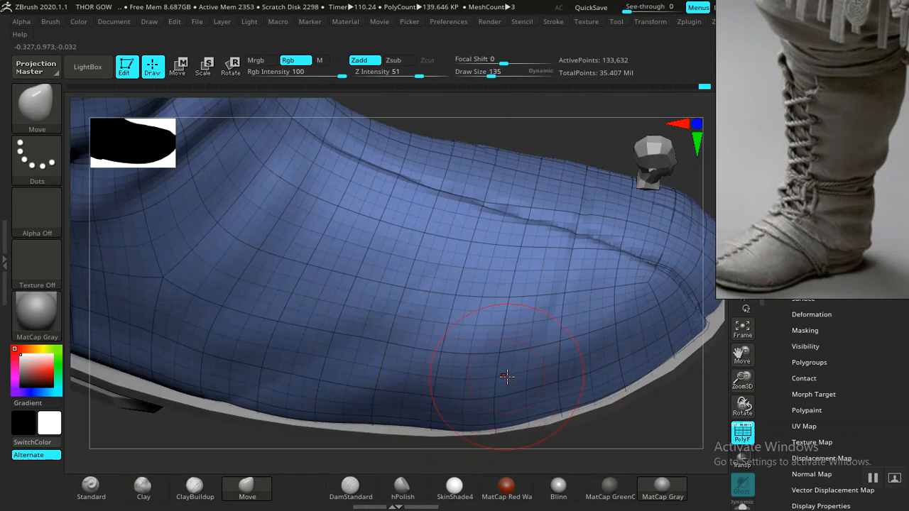
{"action": "left_click_drag", "start_coordinate": [665, 419], "coordinate": [621, 384], "text": "alt"}
{"action": "left_click_drag", "start_coordinate": [683, 391], "coordinate": [670, 355]}
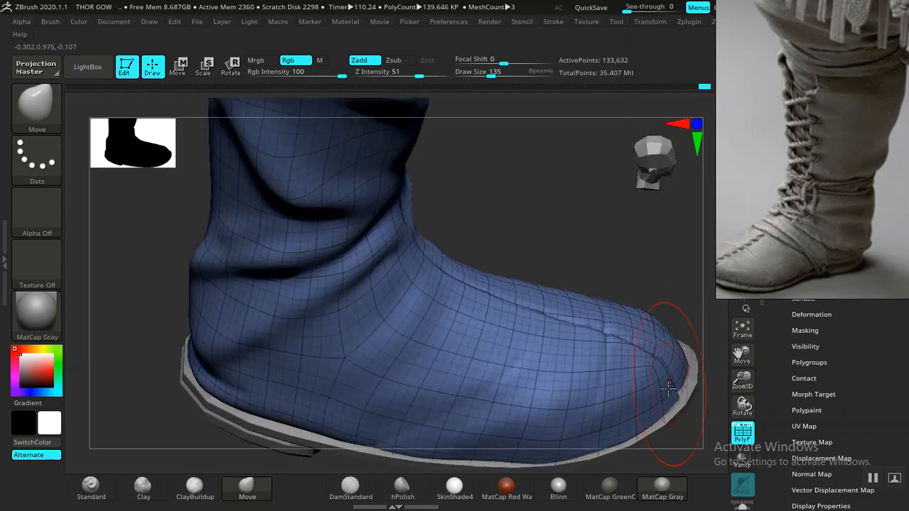
{"action": "mouse_move", "coordinate": [626, 455]}
{"action": "left_mouse_down"}
{"action": "mouse_move", "coordinate": [590, 372]}
{"action": "mouse_move", "coordinate": [578, 376]}
{"action": "left_mouse_up"}
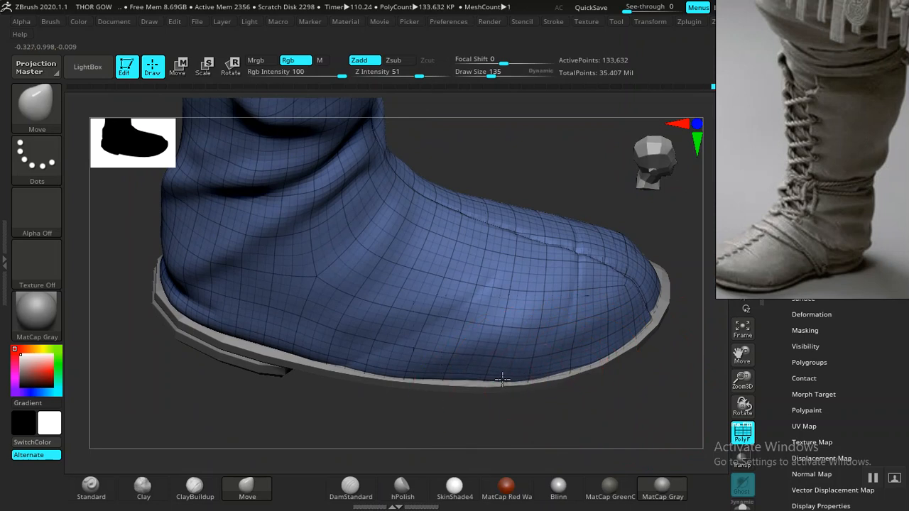
{"action": "mouse_move", "coordinate": [386, 368]}
{"action": "left_mouse_down"}
{"action": "mouse_move", "coordinate": [433, 384]}
{"action": "mouse_move", "coordinate": [497, 341]}
{"action": "mouse_move", "coordinate": [544, 289]}
{"action": "mouse_move", "coordinate": [556, 319]}
{"action": "mouse_move", "coordinate": [353, 362]}
{"action": "mouse_move", "coordinate": [443, 310]}
{"action": "mouse_move", "coordinate": [426, 339]}
{"action": "mouse_move", "coordinate": [420, 320]}
{"action": "mouse_move", "coordinate": [420, 382]}
{"action": "mouse_move", "coordinate": [389, 296]}
{"action": "mouse_move", "coordinate": [479, 326]}
{"action": "mouse_move", "coordinate": [476, 361]}
{"action": "mouse_move", "coordinate": [611, 284]}
{"action": "mouse_move", "coordinate": [466, 428]}
{"action": "mouse_move", "coordinate": [621, 384]}
{"action": "left_mouse_up"}
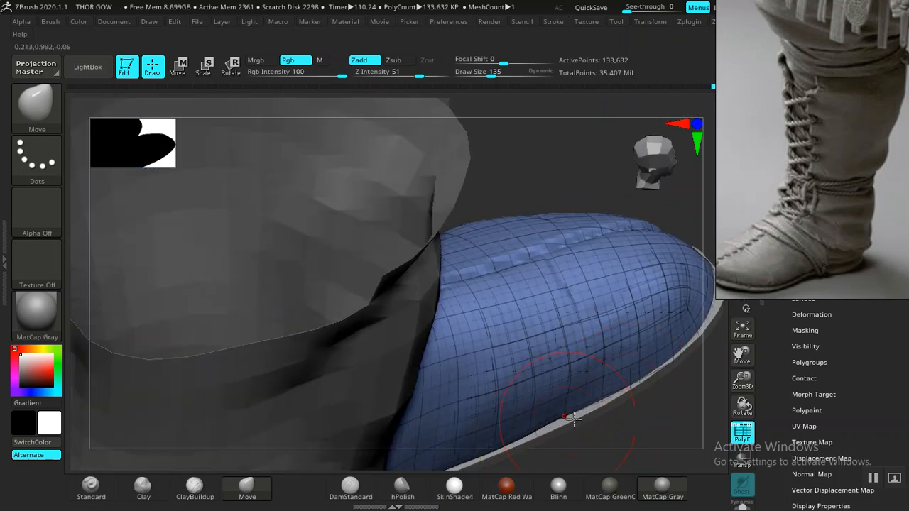
- Fit the toe edge of the other boot's upper evenly inside the sole outline using the Move brush
{"action": "left_click_drag", "start_coordinate": [558, 429], "coordinate": [590, 365]}
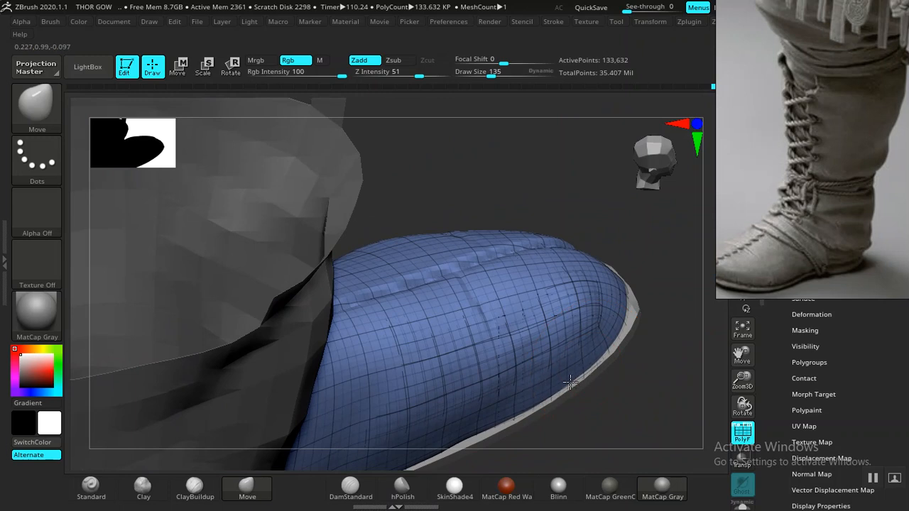
{"action": "left_click_drag", "start_coordinate": [670, 284], "coordinate": [677, 278], "text": "alt"}
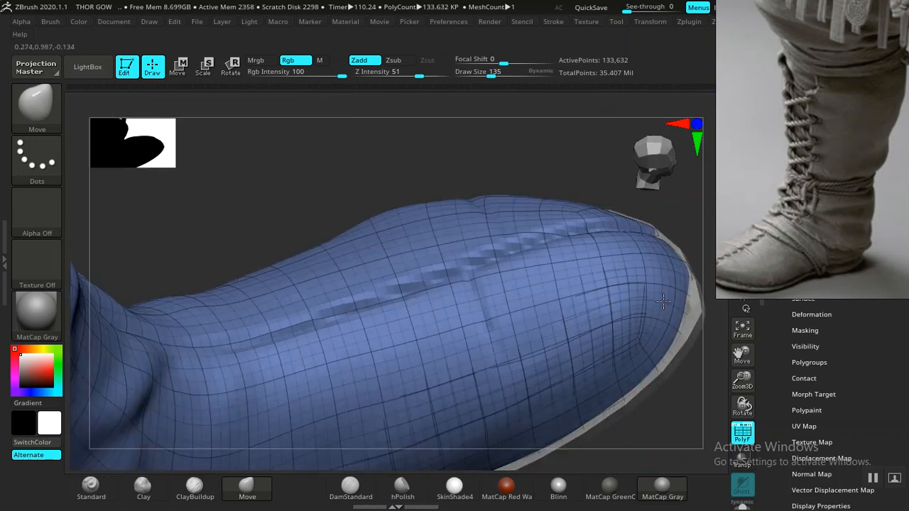
{"action": "left_click_drag", "start_coordinate": [690, 220], "coordinate": [514, 280], "text": "alt"}
{"action": "left_click_drag", "start_coordinate": [576, 231], "coordinate": [575, 301]}
{"action": "left_click_drag", "start_coordinate": [539, 245], "coordinate": [529, 252]}
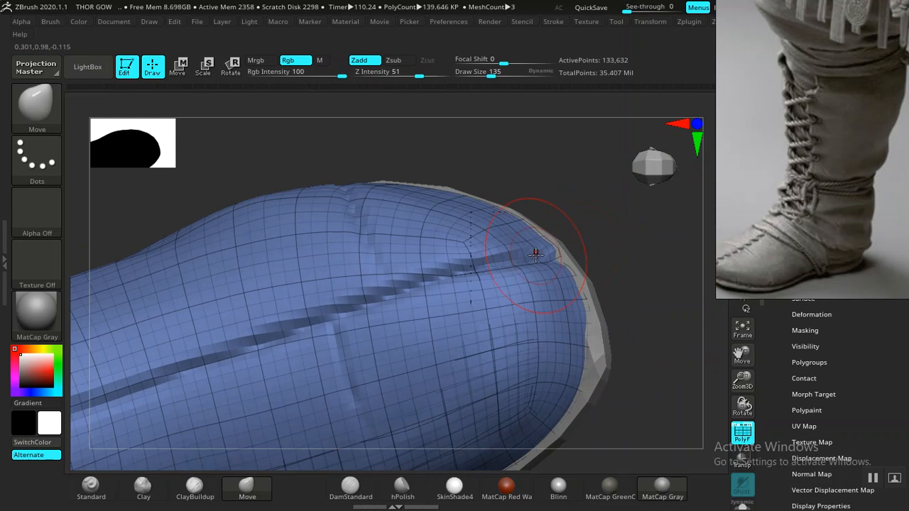
- Enlarge the Move brush and adjust the far side of the boot upper's toe to follow the sole outline
{"action": "key", "text": "bracketright"}
{"action": "key", "text": "bracketright"}
{"action": "left_click_drag", "start_coordinate": [459, 196], "coordinate": [460, 204]}
{"action": "left_click_drag", "start_coordinate": [339, 183], "coordinate": [375, 186]}
- Select the BOOTS BASE2 soles and smooth out the sole outline around the toe with the Move brush at draw size 275
{"action": "left_click_drag", "start_coordinate": [564, 164], "coordinate": [456, 170]}
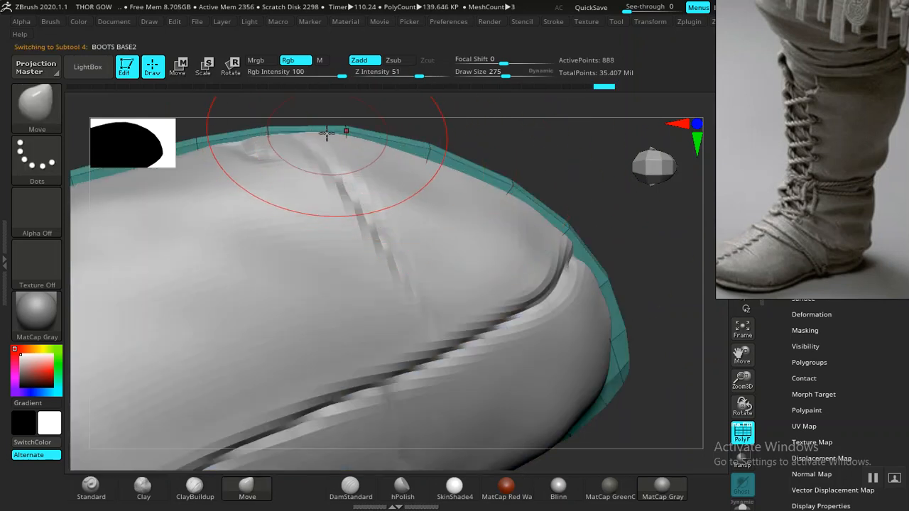
{"action": "left_click_drag", "start_coordinate": [331, 125], "coordinate": [318, 130]}
{"action": "mouse_move", "coordinate": [568, 154]}
{"action": "left_mouse_down", "text": "alt"}
{"action": "mouse_move", "coordinate": [444, 125]}
{"action": "mouse_move", "coordinate": [488, 240]}
{"action": "left_mouse_up", "text": "alt"}
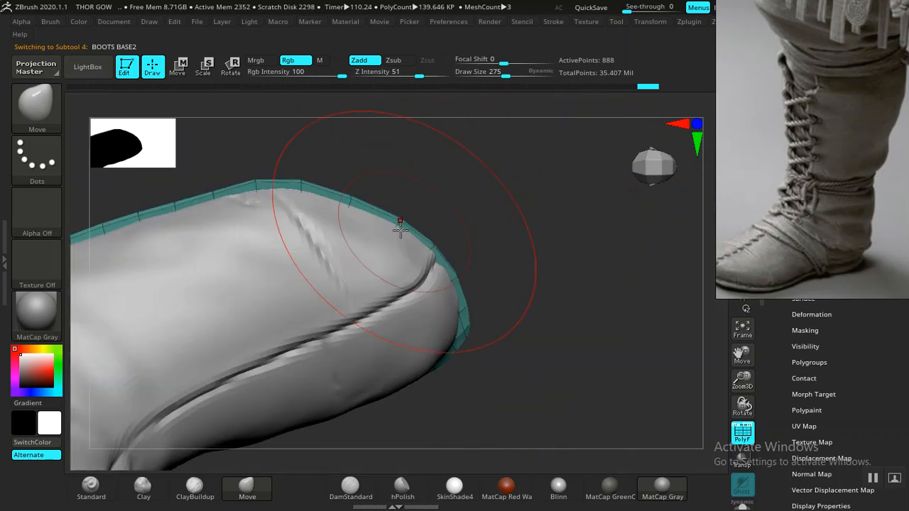
{"action": "left_click_drag", "start_coordinate": [356, 197], "coordinate": [297, 181]}
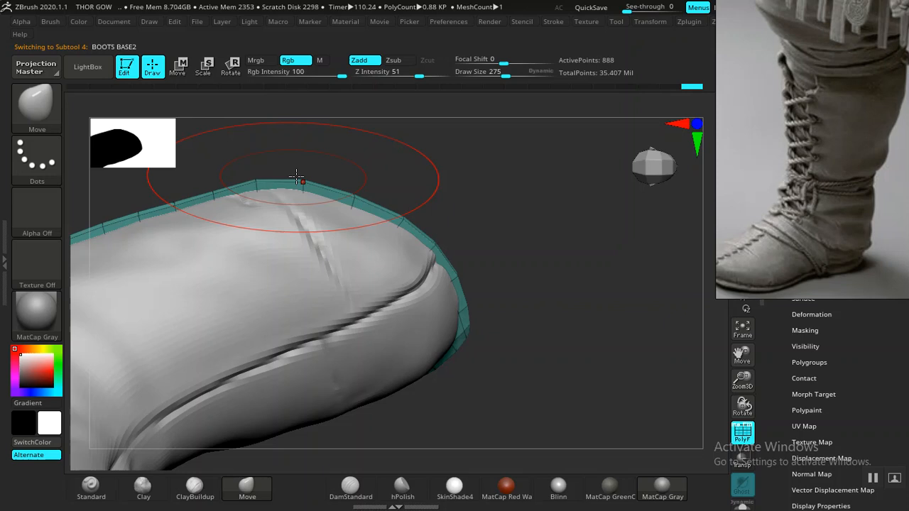
{"action": "left_click_drag", "start_coordinate": [347, 194], "coordinate": [352, 188]}
- Isolate the soles in Solo mode and bring the forefoot of the sole into close view at draw size 83
{"action": "mouse_move", "coordinate": [546, 311]}
{"action": "left_mouse_down", "text": "alt"}
{"action": "mouse_move", "coordinate": [501, 331]}
{"action": "mouse_move", "coordinate": [461, 191]}
{"action": "mouse_move", "coordinate": [444, 238]}
{"action": "mouse_move", "coordinate": [487, 272]}
{"action": "mouse_move", "coordinate": [542, 353]}
{"action": "mouse_move", "coordinate": [611, 357]}
{"action": "mouse_move", "coordinate": [575, 269]}
{"action": "mouse_move", "coordinate": [566, 268]}
{"action": "left_mouse_up", "text": "alt"}
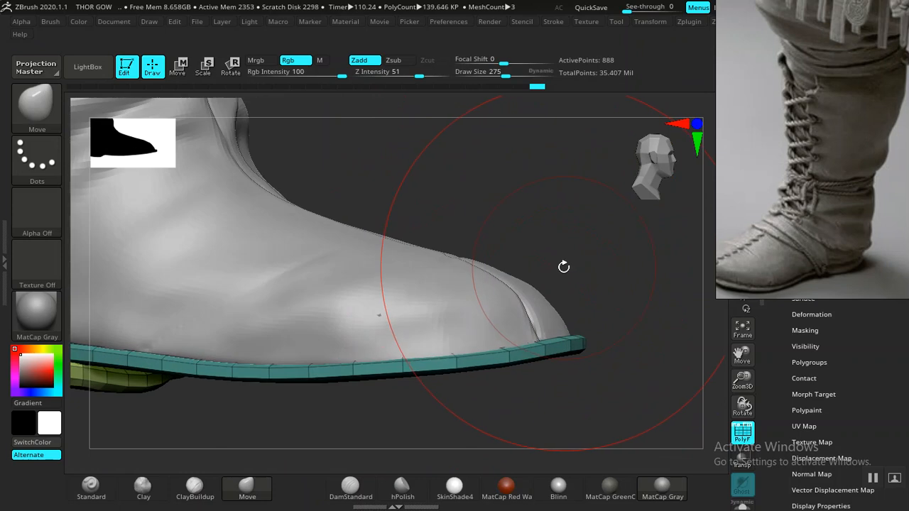
{"action": "left_click_drag", "start_coordinate": [560, 237], "coordinate": [493, 169], "text": "alt"}
{"action": "left_click", "coordinate": [742, 507]}
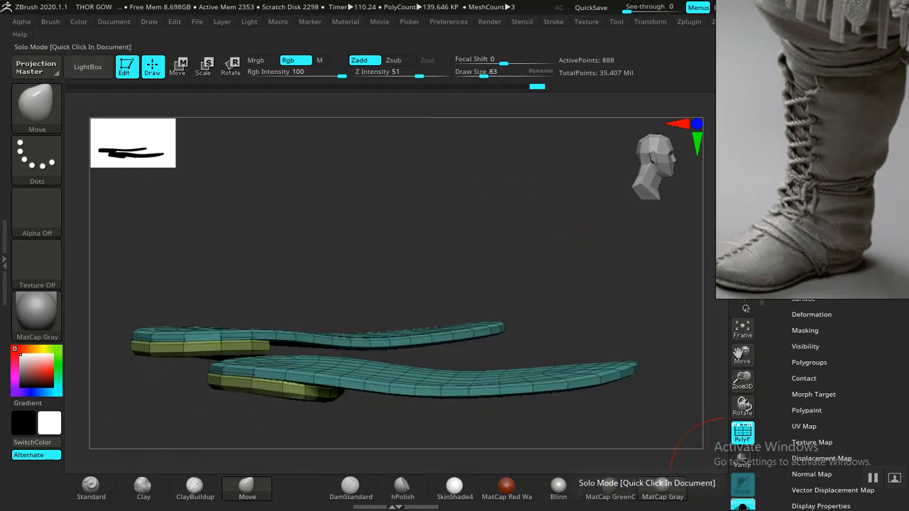
{"action": "left_click_drag", "start_coordinate": [536, 323], "coordinate": [570, 249]}
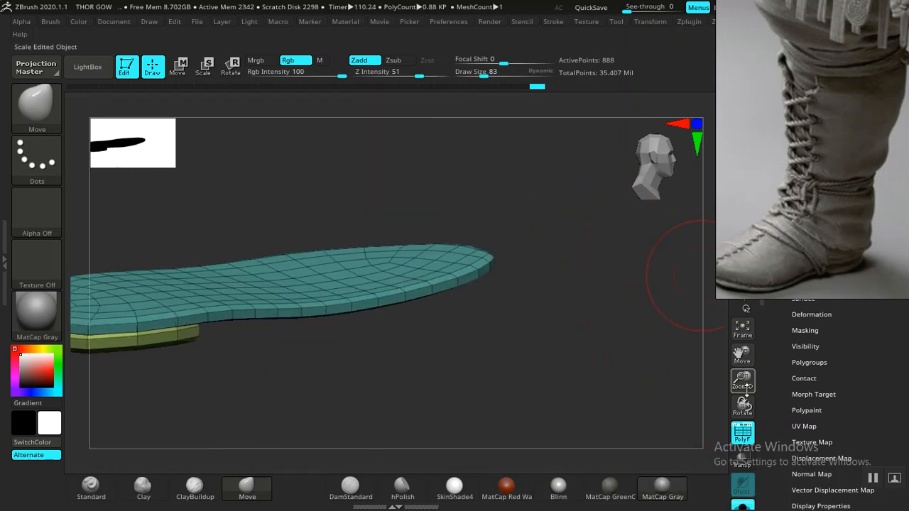
{"action": "left_click_drag", "start_coordinate": [628, 385], "coordinate": [484, 220]}
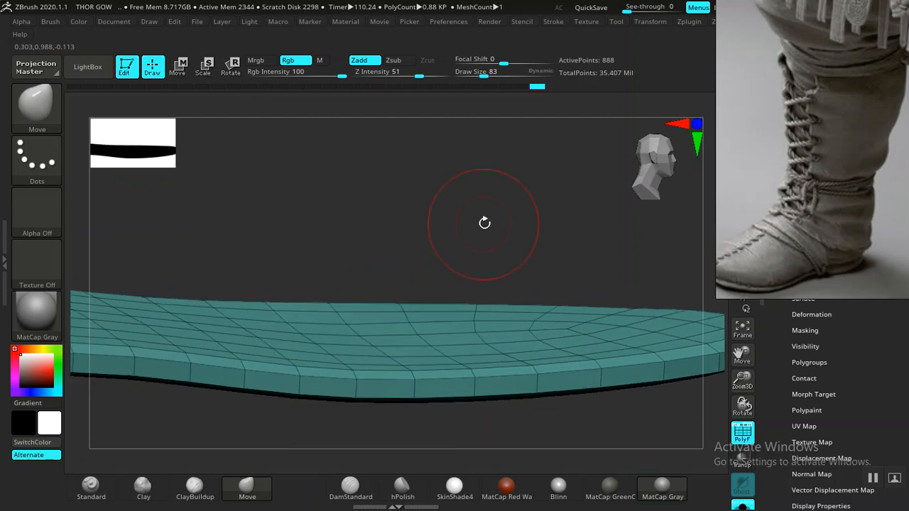
- Move the reference photo clear of the sole and switch to the ZModeler brush, accepting its Dynamic Draw Size note
{"action": "left_click_drag", "start_coordinate": [751, 270], "coordinate": [478, 234]}
{"action": "left_click", "coordinate": [795, 186]}
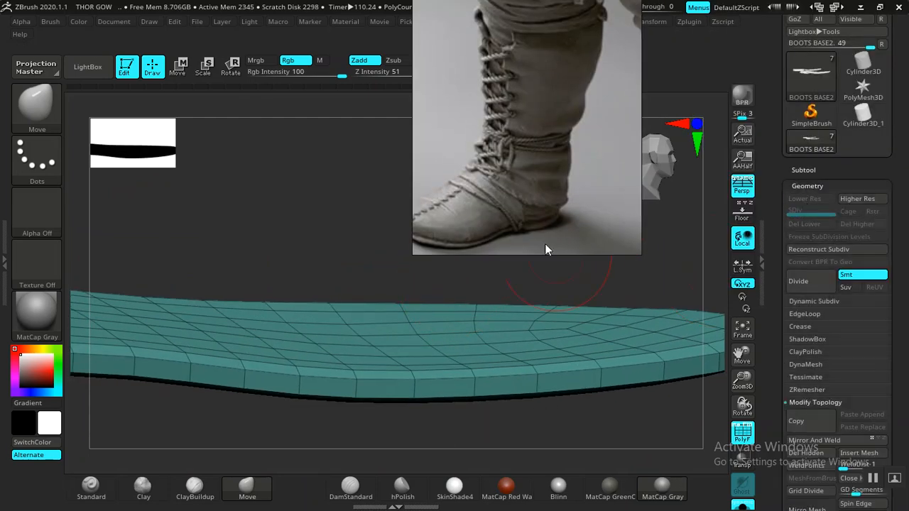
{"action": "left_click_drag", "start_coordinate": [545, 244], "coordinate": [753, 163]}
{"action": "left_click_drag", "start_coordinate": [487, 256], "coordinate": [470, 238]}
{"action": "key", "text": "b"}
{"action": "key", "text": "z"}
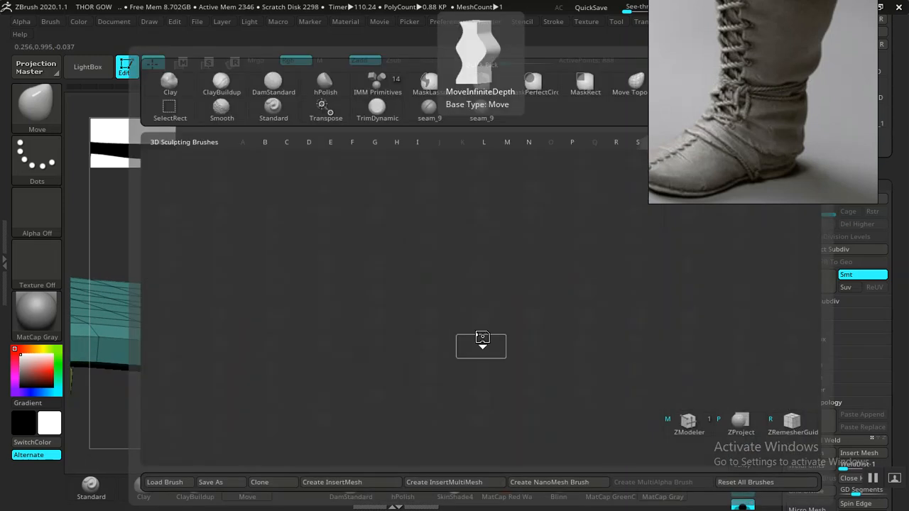
{"action": "key", "text": "m"}
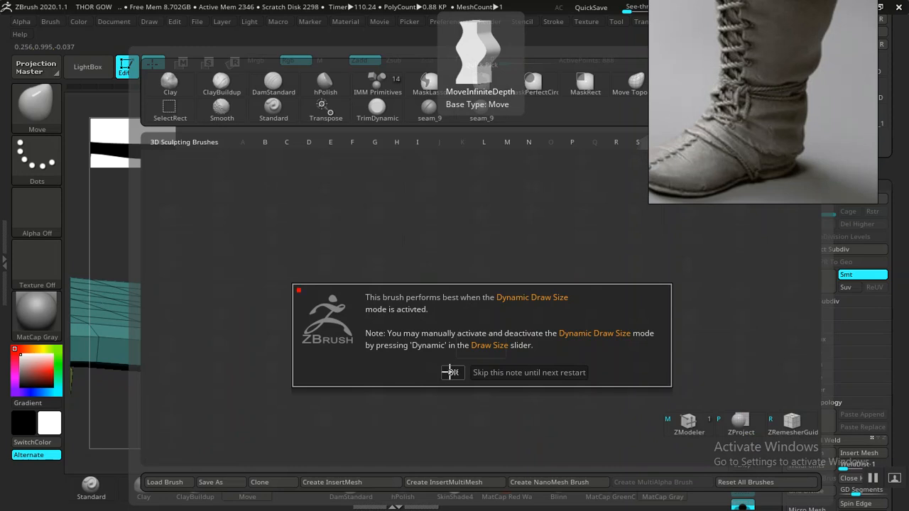
{"action": "left_click", "coordinate": [450, 372]}
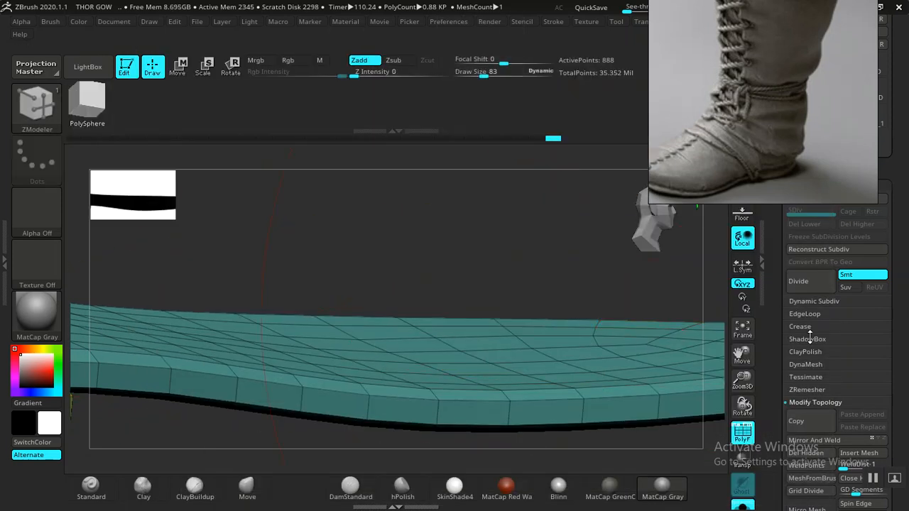
- Insert an edge loop midway around the side wall of each sole with ZModeler
{"action": "left_click", "coordinate": [809, 303]}
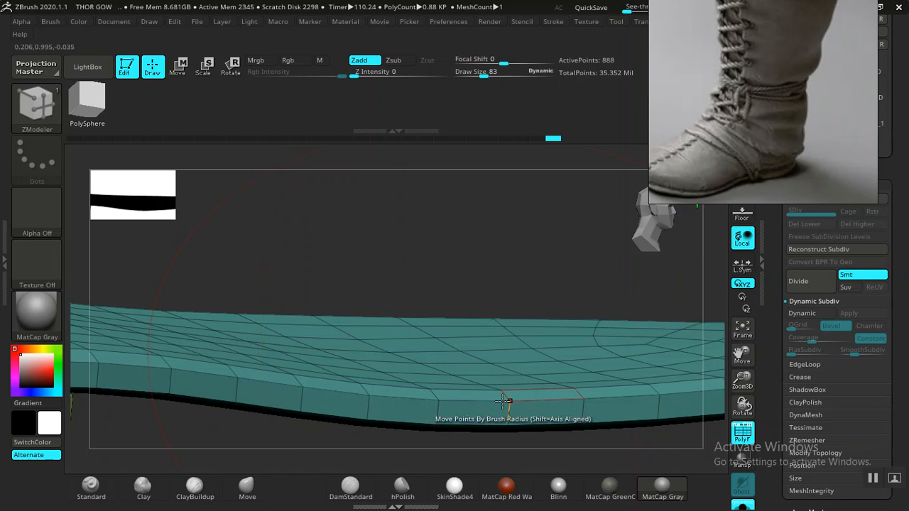
{"action": "left_click", "coordinate": [369, 407]}
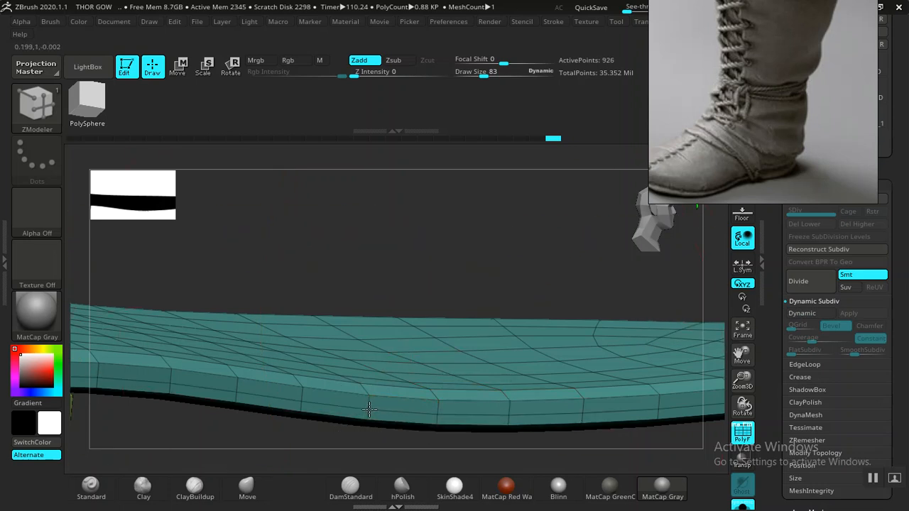
{"action": "left_click_drag", "start_coordinate": [483, 230], "coordinate": [460, 397]}
{"action": "left_click_drag", "start_coordinate": [434, 372], "coordinate": [456, 349]}
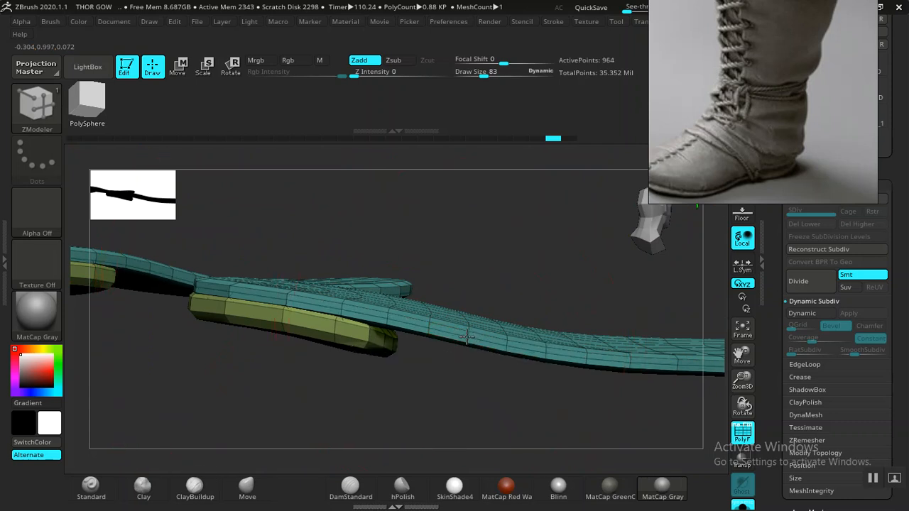
- Insert an edge loop around the side of each heel block beneath the soles
{"action": "left_click_drag", "start_coordinate": [483, 231], "coordinate": [384, 264]}
{"action": "left_click", "coordinate": [385, 264]}
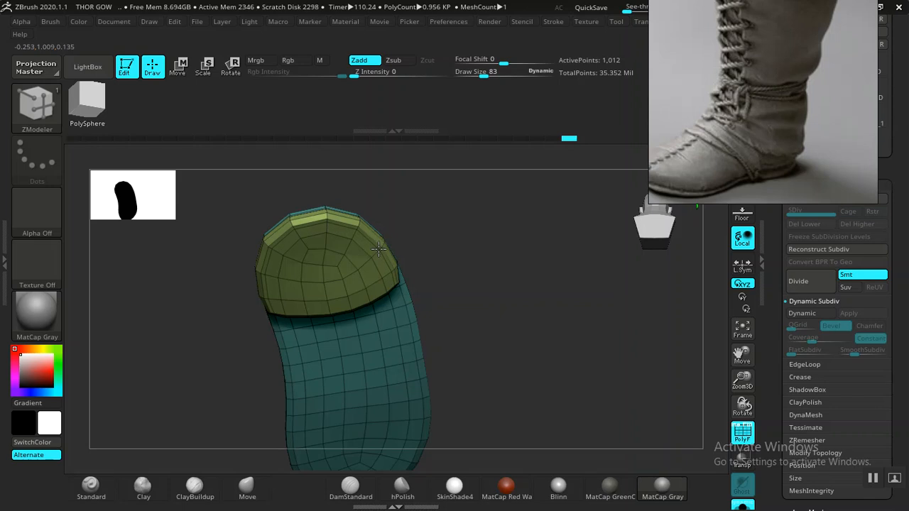
{"action": "left_click_drag", "start_coordinate": [473, 259], "coordinate": [396, 297]}
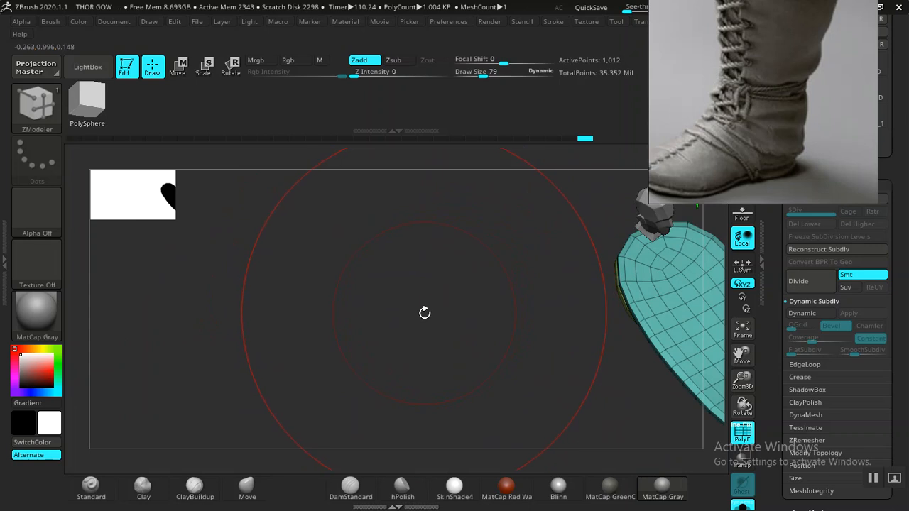
{"action": "left_click_drag", "start_coordinate": [464, 313], "coordinate": [452, 398]}
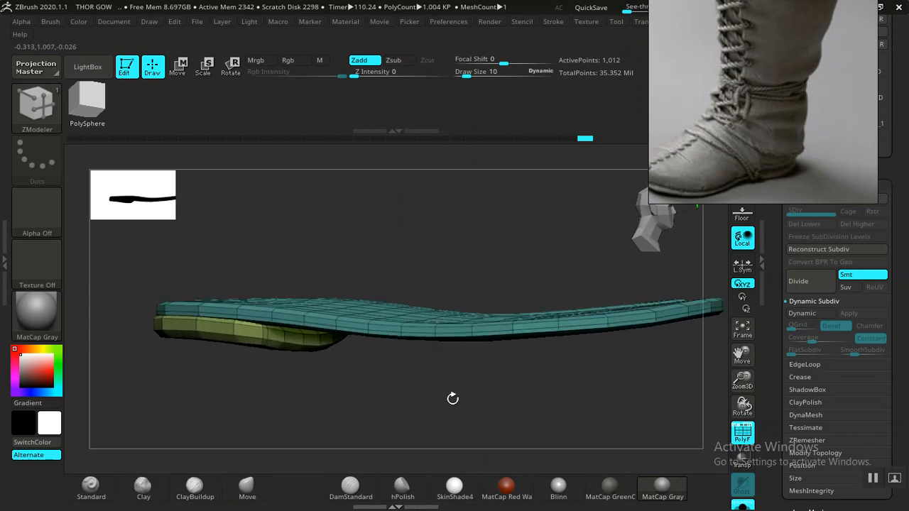
- Regroup the sole meshes into separate polygroups with Groups By Normals
{"action": "left_click_drag", "start_coordinate": [774, 379], "coordinate": [762, 284]}
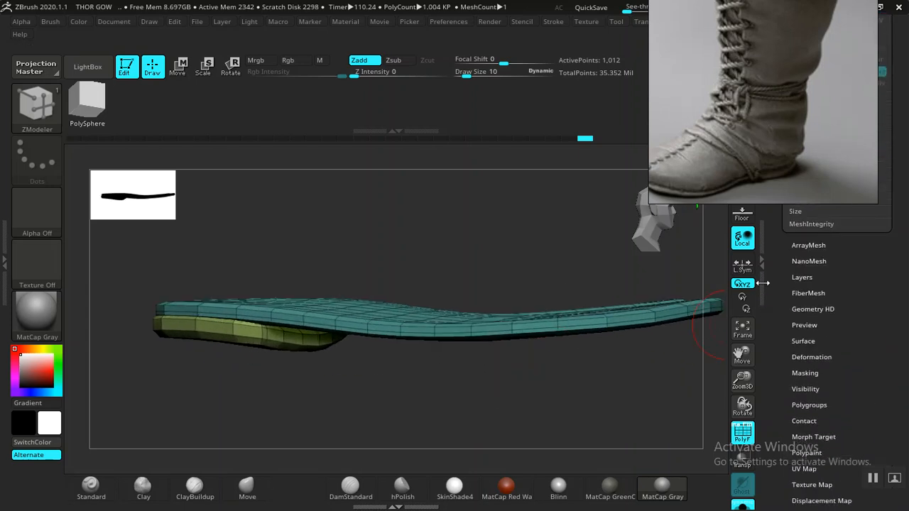
{"action": "left_click", "coordinate": [796, 356]}
{"action": "left_click_drag", "start_coordinate": [777, 352], "coordinate": [769, 242]}
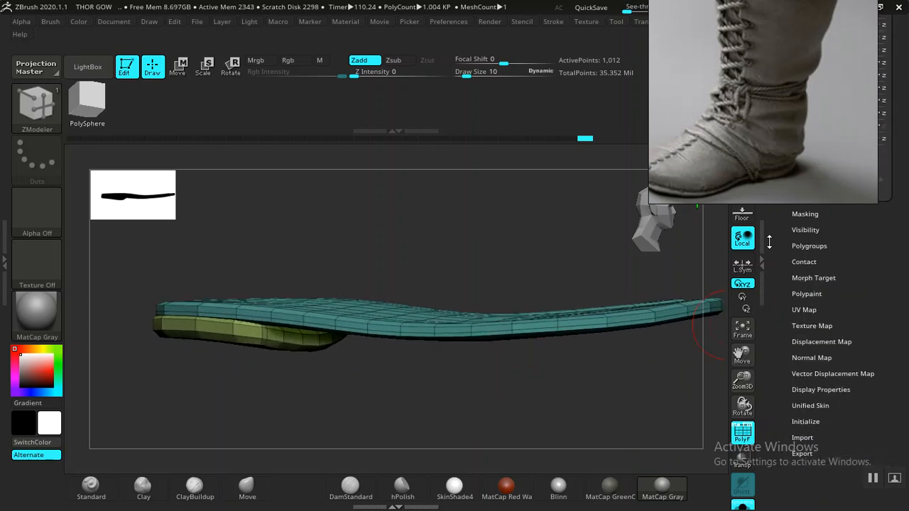
{"action": "left_click", "coordinate": [810, 245]}
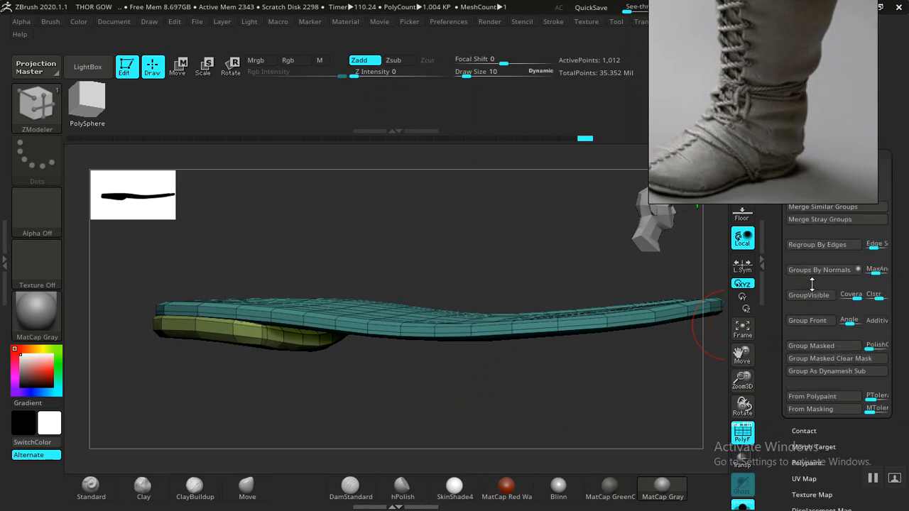
{"action": "left_click", "coordinate": [814, 272]}
{"action": "mouse_move", "coordinate": [462, 408]}
{"action": "left_mouse_down"}
{"action": "mouse_move", "coordinate": [490, 433]}
{"action": "mouse_move", "coordinate": [475, 436]}
{"action": "mouse_move", "coordinate": [477, 355]}
{"action": "left_mouse_up"}
{"action": "mouse_move", "coordinate": [469, 411]}
{"action": "left_mouse_down"}
{"action": "mouse_move", "coordinate": [466, 308]}
{"action": "mouse_move", "coordinate": [505, 294]}
{"action": "mouse_move", "coordinate": [522, 361]}
{"action": "mouse_move", "coordinate": [521, 255]}
{"action": "mouse_move", "coordinate": [523, 298]}
{"action": "mouse_move", "coordinate": [487, 235]}
{"action": "mouse_move", "coordinate": [517, 293]}
{"action": "mouse_move", "coordinate": [511, 264]}
{"action": "mouse_move", "coordinate": [470, 240]}
{"action": "mouse_move", "coordinate": [489, 243]}
{"action": "left_mouse_up"}
- Isolate the top-face polygroups of both soles, mask them, restore the hidden parts and invert the mask
{"action": "key", "text": "ctrl"}
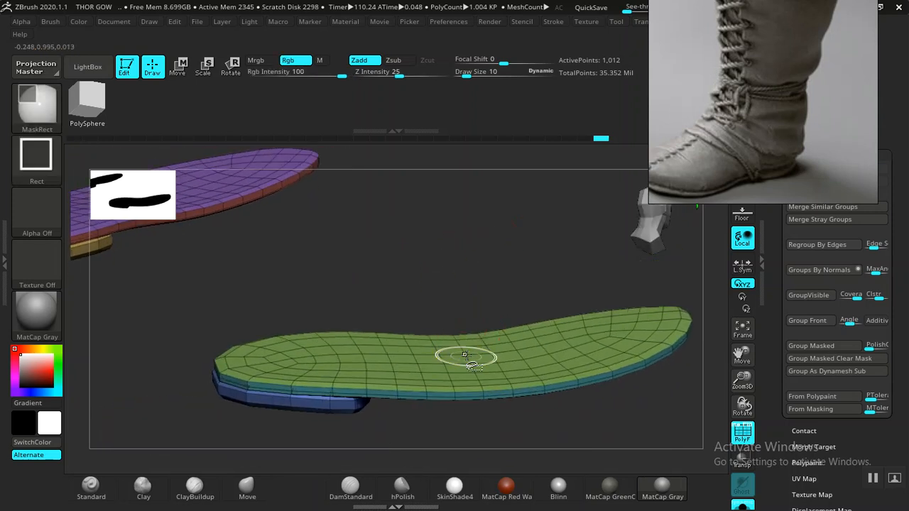
{"action": "left_click", "coordinate": [463, 352], "text": "ctrl+shift"}
{"action": "left_click", "coordinate": [456, 347], "text": "ctrl+shift"}
{"action": "left_click_drag", "start_coordinate": [471, 275], "coordinate": [519, 334], "text": "alt"}
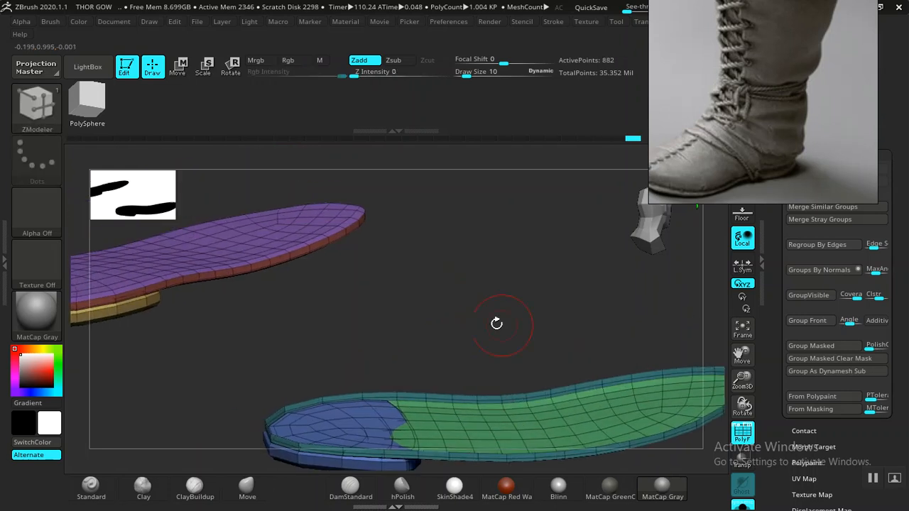
{"action": "left_click", "coordinate": [259, 239], "text": "ctrl+shift"}
{"action": "left_click_drag", "start_coordinate": [489, 260], "coordinate": [521, 307], "text": "ctrl+shift"}
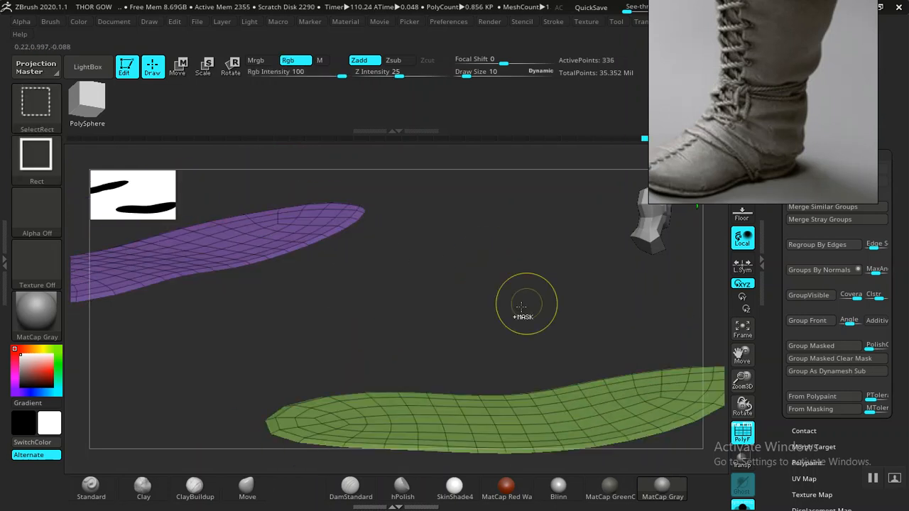
{"action": "left_click", "coordinate": [522, 307], "text": "ctrl+shift"}
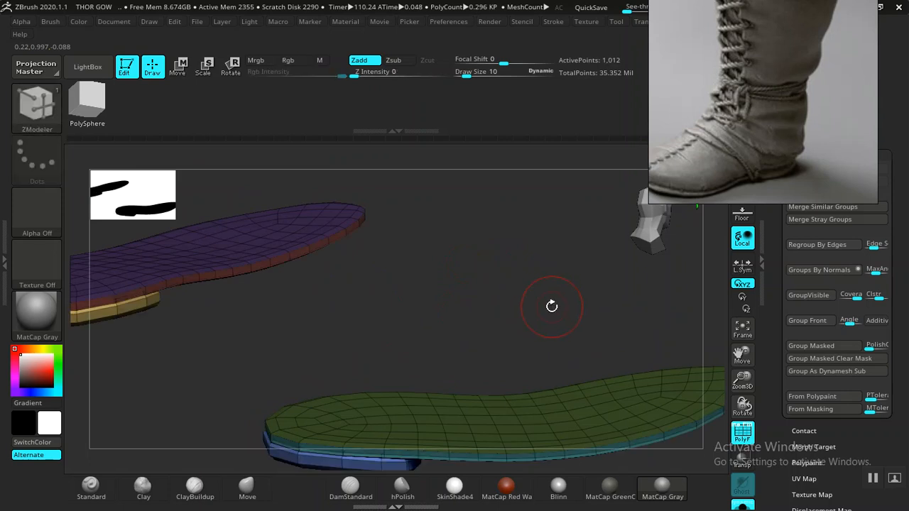
{"action": "left_click", "coordinate": [544, 301], "text": "ctrl"}
{"action": "left_click_drag", "start_coordinate": [527, 304], "coordinate": [462, 260], "text": "alt"}
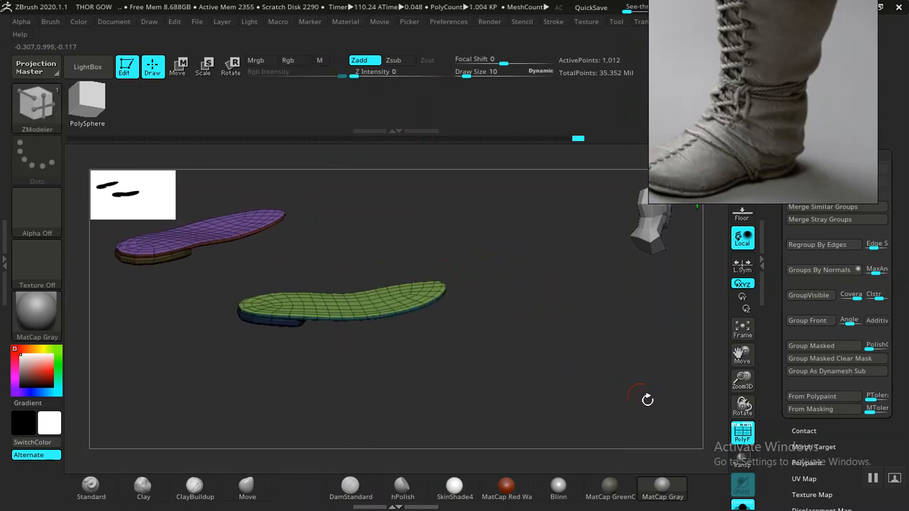
- Raise the unmasked top faces of both soles slightly with the Move gizmo and show the boots again without wireframe
{"action": "key", "text": "w"}
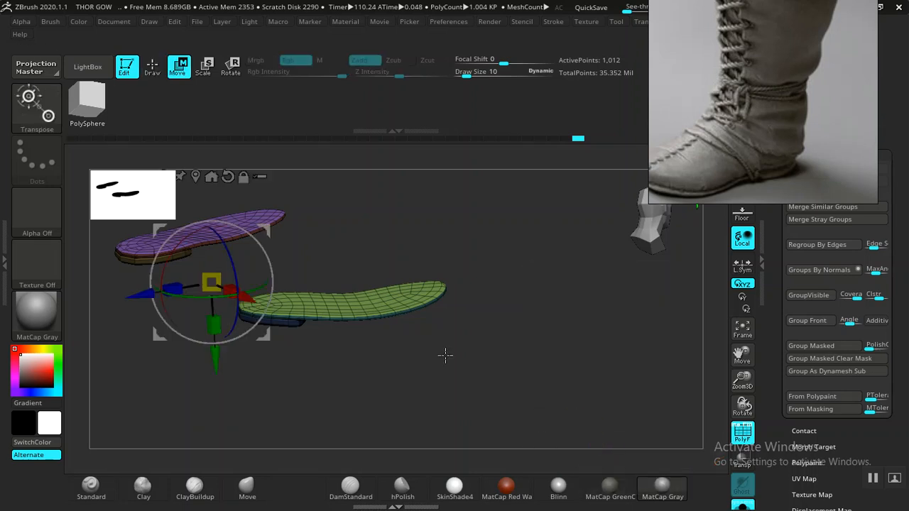
{"action": "left_click_drag", "start_coordinate": [224, 356], "coordinate": [214, 357]}
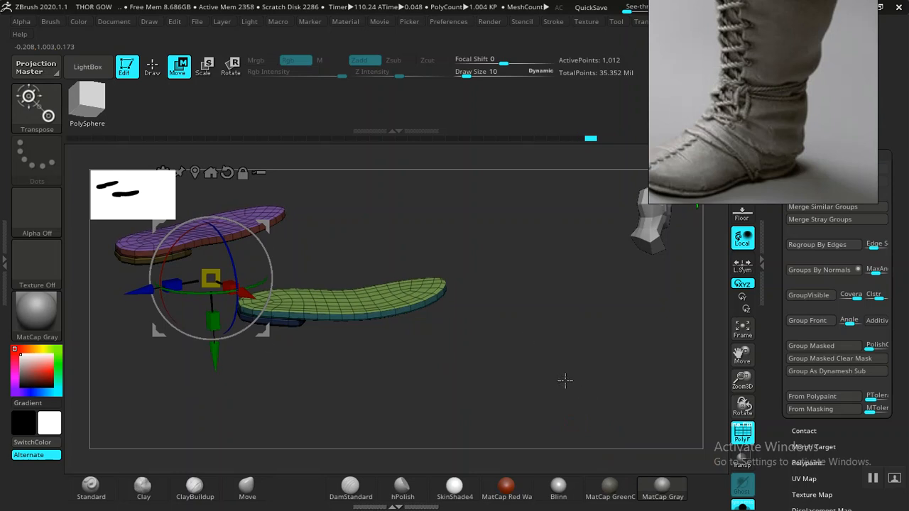
{"action": "key", "text": "shift+f"}
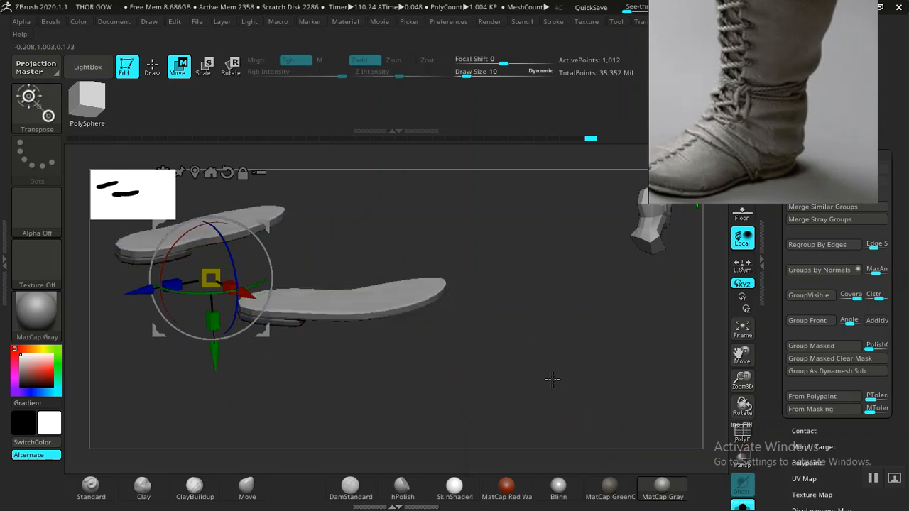
{"action": "left_click", "coordinate": [741, 505]}
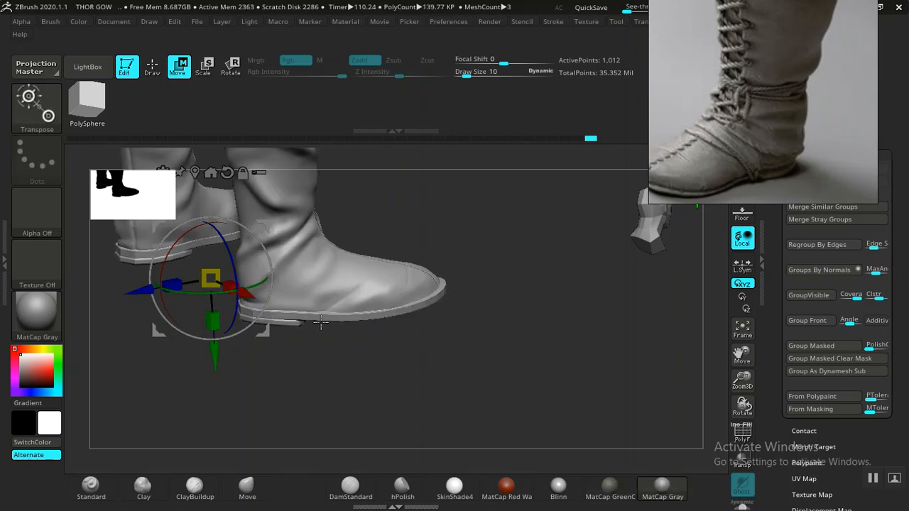
- Subdivide the BOOTS BASE2 soles once and return to Draw mode
{"action": "left_click_drag", "start_coordinate": [457, 310], "coordinate": [483, 286]}
{"action": "left_click_drag", "start_coordinate": [479, 230], "coordinate": [494, 183], "text": "alt"}
{"action": "left_click_drag", "start_coordinate": [541, 343], "coordinate": [532, 321]}
{"action": "key", "text": "ctrl+d"}
{"action": "left_click_drag", "start_coordinate": [580, 367], "coordinate": [407, 291], "text": "alt"}
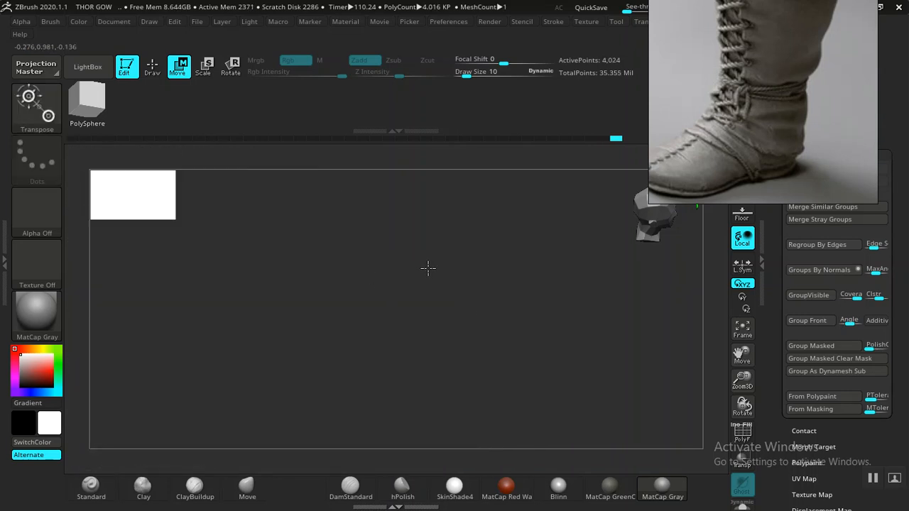
{"action": "key", "text": "f"}
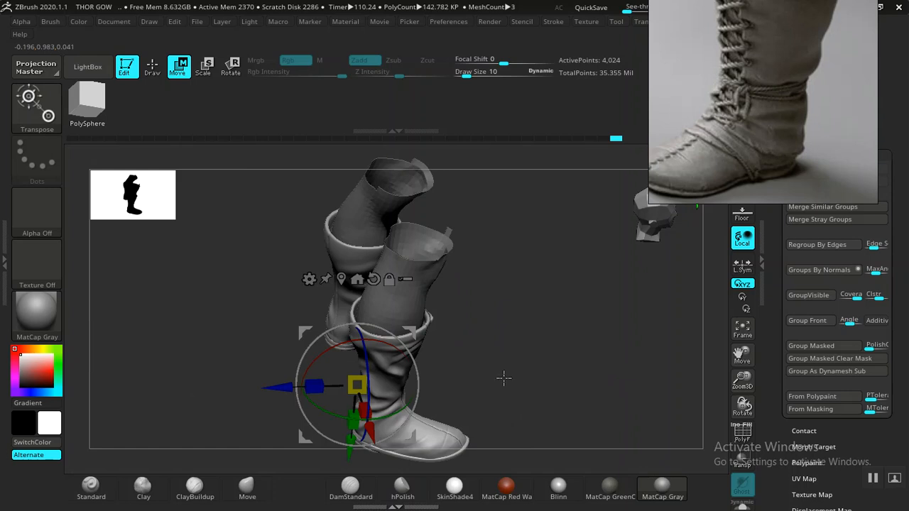
{"action": "key", "text": "q"}
- Reposition the reference photo to show the whole toe and bring the boot model's toe into close view
{"action": "left_click_drag", "start_coordinate": [554, 401], "coordinate": [595, 376], "text": "alt"}
{"action": "middle_click_drag", "start_coordinate": [678, 127], "coordinate": [758, 108]}
{"action": "left_click_drag", "start_coordinate": [638, 338], "coordinate": [629, 348]}
{"action": "left_click_drag", "start_coordinate": [645, 311], "coordinate": [546, 222]}
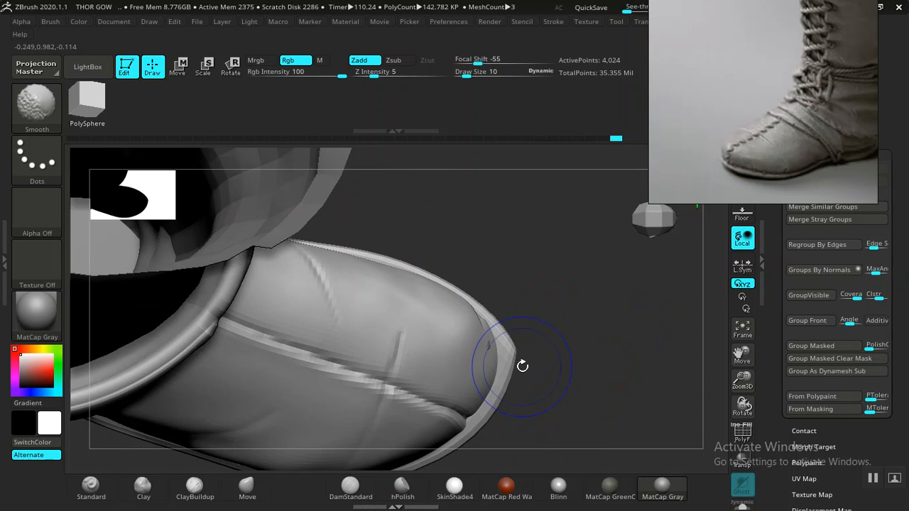
{"action": "left_click_drag", "start_coordinate": [521, 365], "coordinate": [514, 341], "text": "alt"}
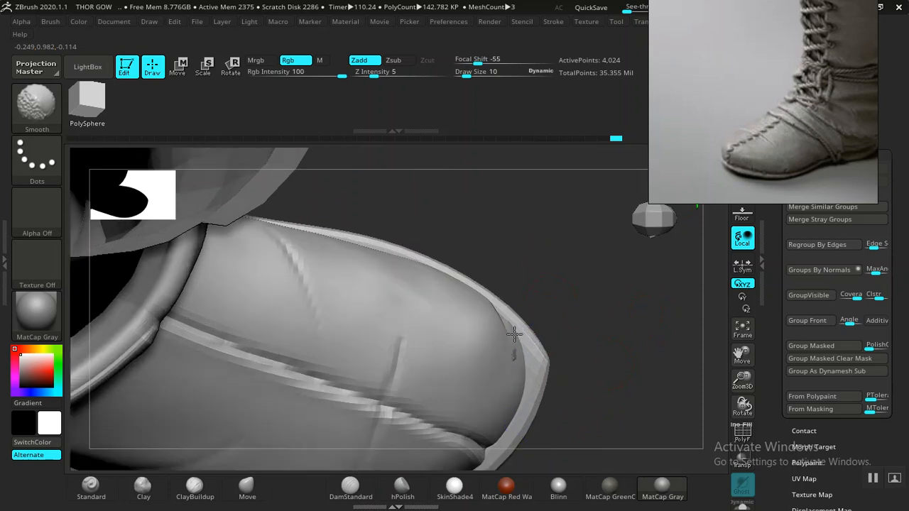
- Select the BOOTS BASE1 upper and set up the Move brush at draw size 26 for its toe
{"action": "left_click", "coordinate": [497, 368], "text": "alt"}
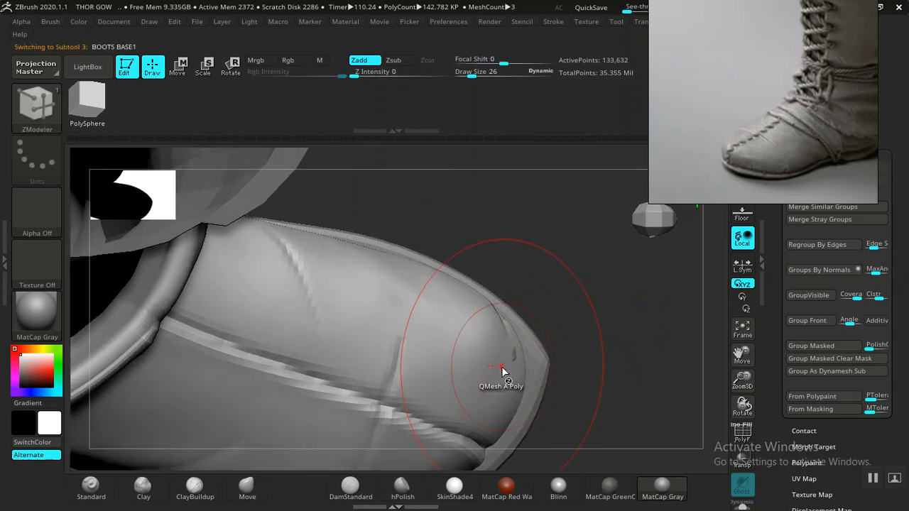
{"action": "left_click", "coordinate": [247, 487]}
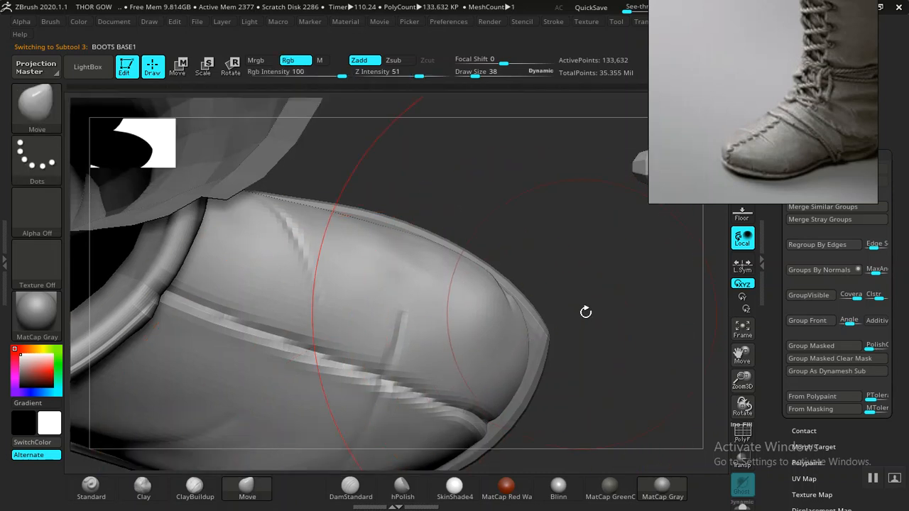
{"action": "key", "text": "["}
{"action": "key", "text": "["}
{"action": "key", "text": "["}
{"action": "key", "text": "["}
{"action": "key", "text": "["}
{"action": "key", "text": "["}
{"action": "key", "text": "["}
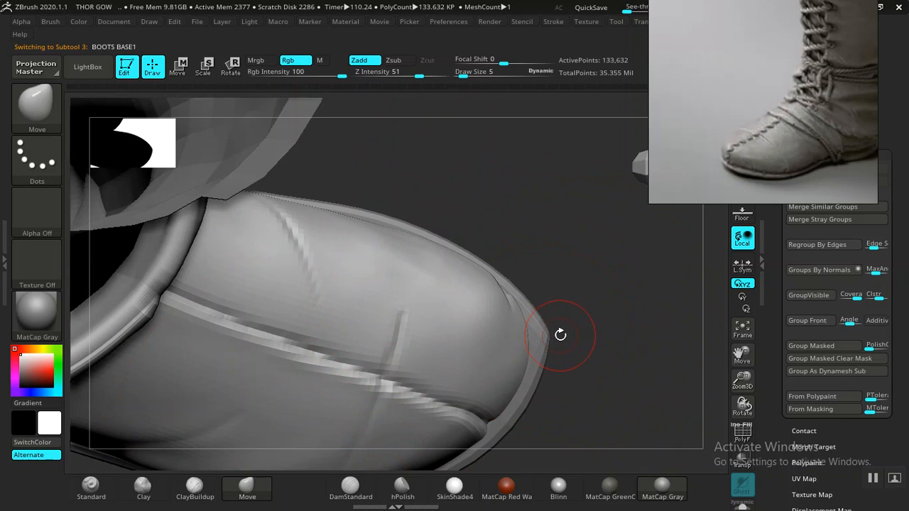
{"action": "key", "text": "]"}
{"action": "key", "text": "]"}
{"action": "key", "text": "]"}
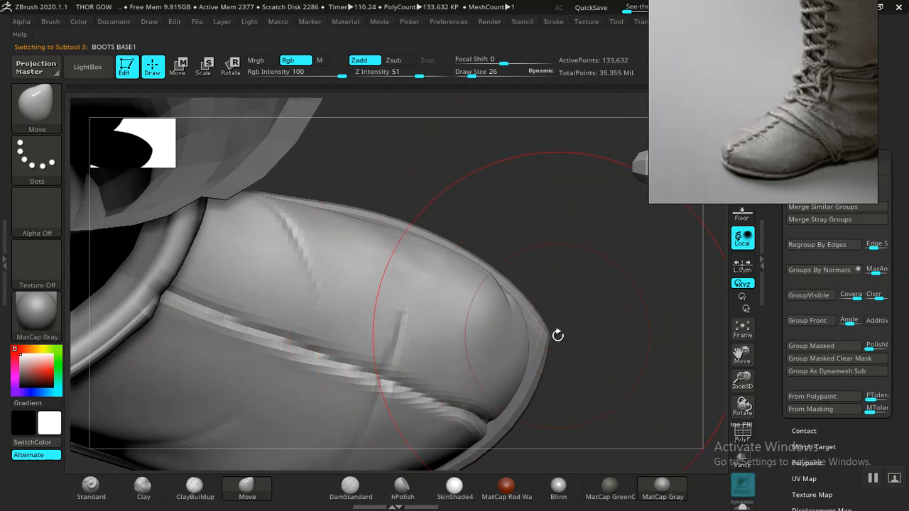
- Select the BOOTS BASE2 soles and round off the pointed toe tip with the Move brush, reducing the draw size to 10
{"action": "mouse_move", "coordinate": [549, 336]}
{"action": "left_mouse_down", "text": "shift"}
{"action": "mouse_move", "coordinate": [544, 331]}
{"action": "mouse_move", "coordinate": [585, 346]}
{"action": "mouse_move", "coordinate": [581, 323]}
{"action": "mouse_move", "coordinate": [617, 348]}
{"action": "left_mouse_up", "text": "shift"}
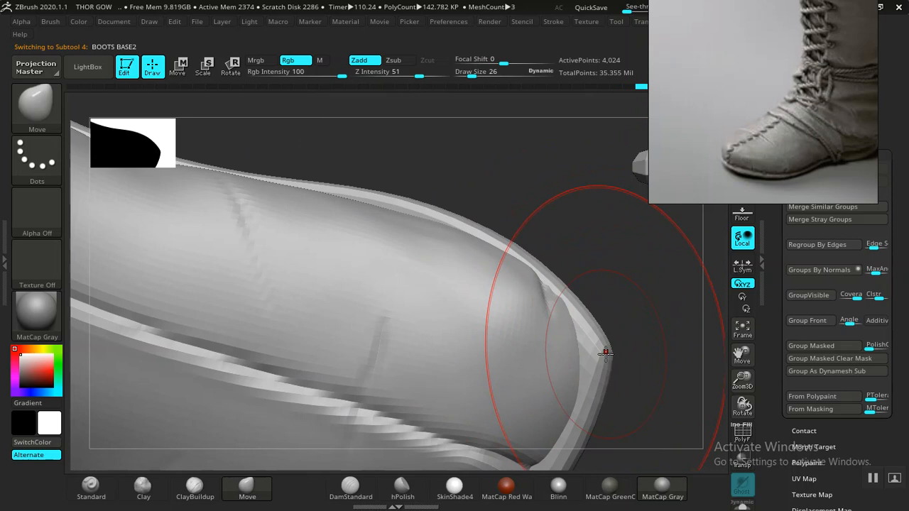
{"action": "key", "text": "bracketleft"}
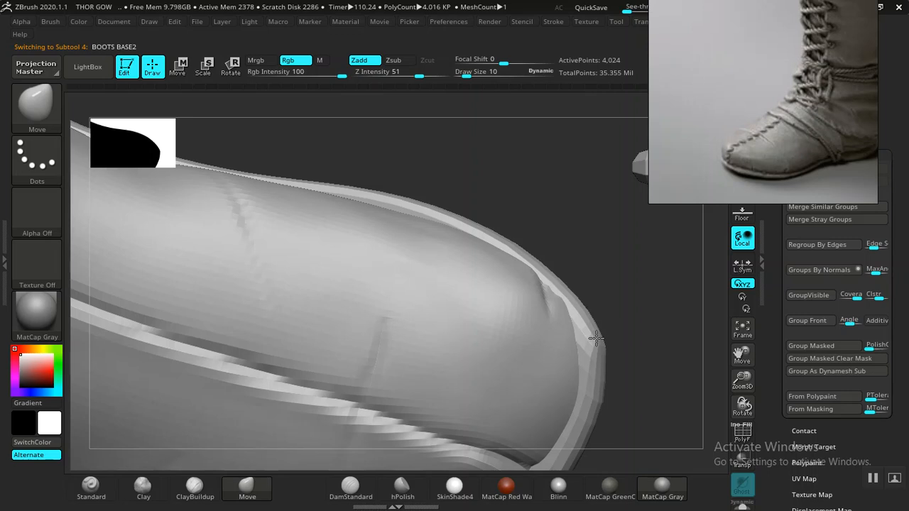
{"action": "key", "text": "f"}
{"action": "mouse_move", "coordinate": [592, 271]}
{"action": "left_mouse_down", "text": "alt"}
{"action": "mouse_move", "coordinate": [519, 262]}
{"action": "mouse_move", "coordinate": [565, 280]}
{"action": "mouse_move", "coordinate": [576, 319]}
{"action": "left_mouse_up", "text": "alt"}
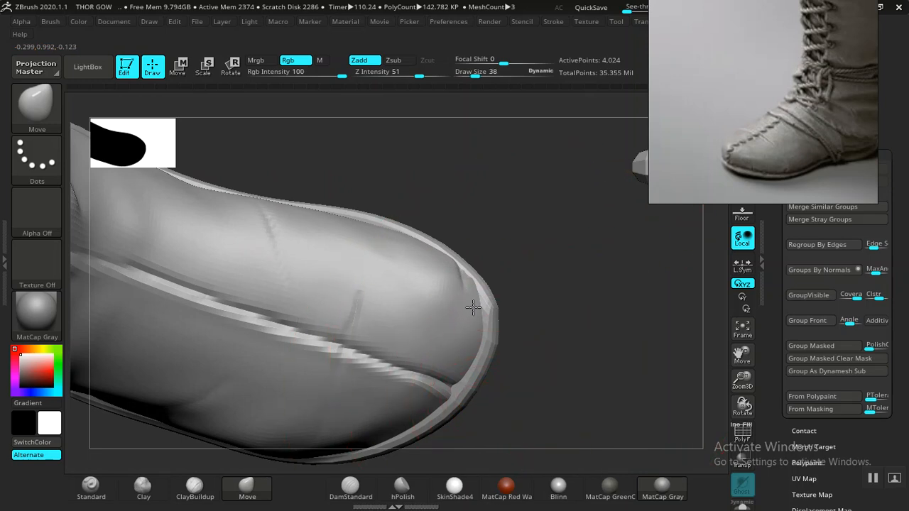
- Examine the fit of the upper, sole and heel along both sides of the boot
{"action": "key", "text": "f"}
{"action": "left_click_drag", "start_coordinate": [552, 239], "coordinate": [501, 299]}
{"action": "left_click_drag", "start_coordinate": [507, 334], "coordinate": [523, 319]}
{"action": "mouse_move", "coordinate": [537, 274]}
{"action": "left_mouse_down"}
{"action": "mouse_move", "coordinate": [523, 260]}
{"action": "mouse_move", "coordinate": [519, 270]}
{"action": "mouse_move", "coordinate": [556, 306]}
{"action": "mouse_move", "coordinate": [553, 281]}
{"action": "left_mouse_up"}
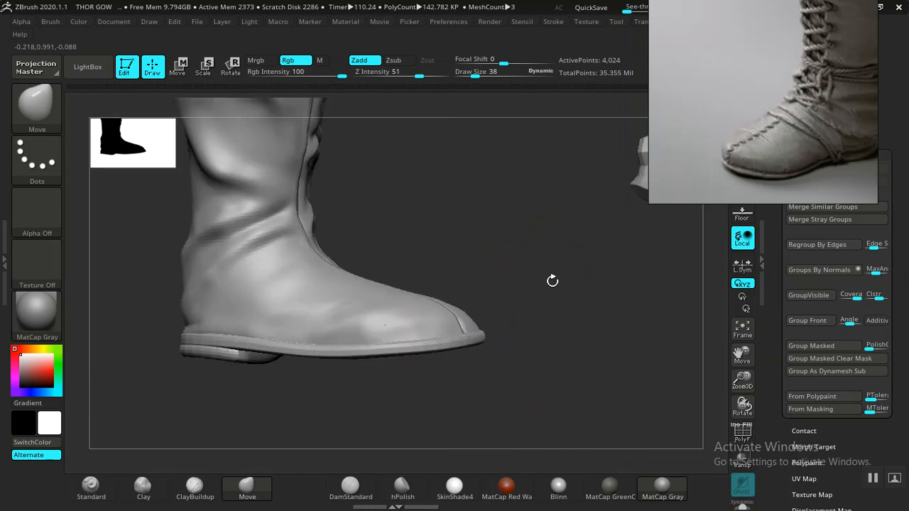
{"action": "mouse_move", "coordinate": [532, 247]}
{"action": "left_mouse_down"}
{"action": "mouse_move", "coordinate": [428, 349]}
{"action": "mouse_move", "coordinate": [404, 395]}
{"action": "mouse_move", "coordinate": [426, 393]}
{"action": "mouse_move", "coordinate": [412, 384]}
{"action": "mouse_move", "coordinate": [438, 426]}
{"action": "mouse_move", "coordinate": [429, 435]}
{"action": "mouse_move", "coordinate": [277, 428]}
{"action": "left_mouse_up"}
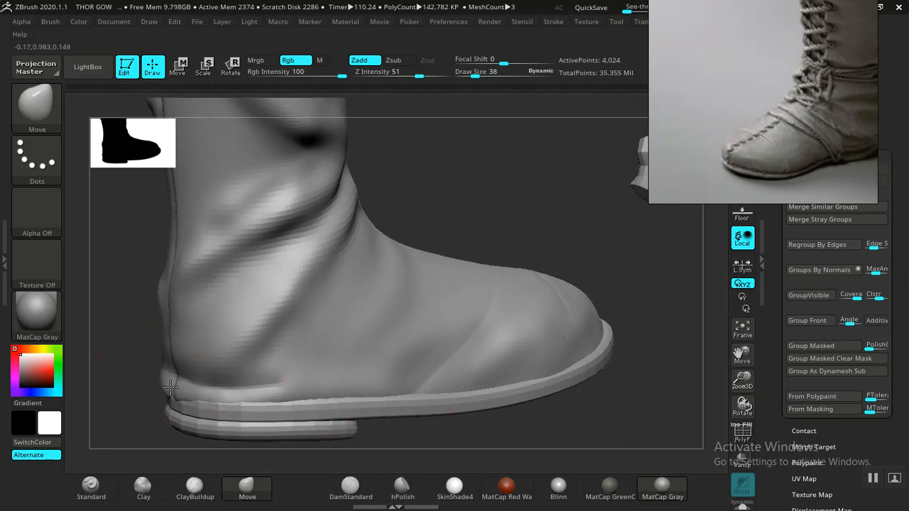
- Adjust the BOOTS BASE2 soles around the heel with the Move brush and compare them with the uppers
{"action": "mouse_move", "coordinate": [454, 229]}
{"action": "left_mouse_down"}
{"action": "mouse_move", "coordinate": [470, 284]}
{"action": "mouse_move", "coordinate": [544, 337]}
{"action": "mouse_move", "coordinate": [517, 301]}
{"action": "mouse_move", "coordinate": [455, 341]}
{"action": "mouse_move", "coordinate": [495, 343]}
{"action": "mouse_move", "coordinate": [192, 368]}
{"action": "left_mouse_up"}
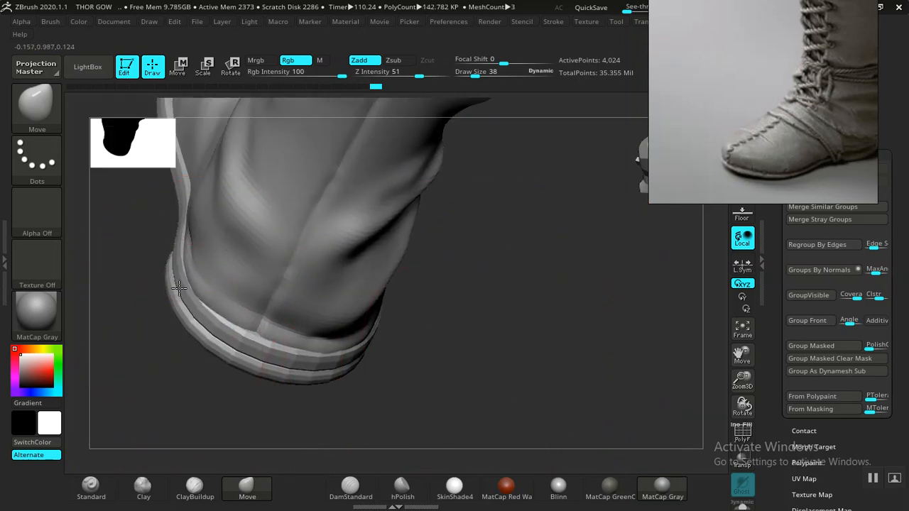
{"action": "left_click_drag", "start_coordinate": [274, 310], "coordinate": [432, 305]}
{"action": "left_click_drag", "start_coordinate": [355, 379], "coordinate": [259, 298], "text": "alt"}
{"action": "left_click_drag", "start_coordinate": [504, 288], "coordinate": [577, 308], "text": "alt"}
{"action": "left_click_drag", "start_coordinate": [466, 299], "coordinate": [461, 299]}
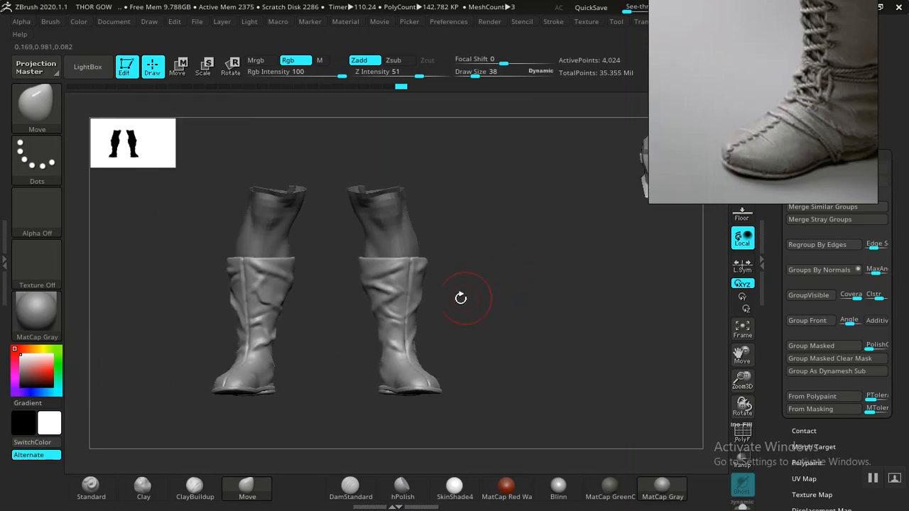
- Select the BOOTS BASE1 uppers and reposition the reference photo to show the whole boot
{"action": "left_click", "coordinate": [394, 296], "text": "alt"}
{"action": "left_click_drag", "start_coordinate": [491, 268], "coordinate": [534, 245], "text": "alt"}
{"action": "left_click_drag", "start_coordinate": [794, 107], "coordinate": [629, 213]}
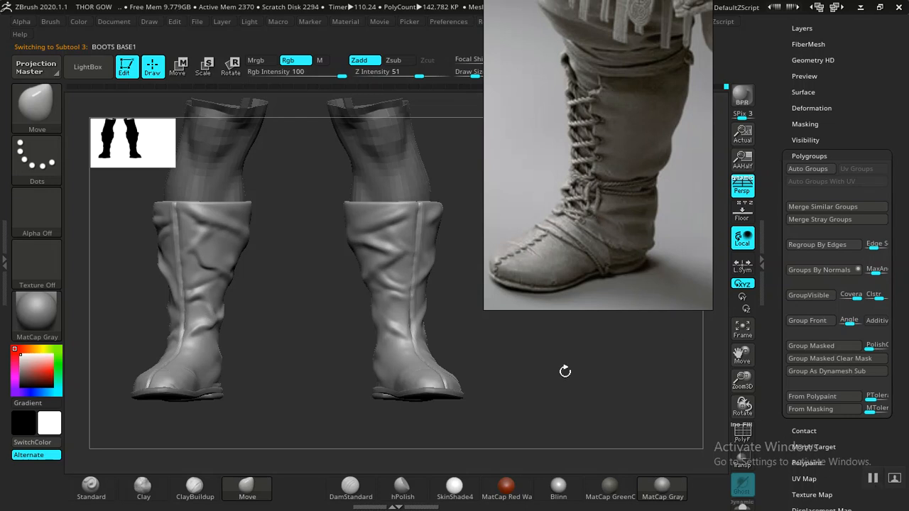
- Duplicate the BOOTS BASE1 subtool
{"action": "left_click_drag", "start_coordinate": [777, 120], "coordinate": [779, 211]}
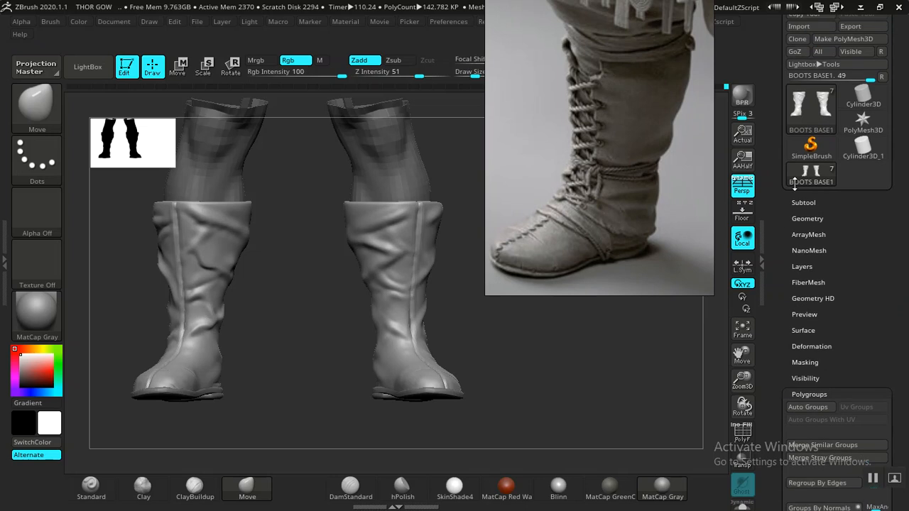
{"action": "left_click", "coordinate": [805, 204]}
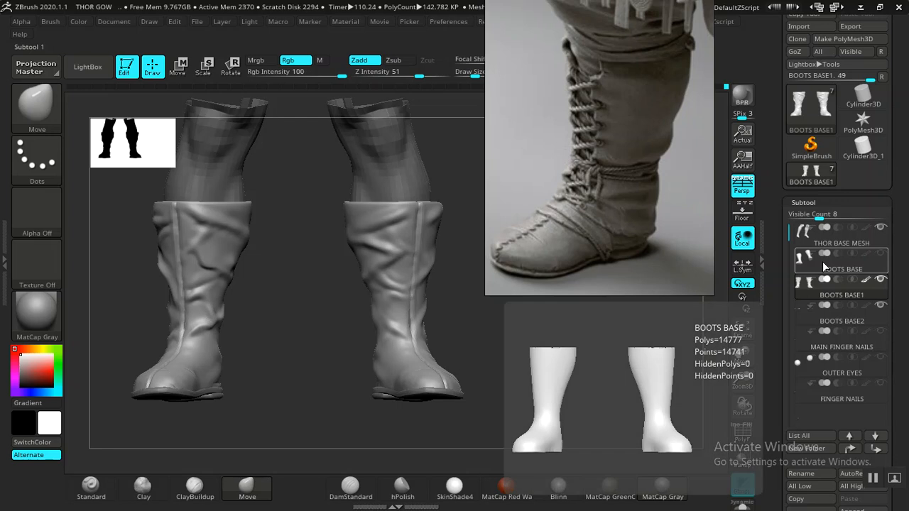
{"action": "mouse_move", "coordinate": [817, 294]}
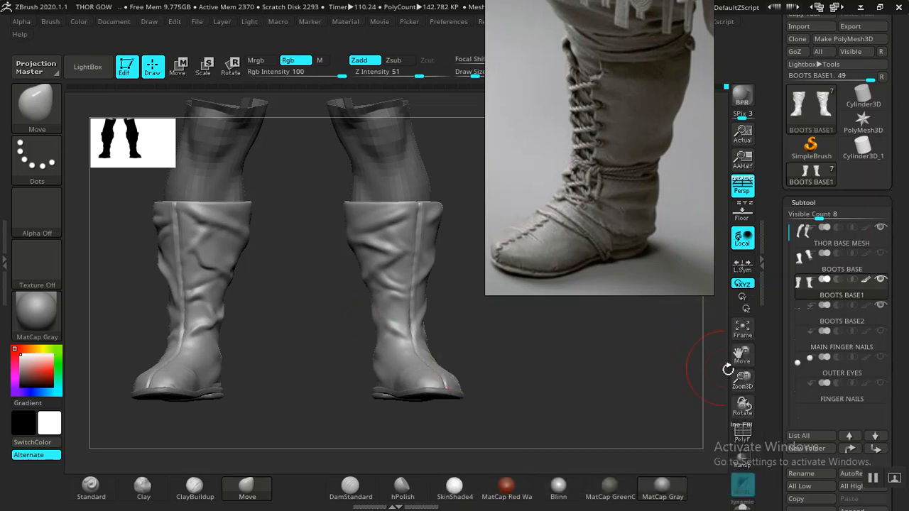
{"action": "left_click_drag", "start_coordinate": [771, 388], "coordinate": [761, 325]}
{"action": "left_click_drag", "start_coordinate": [768, 384], "coordinate": [769, 359]}
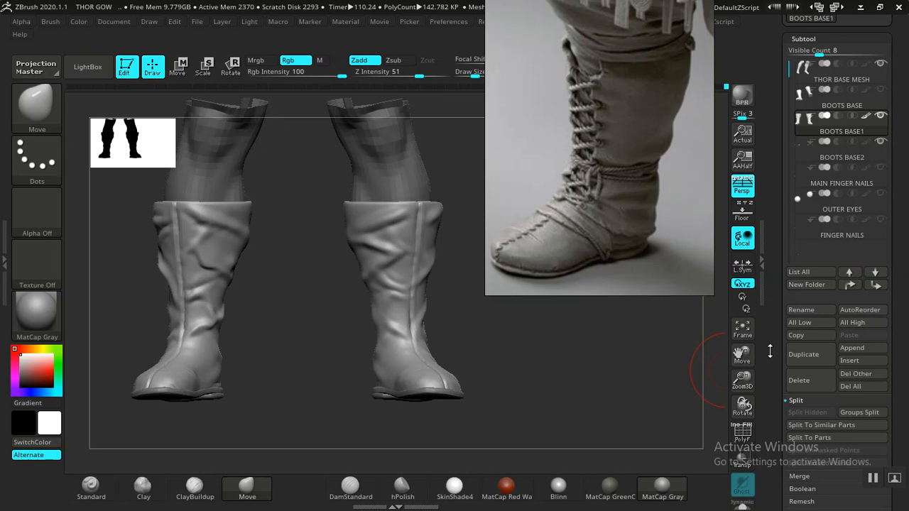
{"action": "left_click", "coordinate": [790, 367]}
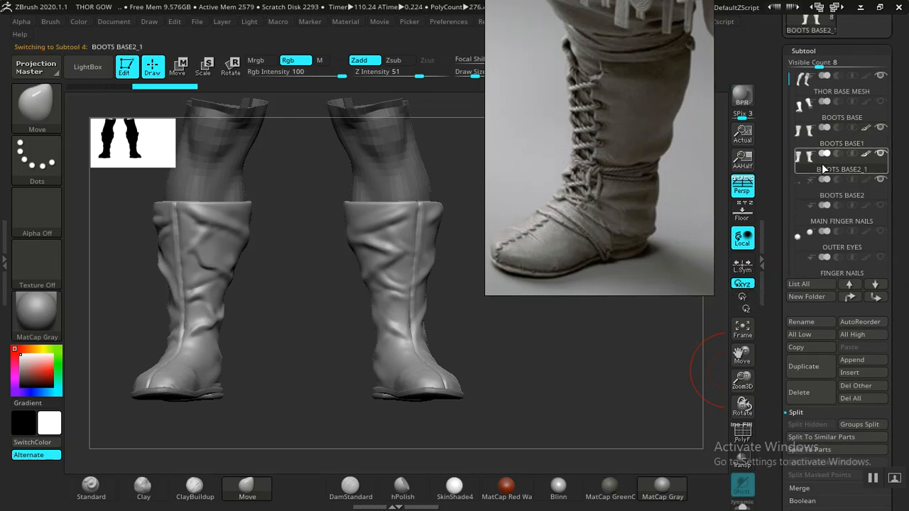
{"action": "left_click_drag", "start_coordinate": [773, 307], "coordinate": [779, 219]}
- Set the duplicated boots to subdivision level 3 and delete their higher and lower subdivision levels
{"action": "left_click", "coordinate": [802, 343]}
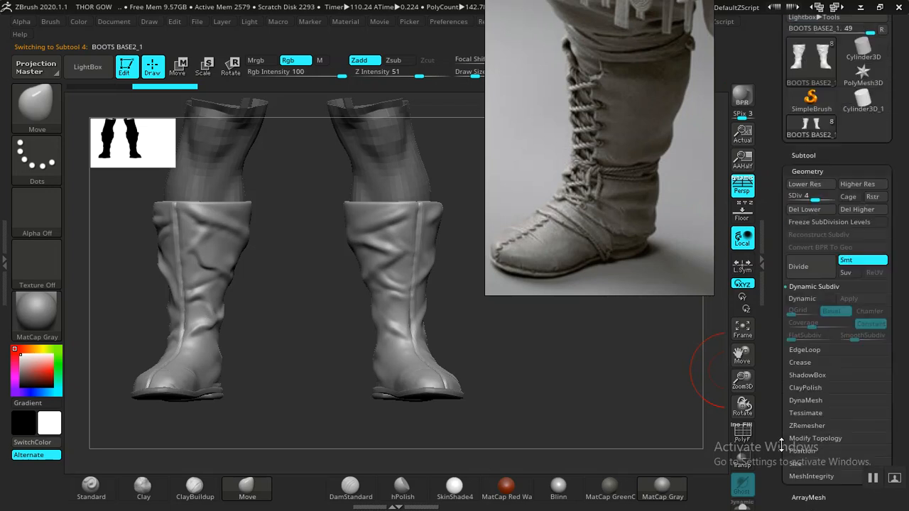
{"action": "left_click_drag", "start_coordinate": [810, 198], "coordinate": [804, 199]}
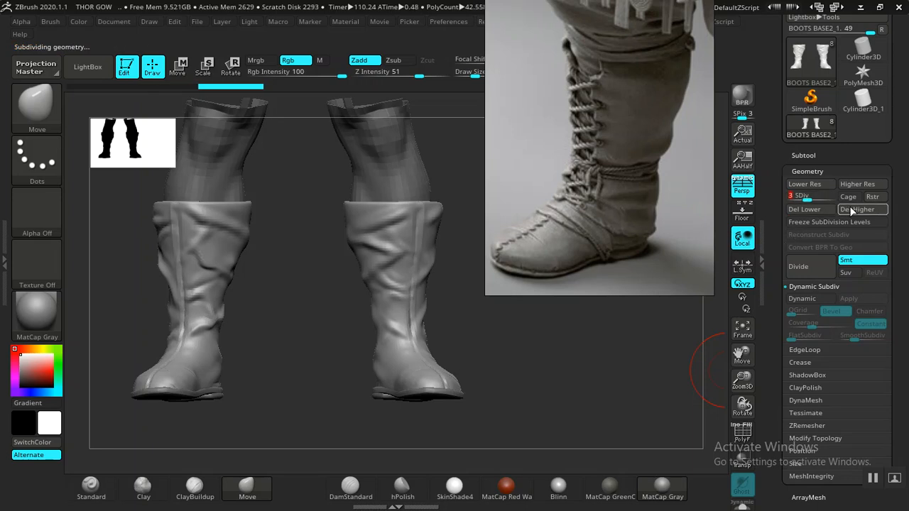
{"action": "left_click", "coordinate": [814, 210]}
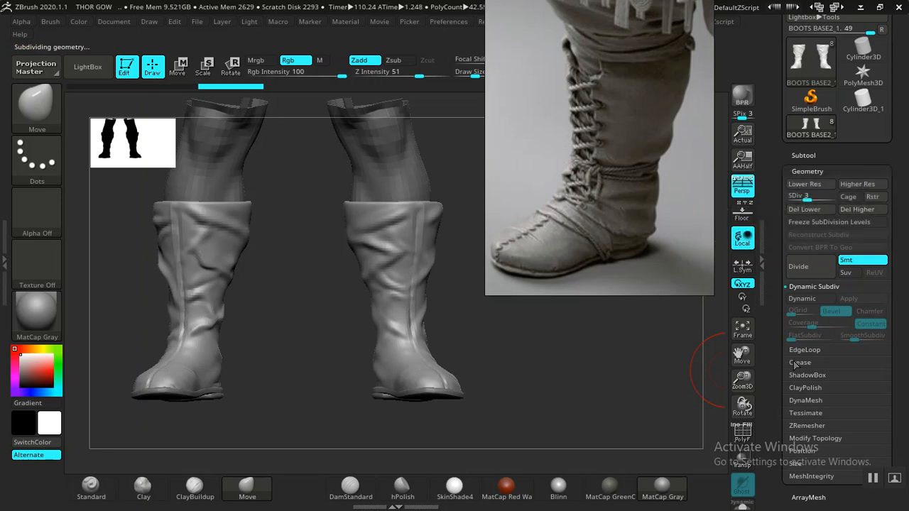
{"action": "left_click_drag", "start_coordinate": [774, 408], "coordinate": [784, 334]}
{"action": "left_click", "coordinate": [806, 336]}
{"action": "left_click", "coordinate": [800, 295]}
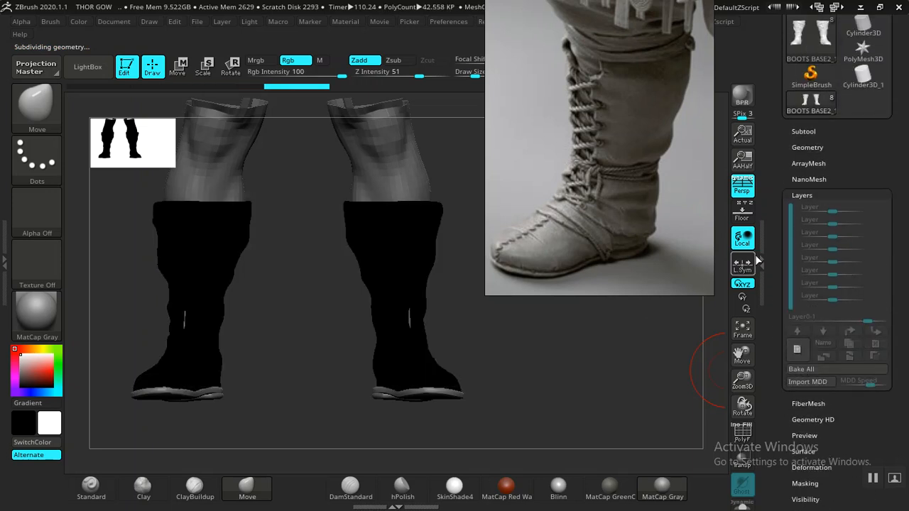
{"action": "left_click", "coordinate": [801, 131]}
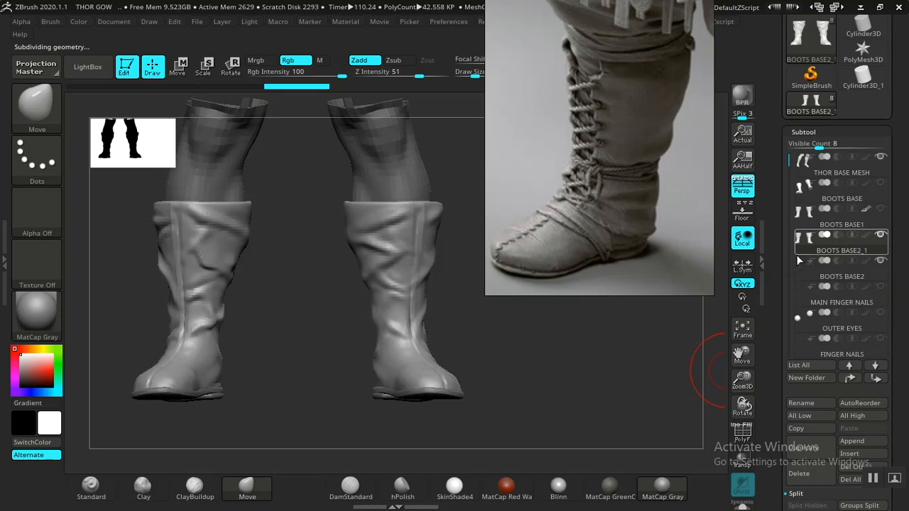
{"action": "left_click", "coordinate": [800, 134]}
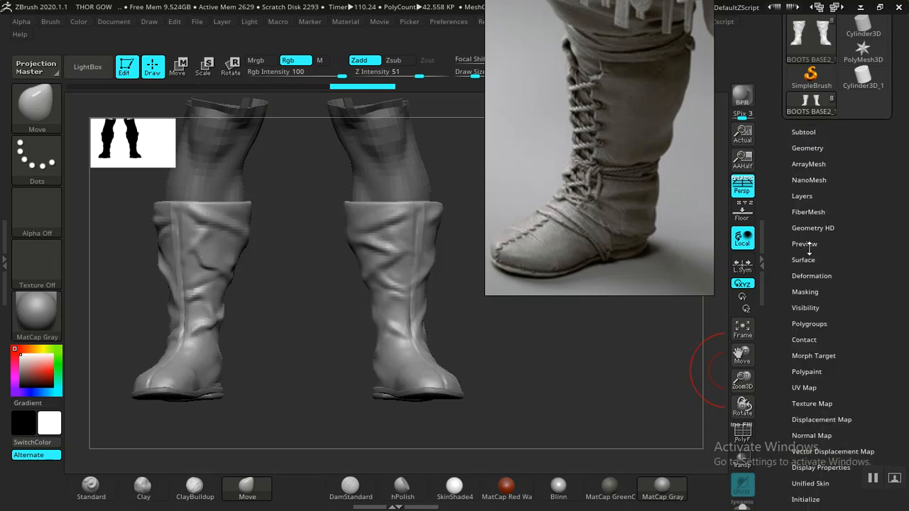
{"action": "left_click", "coordinate": [807, 148]}
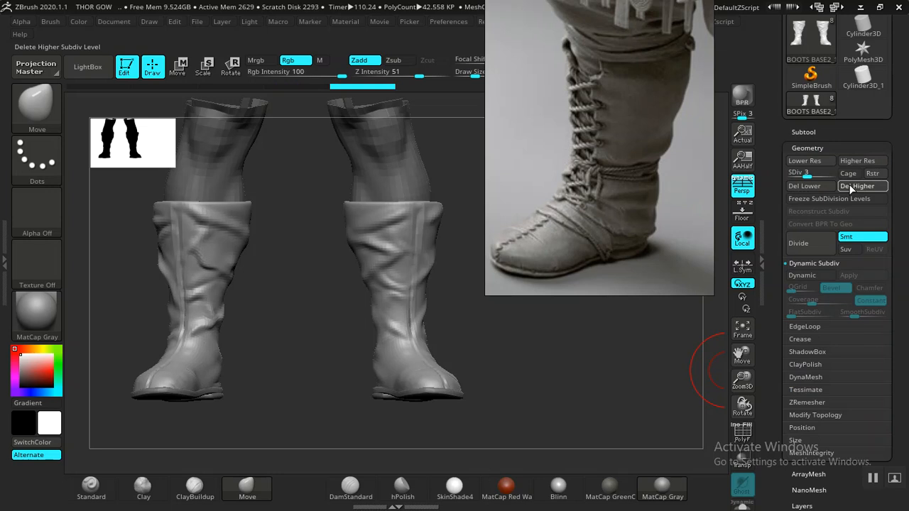
{"action": "left_click", "coordinate": [805, 184]}
- Move the reference photo clear of the model and isolate the duplicated boots in Solo mode
{"action": "left_click_drag", "start_coordinate": [584, 218], "coordinate": [775, 212]}
{"action": "left_click_drag", "start_coordinate": [554, 328], "coordinate": [511, 321]}
{"action": "left_click_drag", "start_coordinate": [556, 381], "coordinate": [596, 324]}
{"action": "left_click_drag", "start_coordinate": [348, 296], "coordinate": [490, 302], "text": "alt"}
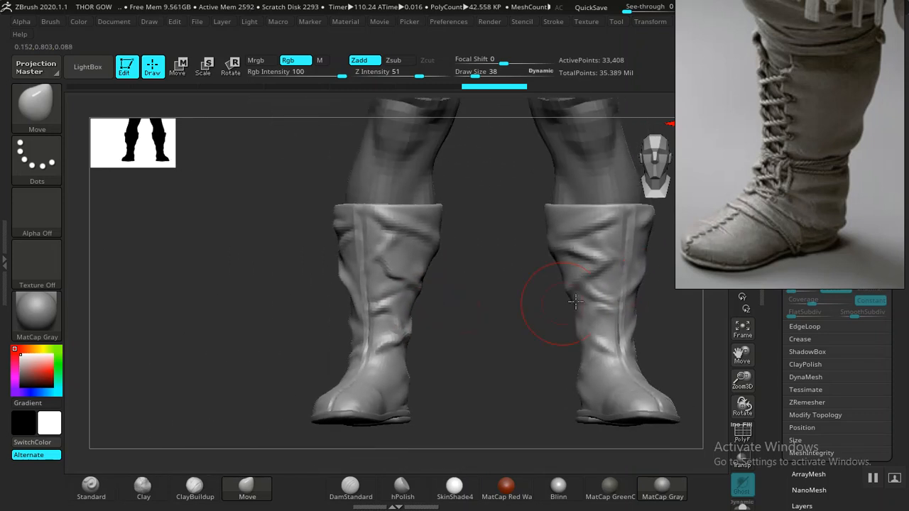
{"action": "left_click", "coordinate": [742, 507]}
{"action": "mouse_move", "coordinate": [458, 376]}
{"action": "left_mouse_down", "text": "alt"}
{"action": "mouse_move", "coordinate": [450, 373]}
{"action": "mouse_move", "coordinate": [481, 369]}
{"action": "mouse_move", "coordinate": [472, 411]}
{"action": "mouse_move", "coordinate": [472, 357]}
{"action": "mouse_move", "coordinate": [462, 337]}
{"action": "mouse_move", "coordinate": [420, 310]}
{"action": "mouse_move", "coordinate": [440, 319]}
{"action": "mouse_move", "coordinate": [450, 297]}
{"action": "mouse_move", "coordinate": [402, 300]}
{"action": "mouse_move", "coordinate": [449, 350]}
{"action": "left_mouse_up", "text": "alt"}
{"action": "key", "text": "shift+f"}
{"action": "key", "text": "shift+f"}
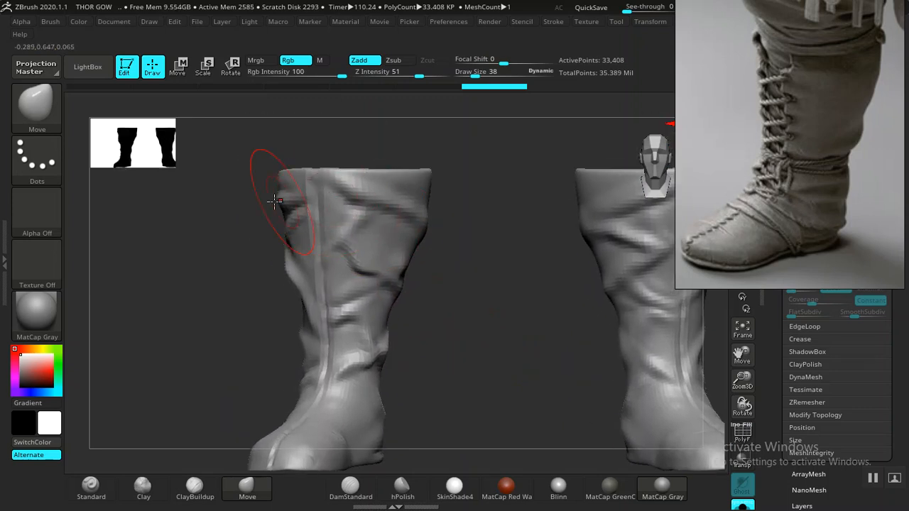
- Set the masking brush to MaskLasso with the Lasso stroke
{"action": "key", "text": "ctrl"}
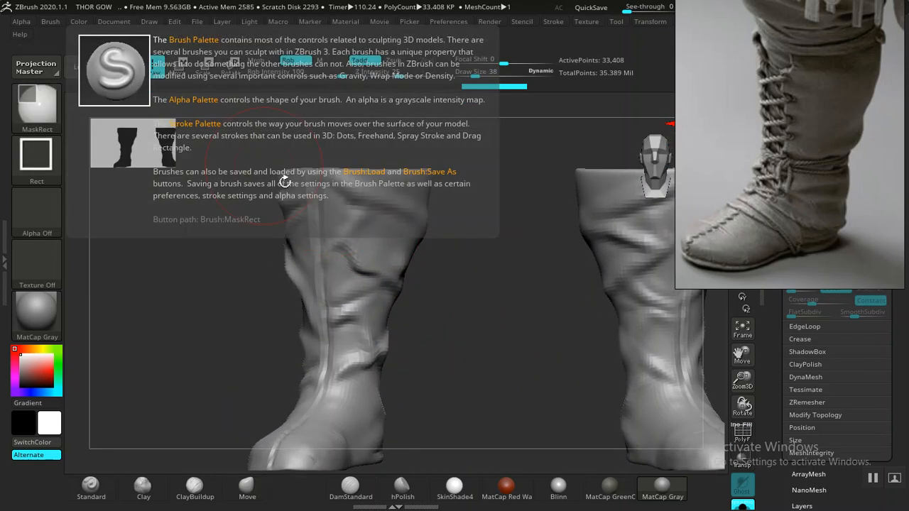
{"action": "key", "text": "ctrl"}
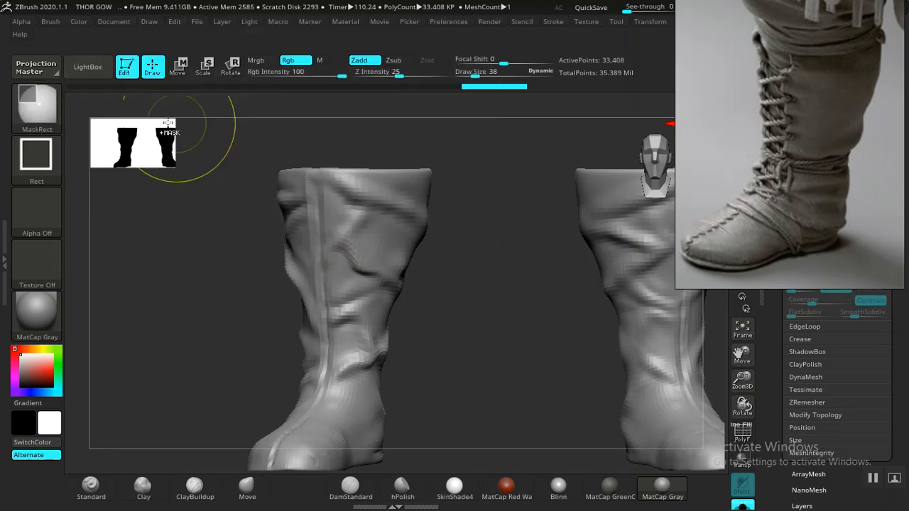
{"action": "left_click", "coordinate": [37, 103]}
{"action": "left_click", "coordinate": [262, 176]}
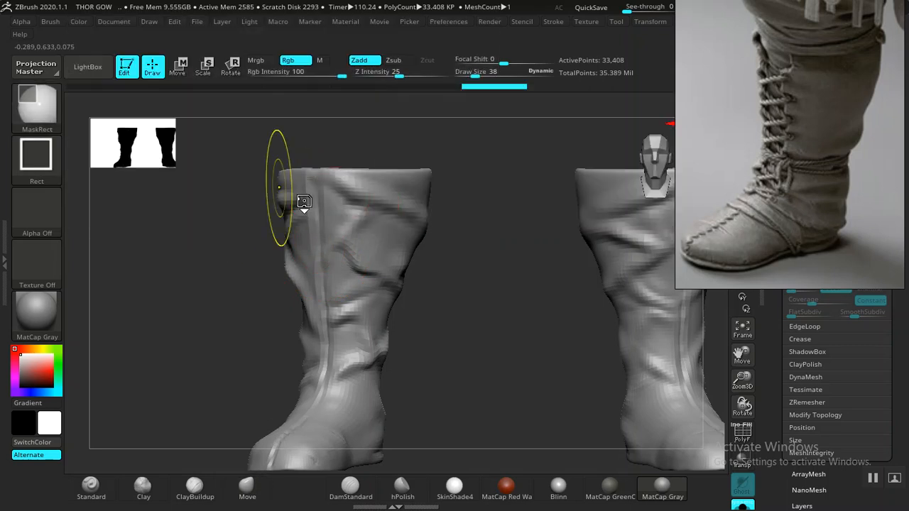
{"action": "mouse_move", "coordinate": [449, 249]}
{"action": "left_mouse_down", "text": "alt"}
{"action": "mouse_move", "coordinate": [479, 277]}
{"action": "mouse_move", "coordinate": [457, 263]}
{"action": "mouse_move", "coordinate": [440, 275]}
{"action": "left_mouse_up", "text": "alt"}
{"action": "key", "text": "ctrl+z"}
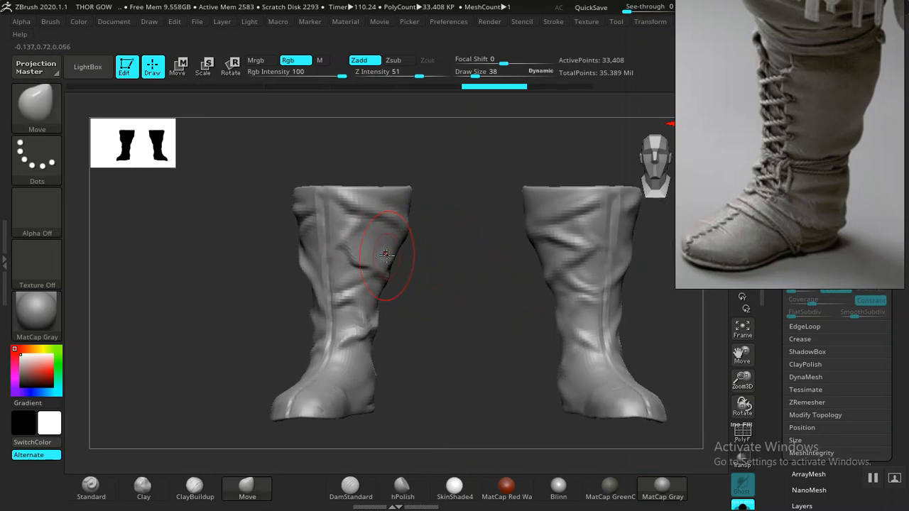
- Lasso-mask the inner side of the boot shaft down to the ankle, leaving the front strip and foot unmasked
{"action": "key", "text": "ctrl"}
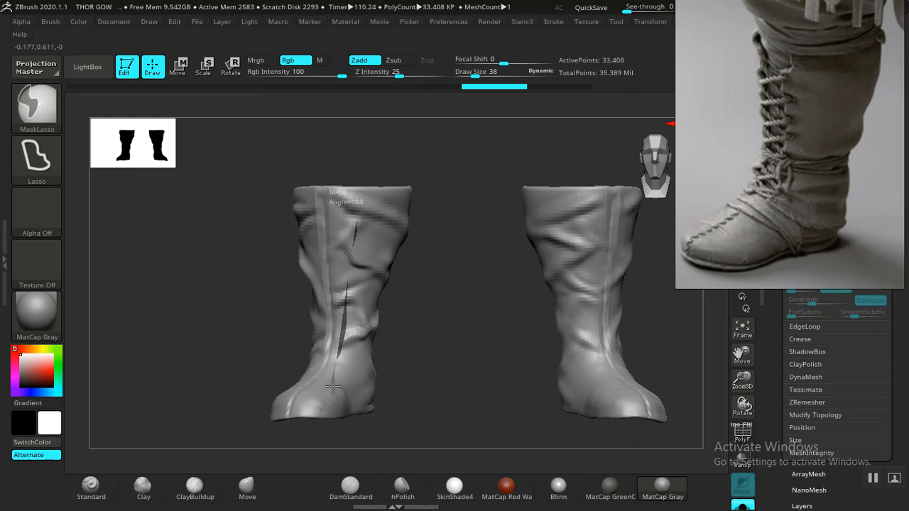
{"action": "mouse_move", "coordinate": [360, 399]}
{"action": "left_mouse_down", "text": "ctrl"}
{"action": "mouse_move", "coordinate": [412, 387]}
{"action": "mouse_move", "coordinate": [468, 294]}
{"action": "mouse_move", "coordinate": [464, 125]}
{"action": "mouse_move", "coordinate": [438, 116]}
{"action": "left_mouse_up", "text": "ctrl"}
{"action": "mouse_move", "coordinate": [456, 242]}
{"action": "left_mouse_down"}
{"action": "mouse_move", "coordinate": [549, 256]}
{"action": "mouse_move", "coordinate": [440, 276]}
{"action": "mouse_move", "coordinate": [472, 284]}
{"action": "mouse_move", "coordinate": [448, 304]}
{"action": "mouse_move", "coordinate": [431, 298]}
{"action": "mouse_move", "coordinate": [396, 338]}
{"action": "left_mouse_up"}
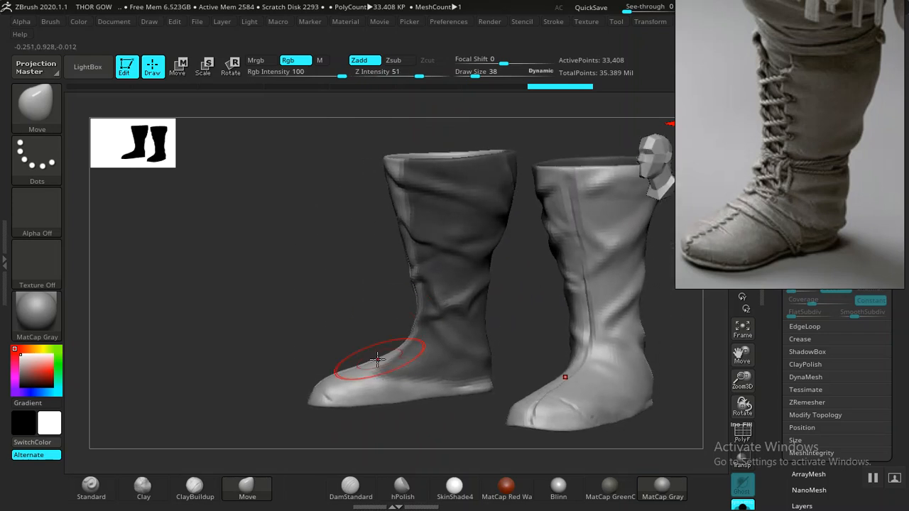
{"action": "mouse_move", "coordinate": [331, 348]}
{"action": "left_mouse_down"}
{"action": "mouse_move", "coordinate": [377, 329]}
{"action": "mouse_move", "coordinate": [373, 316]}
{"action": "mouse_move", "coordinate": [418, 288]}
{"action": "mouse_move", "coordinate": [387, 287]}
{"action": "mouse_move", "coordinate": [480, 284]}
{"action": "mouse_move", "coordinate": [441, 292]}
{"action": "left_mouse_up"}
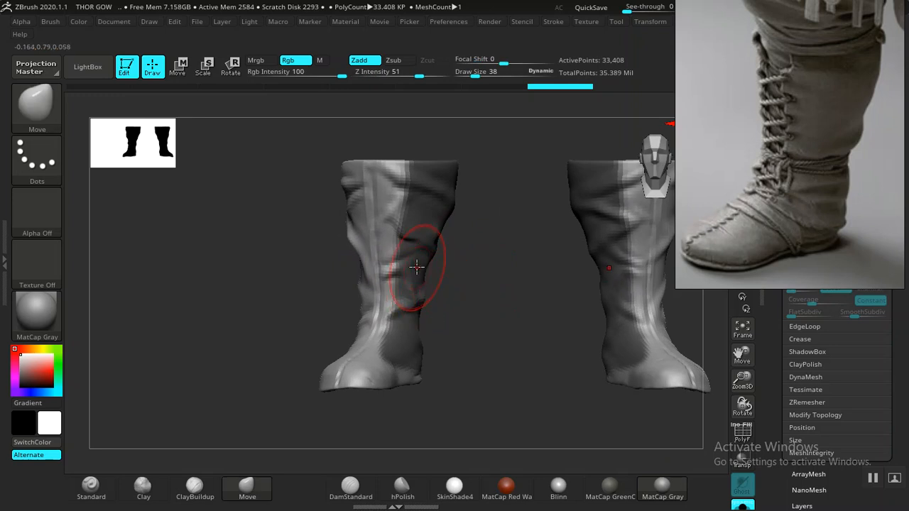
- Lasso-mask the outer side of the boot shaft from the cuff to the ankle, keeping the front strip clear
{"action": "mouse_move", "coordinate": [267, 254]}
{"action": "left_mouse_down"}
{"action": "mouse_move", "coordinate": [275, 253]}
{"action": "mouse_move", "coordinate": [284, 172]}
{"action": "left_mouse_up"}
{"action": "key", "text": "ctrl"}
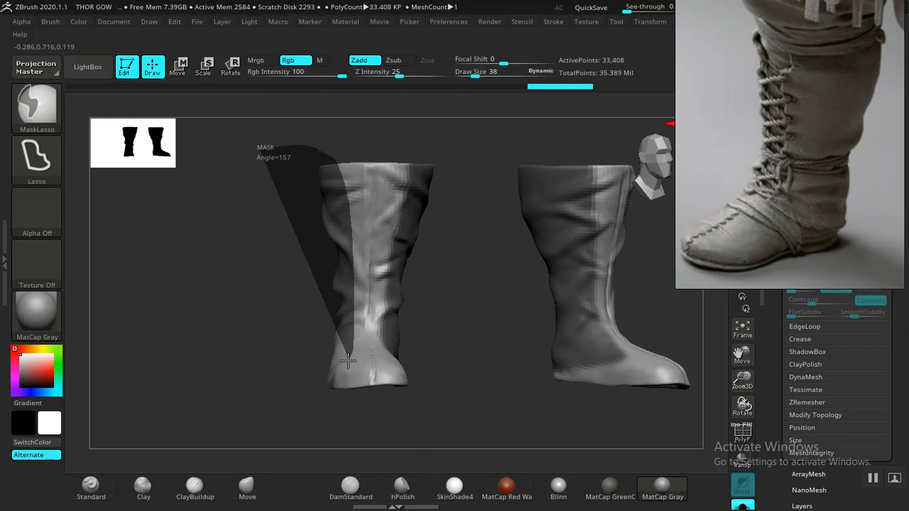
{"action": "mouse_move", "coordinate": [322, 374]}
{"action": "left_mouse_down", "text": "ctrl"}
{"action": "mouse_move", "coordinate": [229, 258]}
{"action": "mouse_move", "coordinate": [239, 304]}
{"action": "mouse_move", "coordinate": [331, 294]}
{"action": "mouse_move", "coordinate": [455, 250]}
{"action": "mouse_move", "coordinate": [428, 254]}
{"action": "mouse_move", "coordinate": [432, 298]}
{"action": "mouse_move", "coordinate": [462, 263]}
{"action": "mouse_move", "coordinate": [465, 237]}
{"action": "mouse_move", "coordinate": [357, 300]}
{"action": "left_mouse_up", "text": "ctrl"}
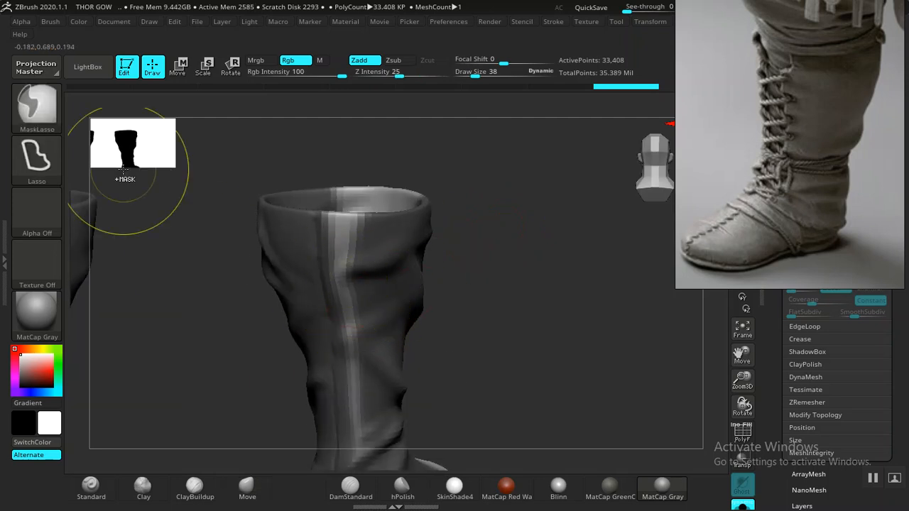
{"action": "mouse_move", "coordinate": [305, 154]}
{"action": "left_mouse_down"}
{"action": "mouse_move", "coordinate": [417, 193]}
{"action": "mouse_move", "coordinate": [148, 257]}
{"action": "left_mouse_up"}
{"action": "key", "text": "ctrl"}
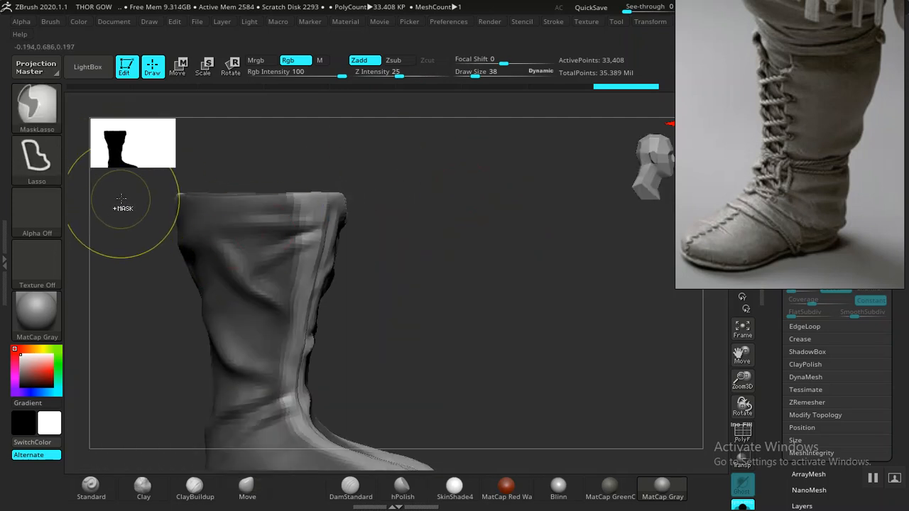
{"action": "mouse_move", "coordinate": [121, 223]}
{"action": "left_mouse_down", "text": "ctrl"}
{"action": "mouse_move", "coordinate": [203, 432]}
{"action": "mouse_move", "coordinate": [242, 206]}
{"action": "mouse_move", "coordinate": [146, 134]}
{"action": "mouse_move", "coordinate": [126, 206]}
{"action": "left_mouse_up", "text": "ctrl"}
- Clear the mask from the top of the foot and toe with the lasso
{"action": "key", "text": "f"}
{"action": "left_click_drag", "start_coordinate": [450, 235], "coordinate": [405, 315]}
{"action": "key", "text": "f"}
{"action": "left_click_drag", "start_coordinate": [371, 355], "coordinate": [513, 331]}
{"action": "mouse_move", "coordinate": [501, 167]}
{"action": "left_mouse_down"}
{"action": "mouse_move", "coordinate": [487, 274]}
{"action": "mouse_move", "coordinate": [554, 196]}
{"action": "mouse_move", "coordinate": [399, 331]}
{"action": "left_mouse_up"}
{"action": "mouse_move", "coordinate": [503, 306]}
{"action": "left_mouse_down", "text": "ctrl"}
{"action": "mouse_move", "coordinate": [210, 411]}
{"action": "mouse_move", "coordinate": [127, 291]}
{"action": "mouse_move", "coordinate": [142, 168]}
{"action": "mouse_move", "coordinate": [166, 151]}
{"action": "left_mouse_up", "text": "ctrl"}
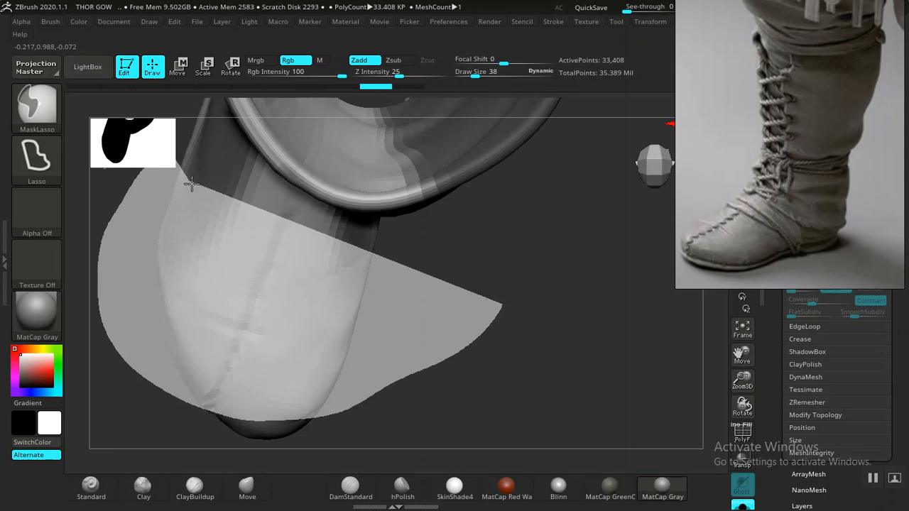
{"action": "mouse_move", "coordinate": [303, 227]}
{"action": "left_mouse_down", "text": "ctrl+alt"}
{"action": "mouse_move", "coordinate": [441, 197]}
{"action": "mouse_move", "coordinate": [521, 254]}
{"action": "mouse_move", "coordinate": [503, 192]}
{"action": "mouse_move", "coordinate": [475, 207]}
{"action": "mouse_move", "coordinate": [540, 310]}
{"action": "mouse_move", "coordinate": [442, 248]}
{"action": "mouse_move", "coordinate": [578, 219]}
{"action": "mouse_move", "coordinate": [403, 294]}
{"action": "mouse_move", "coordinate": [366, 323]}
{"action": "mouse_move", "coordinate": [411, 270]}
{"action": "mouse_move", "coordinate": [375, 286]}
{"action": "mouse_move", "coordinate": [430, 278]}
{"action": "mouse_move", "coordinate": [338, 298]}
{"action": "mouse_move", "coordinate": [387, 290]}
{"action": "left_mouse_up", "text": "ctrl+alt"}
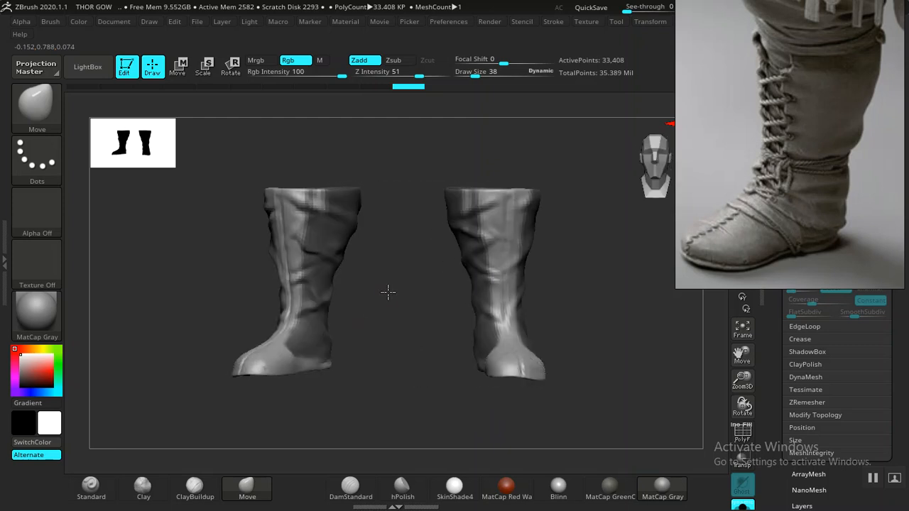
- Compare the last mask change through undo and redo, and lasso-mask the stray unmasked strip beside the front of the shaft
{"action": "key", "text": "ctrl+z"}
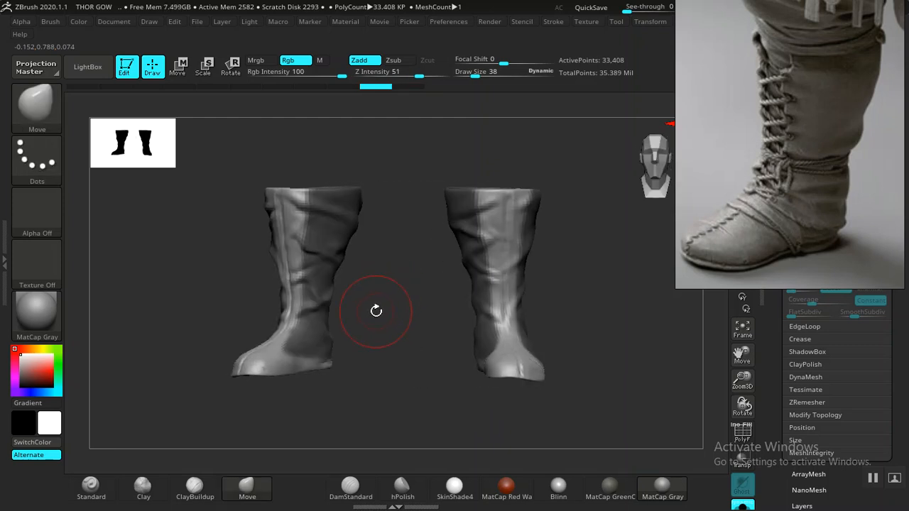
{"action": "left_click", "coordinate": [409, 85]}
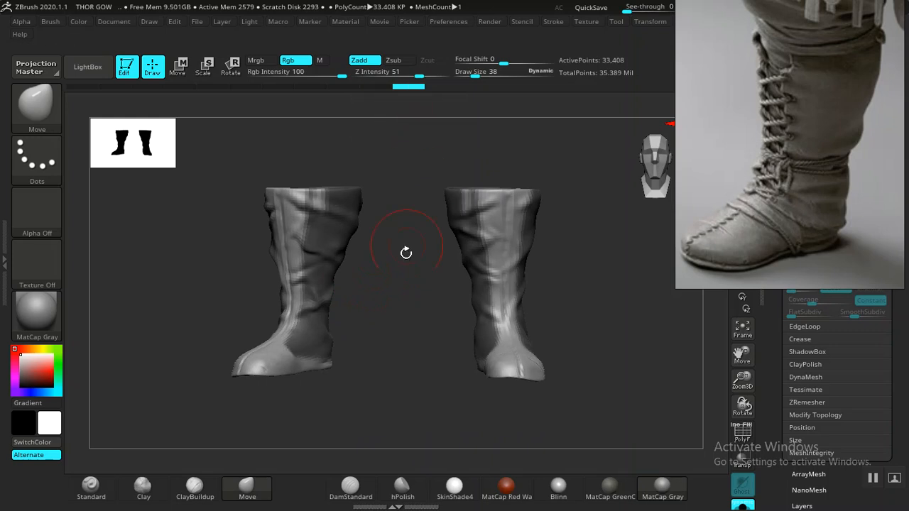
{"action": "mouse_move", "coordinate": [374, 248]}
{"action": "left_mouse_down", "text": "alt"}
{"action": "mouse_move", "coordinate": [375, 280]}
{"action": "mouse_move", "coordinate": [430, 298]}
{"action": "mouse_move", "coordinate": [364, 219]}
{"action": "left_mouse_up", "text": "alt"}
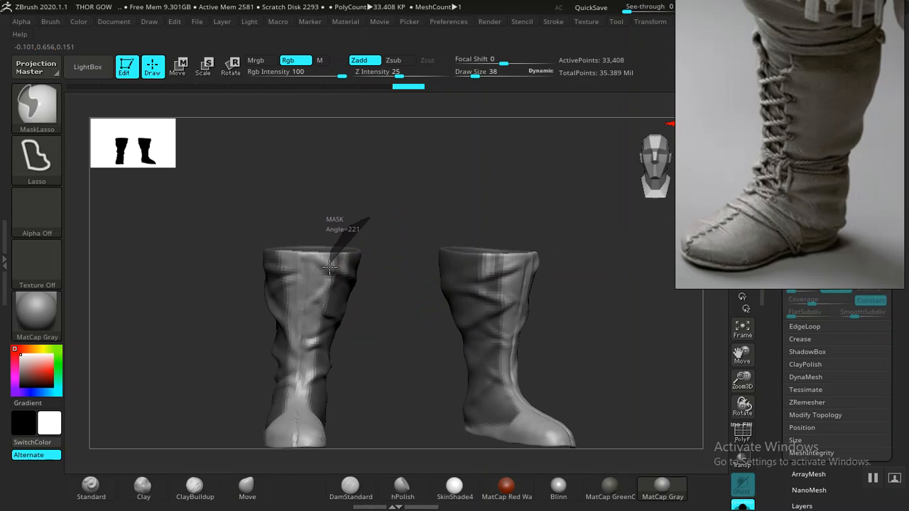
{"action": "mouse_move", "coordinate": [388, 183]}
{"action": "left_mouse_down"}
{"action": "mouse_move", "coordinate": [397, 196]}
{"action": "mouse_move", "coordinate": [284, 203]}
{"action": "mouse_move", "coordinate": [393, 197]}
{"action": "mouse_move", "coordinate": [350, 198]}
{"action": "mouse_move", "coordinate": [419, 219]}
{"action": "mouse_move", "coordinate": [394, 216]}
{"action": "mouse_move", "coordinate": [396, 248]}
{"action": "left_mouse_up"}
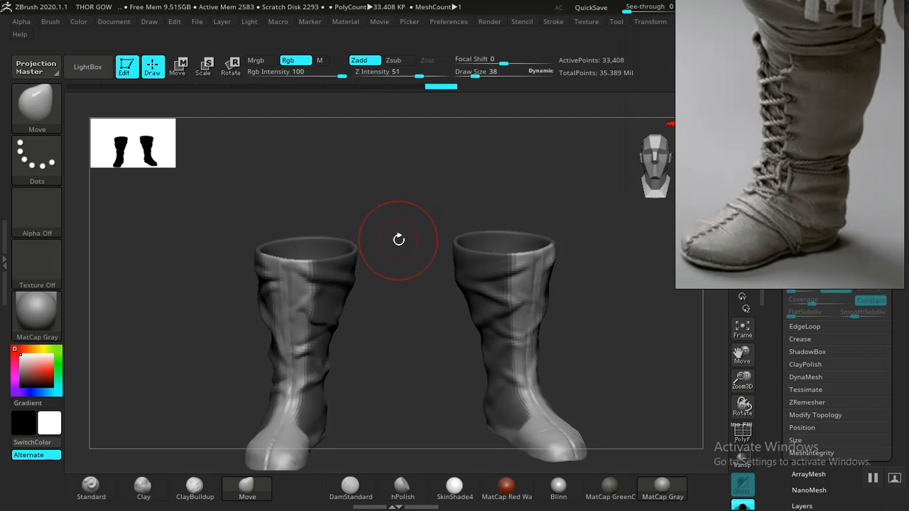
- Reduce the brush size, undo the stray mask stroke on the foot, and clean up the mask's lower corner at the ankle
{"action": "mouse_move", "coordinate": [405, 317]}
{"action": "left_mouse_down"}
{"action": "mouse_move", "coordinate": [418, 265]}
{"action": "mouse_move", "coordinate": [438, 256]}
{"action": "mouse_move", "coordinate": [414, 310]}
{"action": "mouse_move", "coordinate": [428, 294]}
{"action": "mouse_move", "coordinate": [418, 310]}
{"action": "mouse_move", "coordinate": [438, 306]}
{"action": "mouse_move", "coordinate": [452, 320]}
{"action": "mouse_move", "coordinate": [442, 306]}
{"action": "mouse_move", "coordinate": [433, 312]}
{"action": "left_mouse_up"}
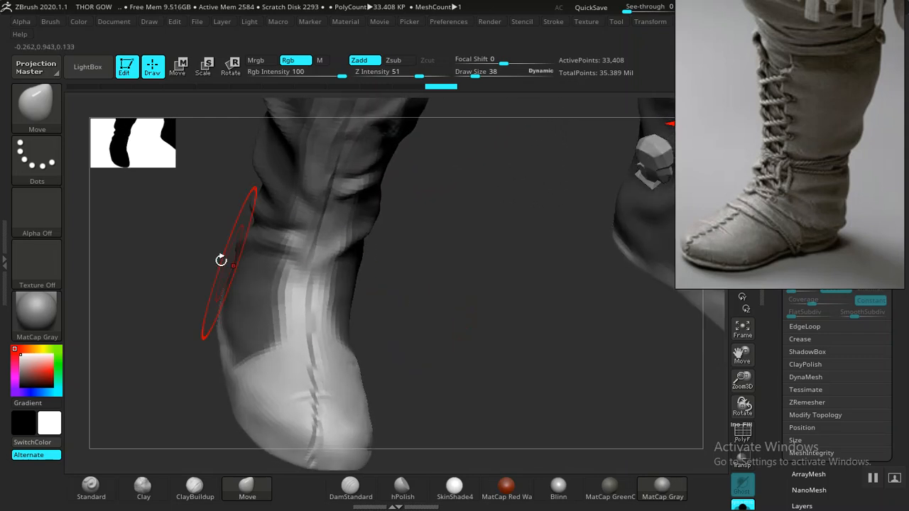
{"action": "left_click", "coordinate": [39, 113], "text": "ctrl"}
{"action": "left_click", "coordinate": [301, 183]}
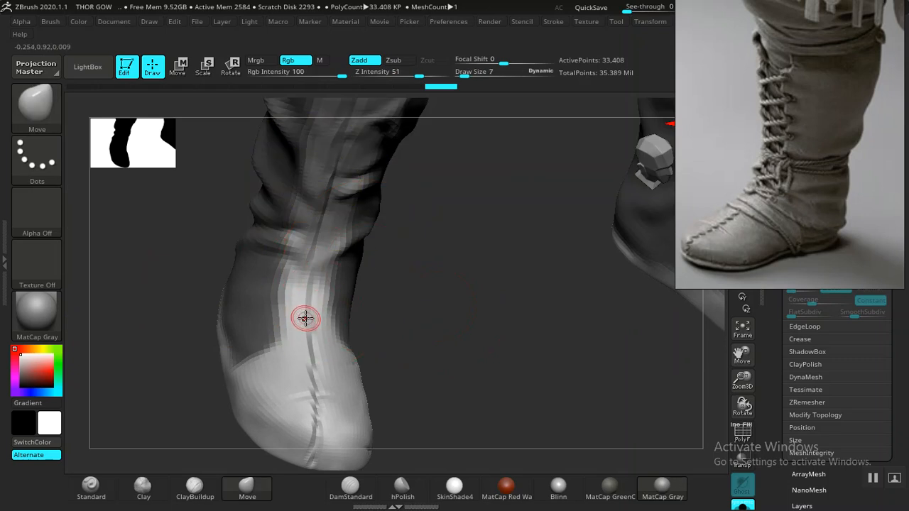
{"action": "left_click_drag", "start_coordinate": [399, 307], "coordinate": [294, 371]}
{"action": "key", "text": "ctrl"}
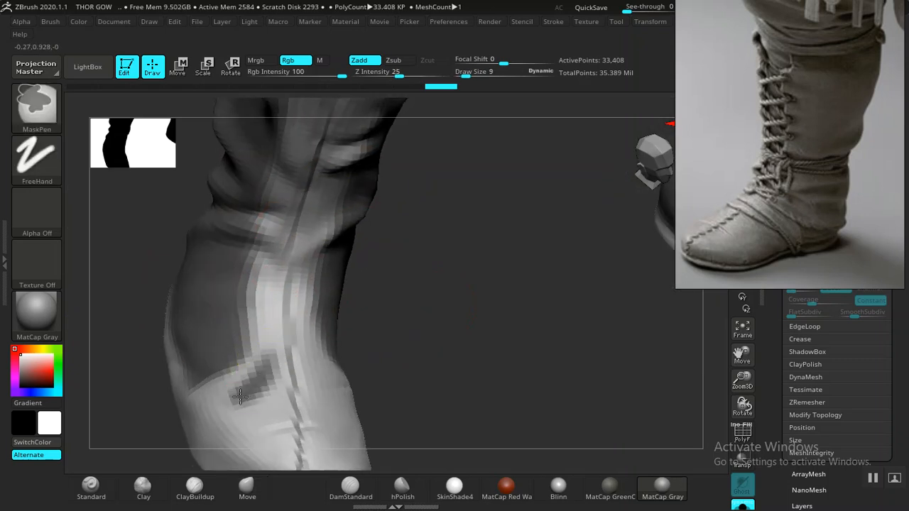
{"action": "key", "text": "ctrl+z"}
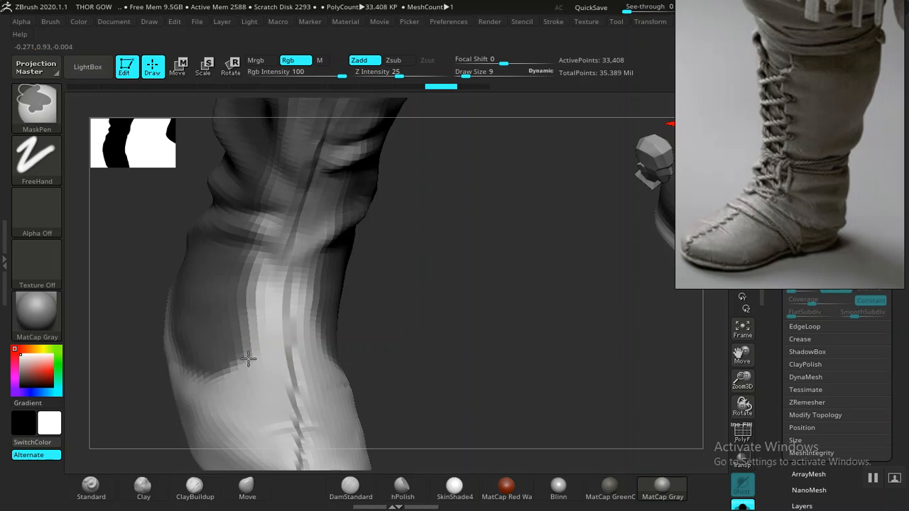
{"action": "left_click_drag", "start_coordinate": [247, 359], "coordinate": [250, 357], "text": "ctrl"}
- Touch up the mask at the cuff so the unmasked front strip has squared corners on both sides
{"action": "mouse_move", "coordinate": [470, 299]}
{"action": "left_mouse_down", "text": "alt"}
{"action": "mouse_move", "coordinate": [324, 249]}
{"action": "mouse_move", "coordinate": [386, 306]}
{"action": "mouse_move", "coordinate": [377, 297]}
{"action": "mouse_move", "coordinate": [412, 258]}
{"action": "mouse_move", "coordinate": [421, 284]}
{"action": "mouse_move", "coordinate": [422, 400]}
{"action": "mouse_move", "coordinate": [431, 342]}
{"action": "mouse_move", "coordinate": [422, 325]}
{"action": "mouse_move", "coordinate": [405, 331]}
{"action": "mouse_move", "coordinate": [433, 292]}
{"action": "mouse_move", "coordinate": [419, 273]}
{"action": "mouse_move", "coordinate": [414, 297]}
{"action": "mouse_move", "coordinate": [426, 277]}
{"action": "mouse_move", "coordinate": [432, 291]}
{"action": "mouse_move", "coordinate": [457, 270]}
{"action": "mouse_move", "coordinate": [423, 347]}
{"action": "left_mouse_up", "text": "alt"}
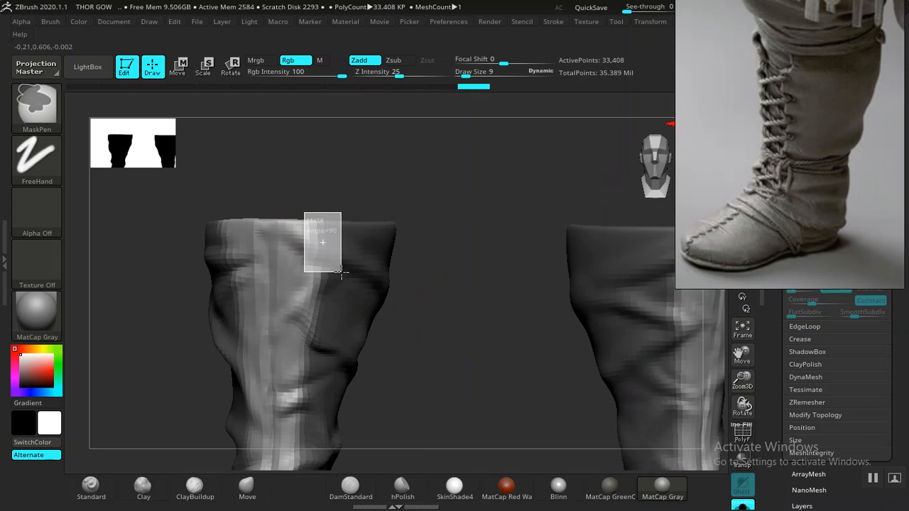
{"action": "left_click_drag", "start_coordinate": [342, 272], "coordinate": [346, 274], "text": "ctrl+alt"}
{"action": "key", "text": "ctrl+z"}
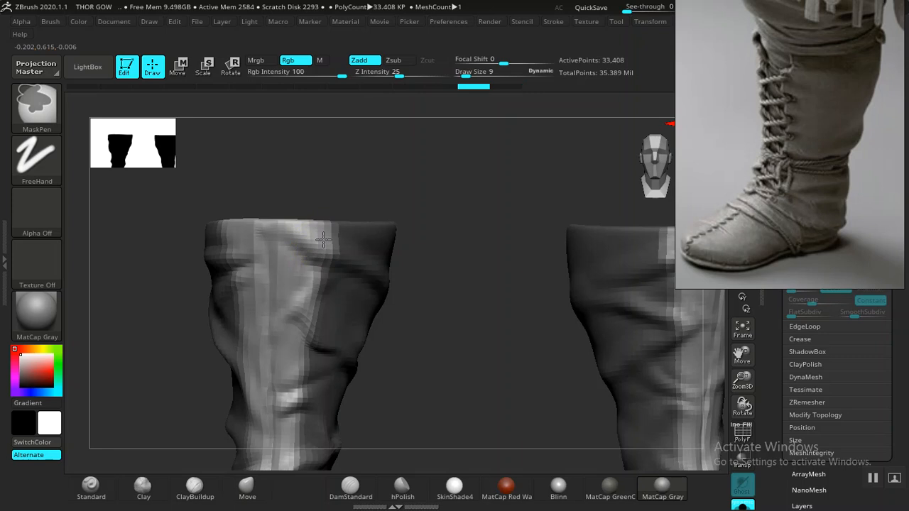
{"action": "mouse_move", "coordinate": [397, 198]}
{"action": "left_mouse_down"}
{"action": "mouse_move", "coordinate": [417, 193]}
{"action": "mouse_move", "coordinate": [406, 196]}
{"action": "left_mouse_up"}
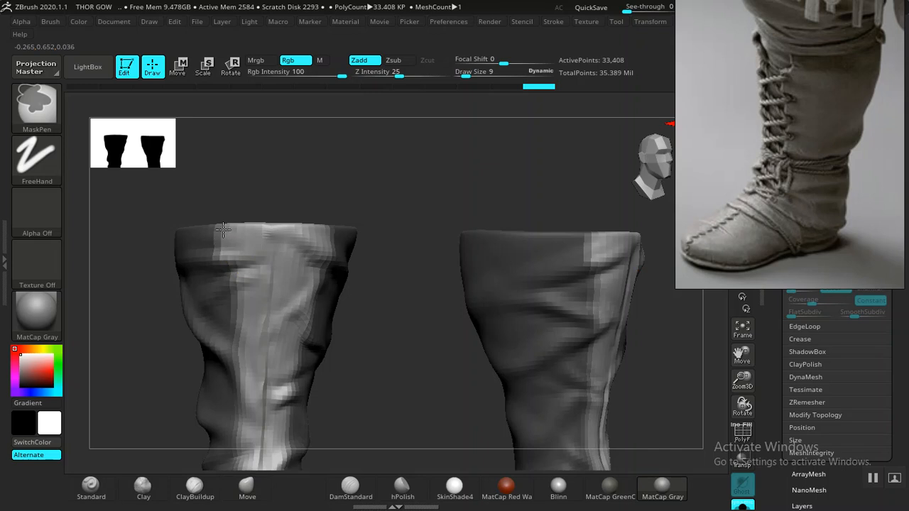
{"action": "right_click_drag", "start_coordinate": [301, 232], "coordinate": [301, 261], "text": "ctrl"}
{"action": "mouse_move", "coordinate": [301, 320]}
{"action": "right_mouse_down"}
{"action": "mouse_move", "coordinate": [283, 329]}
{"action": "mouse_move", "coordinate": [322, 326]}
{"action": "mouse_move", "coordinate": [358, 373]}
{"action": "mouse_move", "coordinate": [414, 274]}
{"action": "mouse_move", "coordinate": [418, 312]}
{"action": "mouse_move", "coordinate": [336, 307]}
{"action": "right_mouse_up"}
- Display the wireframe to isolate the boots' outer shell, view it from behind, and turn the wireframe off
{"action": "key", "text": "shift+f"}
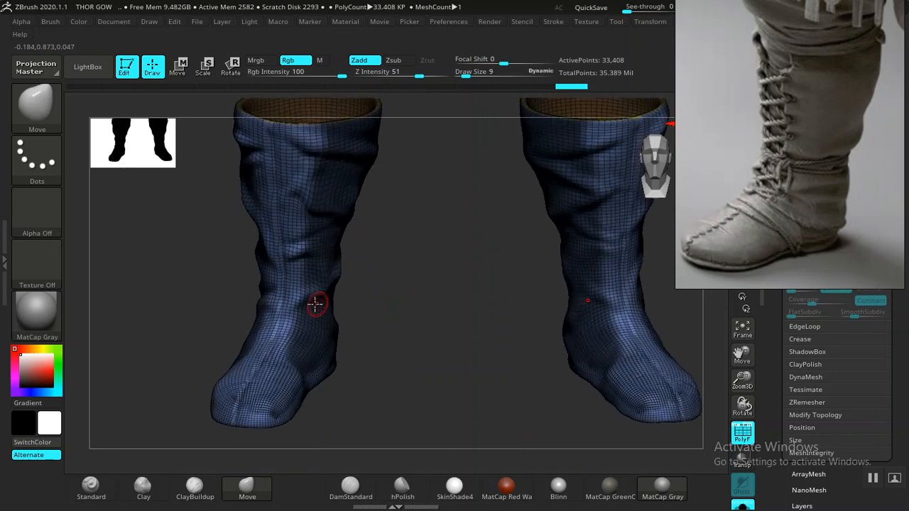
{"action": "left_click", "coordinate": [277, 294], "text": "ctrl+shift"}
{"action": "right_click_drag", "start_coordinate": [418, 241], "coordinate": [467, 307], "text": "alt"}
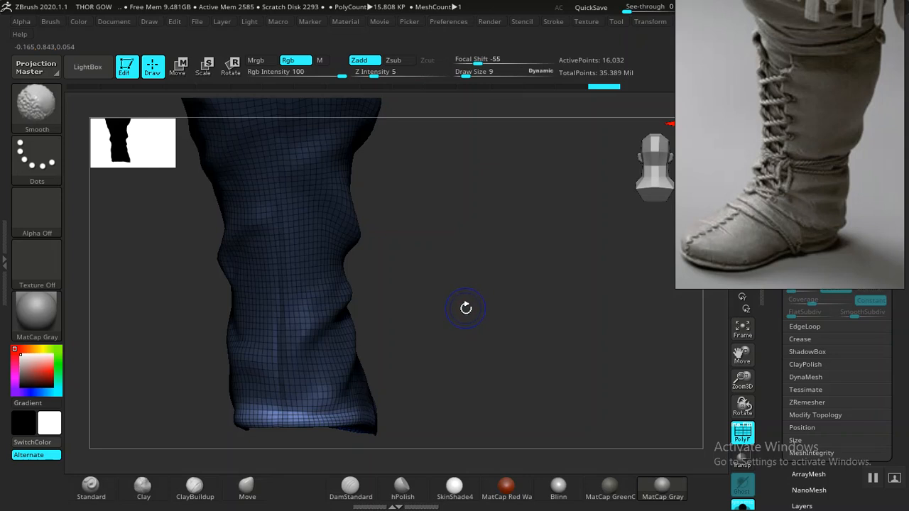
{"action": "key", "text": "shift+f"}
- Tidy the mask's lower edge around the heel, keeping the bottom band of the boot unmasked
{"action": "right_click_drag", "start_coordinate": [438, 353], "coordinate": [418, 358]}
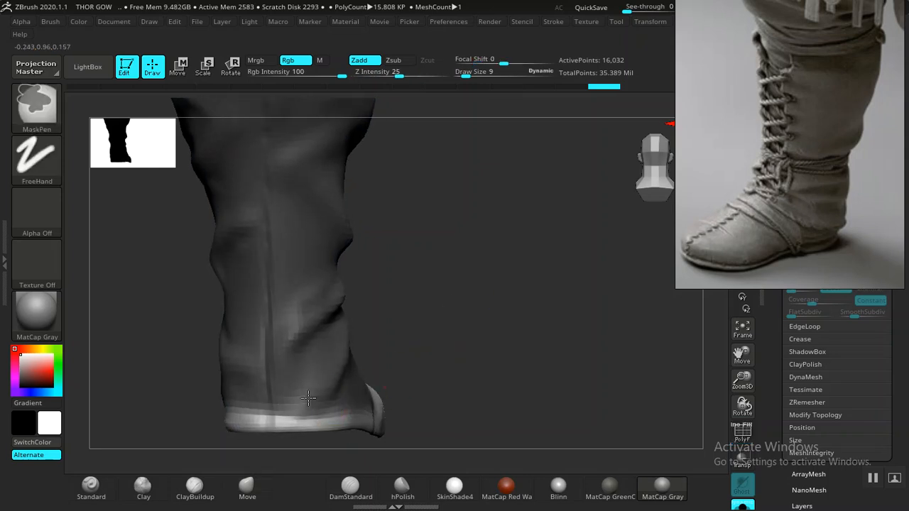
{"action": "mouse_move", "coordinate": [293, 380]}
{"action": "right_mouse_down"}
{"action": "mouse_move", "coordinate": [450, 304]}
{"action": "mouse_move", "coordinate": [296, 304]}
{"action": "right_mouse_up"}
{"action": "mouse_move", "coordinate": [307, 311]}
{"action": "left_mouse_down", "text": "shift"}
{"action": "mouse_move", "coordinate": [408, 334]}
{"action": "mouse_move", "coordinate": [462, 320]}
{"action": "mouse_move", "coordinate": [460, 302]}
{"action": "mouse_move", "coordinate": [469, 306]}
{"action": "mouse_move", "coordinate": [462, 311]}
{"action": "left_mouse_up", "text": "shift"}
{"action": "key", "text": "ctrl"}
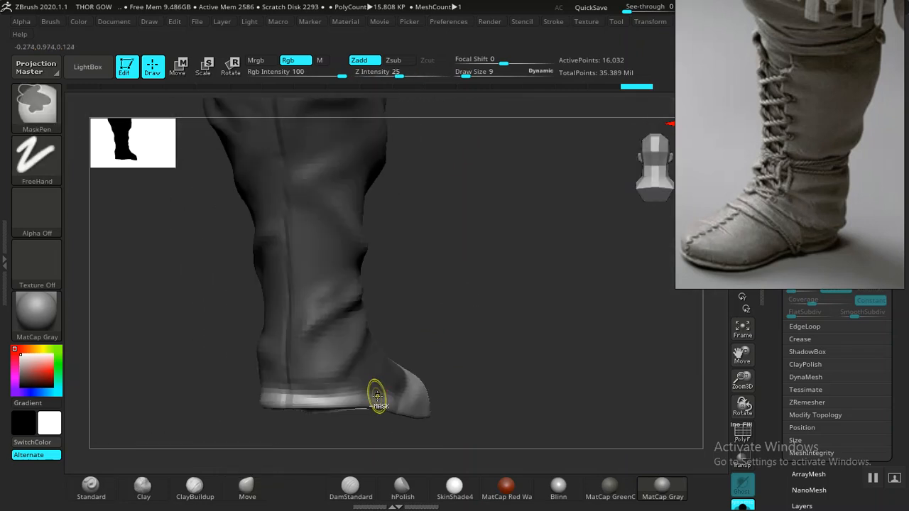
{"action": "mouse_move", "coordinate": [420, 324]}
{"action": "left_mouse_down"}
{"action": "mouse_move", "coordinate": [580, 272]}
{"action": "mouse_move", "coordinate": [505, 288]}
{"action": "mouse_move", "coordinate": [343, 203]}
{"action": "left_mouse_up"}
{"action": "mouse_move", "coordinate": [415, 247]}
{"action": "left_mouse_down"}
{"action": "mouse_move", "coordinate": [437, 233]}
{"action": "mouse_move", "coordinate": [385, 185]}
{"action": "left_mouse_up"}
- Move the reference photo clear of the tool settings and delete the hidden inner shell of the boots
{"action": "left_click_drag", "start_coordinate": [757, 193], "coordinate": [572, 164]}
{"action": "left_click_drag", "start_coordinate": [573, 200], "coordinate": [636, 172]}
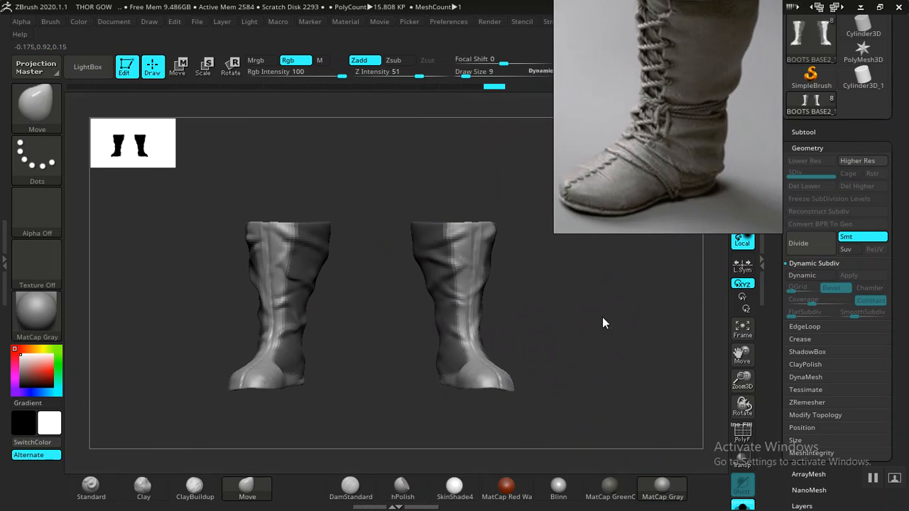
{"action": "scroll", "coordinate": [804, 305], "scroll_direction": "down", "scroll_amount": 3}
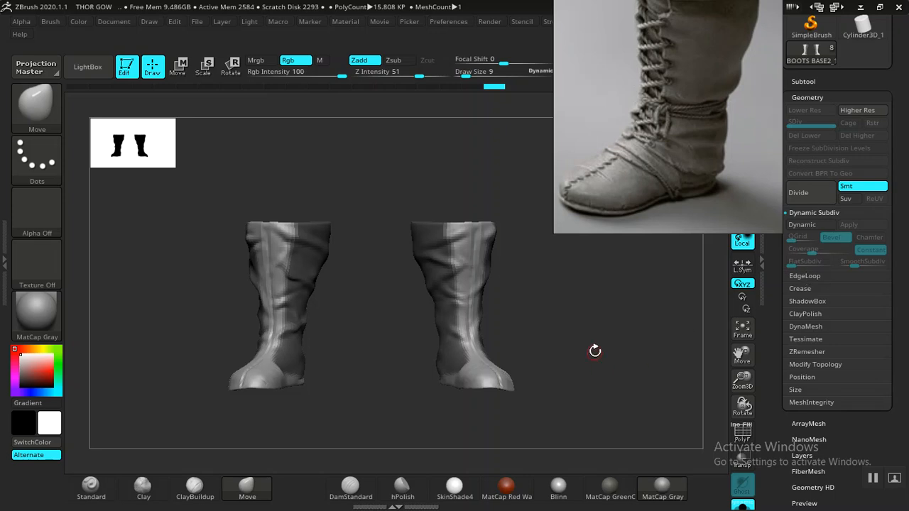
{"action": "left_click", "coordinate": [804, 364]}
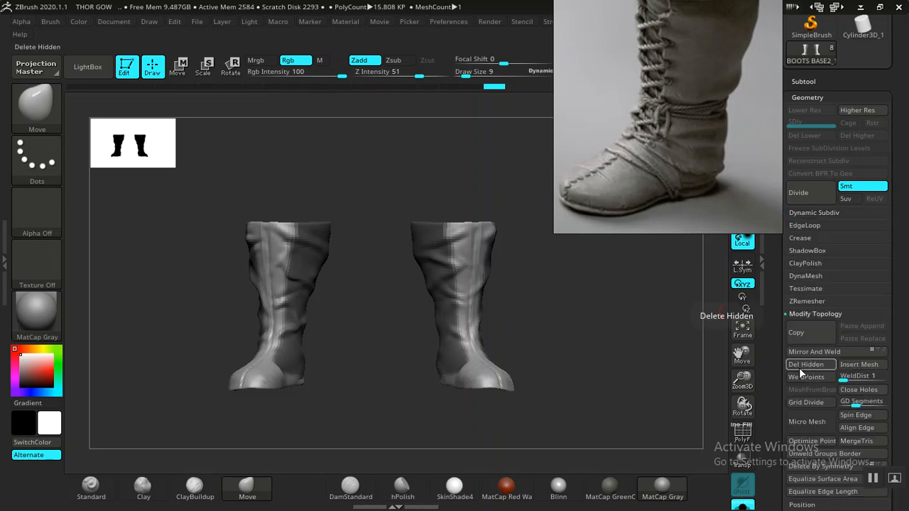
{"action": "key", "text": "f"}
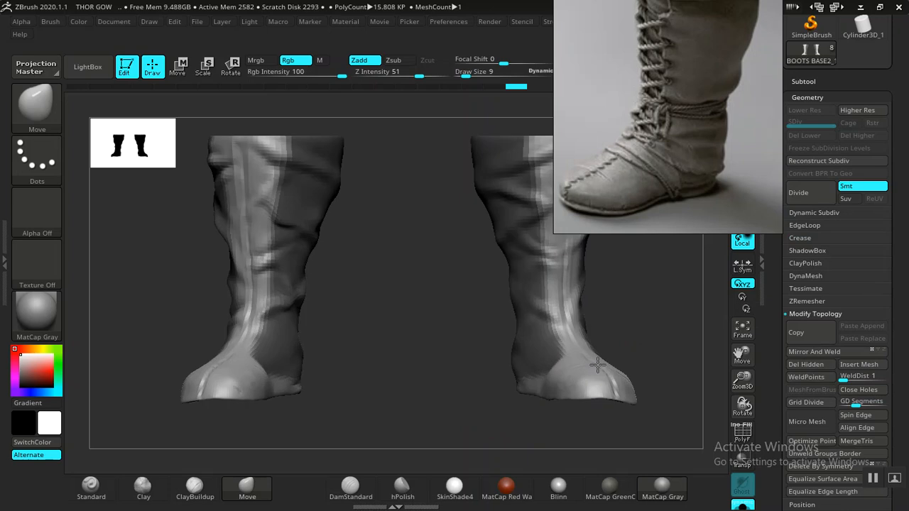
- Put the masked shaft into its own polygroup, clear the mask, and display the wireframe to inspect the groups
{"action": "key", "text": "shift+f"}
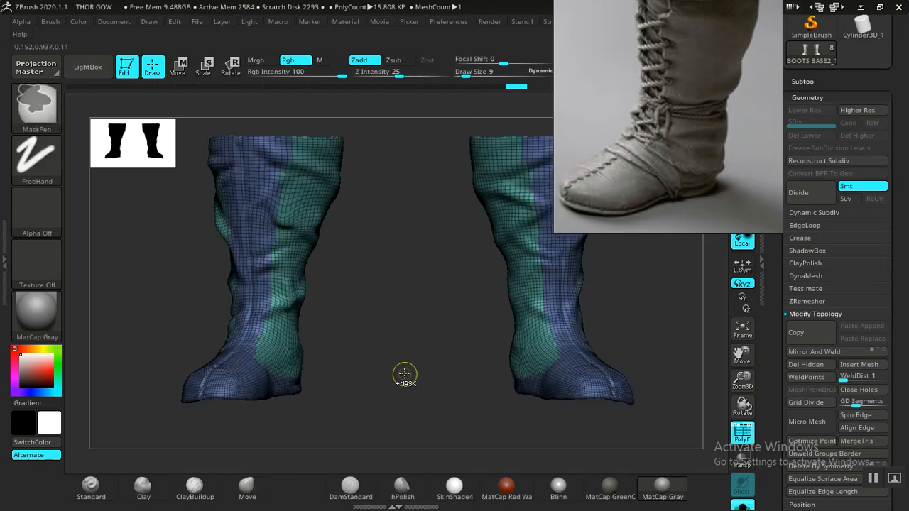
{"action": "mouse_move", "coordinate": [371, 353]}
{"action": "left_mouse_down"}
{"action": "mouse_move", "coordinate": [437, 353]}
{"action": "mouse_move", "coordinate": [353, 361]}
{"action": "mouse_move", "coordinate": [460, 361]}
{"action": "mouse_move", "coordinate": [367, 345]}
{"action": "mouse_move", "coordinate": [375, 353]}
{"action": "mouse_move", "coordinate": [355, 306]}
{"action": "mouse_move", "coordinate": [297, 253]}
{"action": "left_mouse_up"}
{"action": "key", "text": "ctrl"}
{"action": "key", "text": "ctrl+shift"}
{"action": "mouse_move", "coordinate": [371, 288]}
{"action": "left_mouse_down"}
{"action": "mouse_move", "coordinate": [251, 298]}
{"action": "mouse_move", "coordinate": [381, 288]}
{"action": "left_mouse_up"}
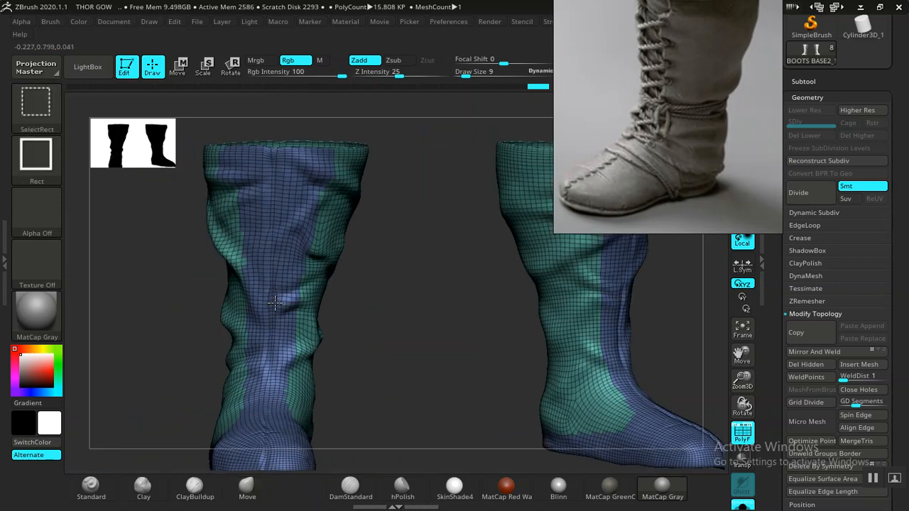
- Isolate the polygroup covering the sides and back of the shaft and delete the hidden front strip and foot
{"action": "left_click", "coordinate": [276, 309], "text": "ctrl+shift"}
{"action": "key", "text": "ctrl+z"}
{"action": "left_click", "coordinate": [327, 269], "text": "ctrl+shift"}
{"action": "left_click_drag", "start_coordinate": [425, 318], "coordinate": [589, 277]}
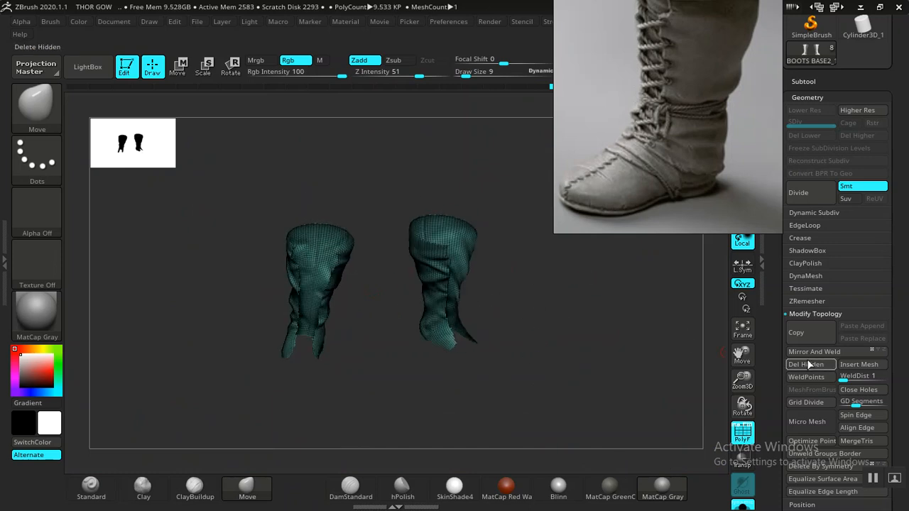
{"action": "key", "text": "f"}
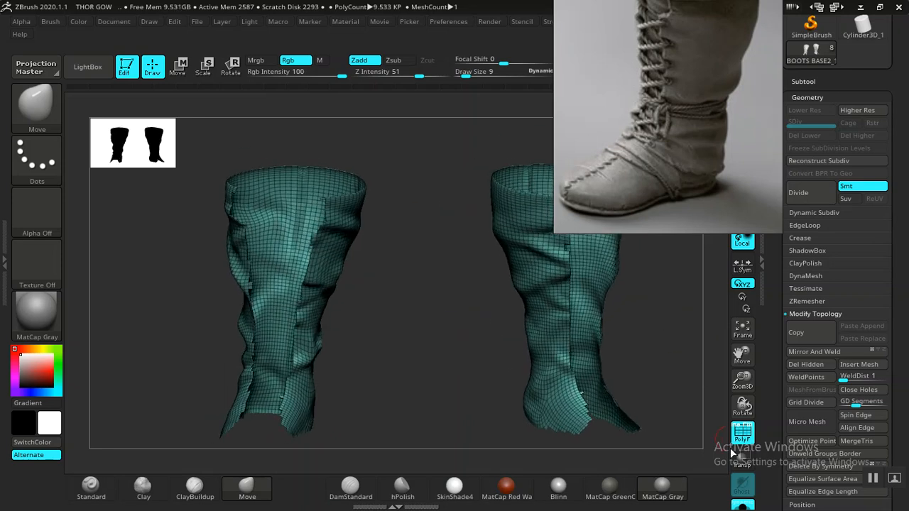
- Leave solo mode and show the BOOTS BASE1 subtool to check the cut panel against the full boot
{"action": "left_click_drag", "start_coordinate": [647, 402], "coordinate": [682, 383]}
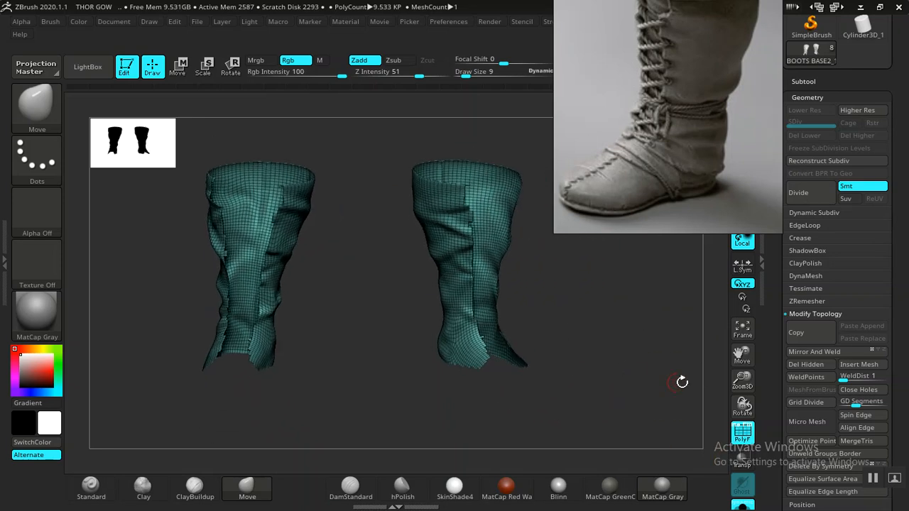
{"action": "left_click", "coordinate": [742, 504]}
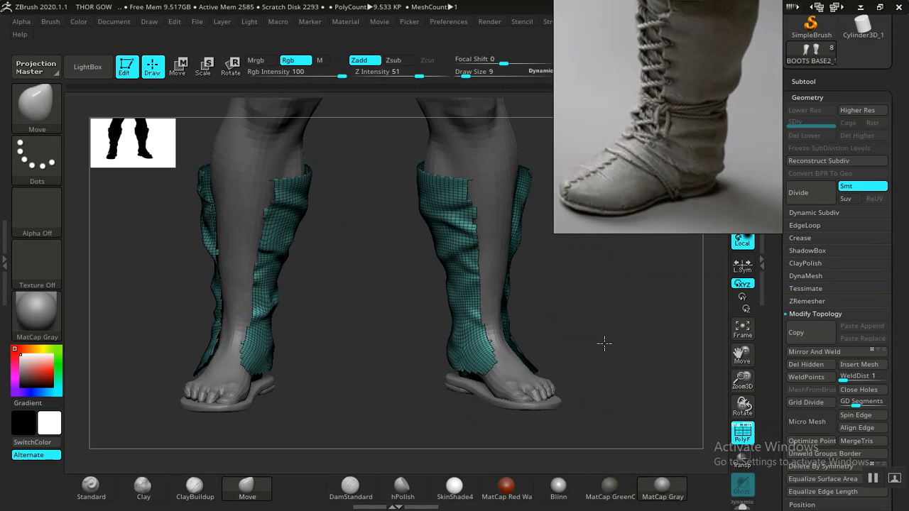
{"action": "left_click_drag", "start_coordinate": [783, 270], "coordinate": [785, 423]}
{"action": "left_click", "coordinate": [811, 235]}
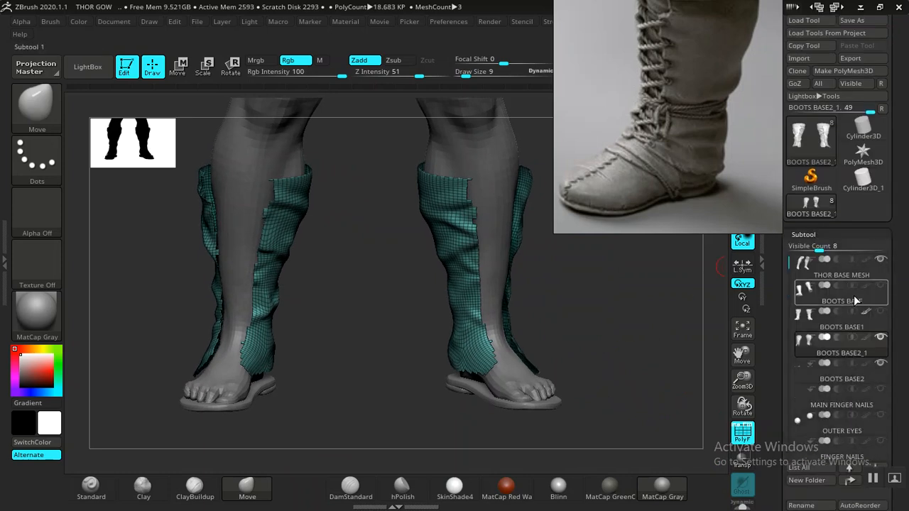
{"action": "left_click", "coordinate": [879, 312]}
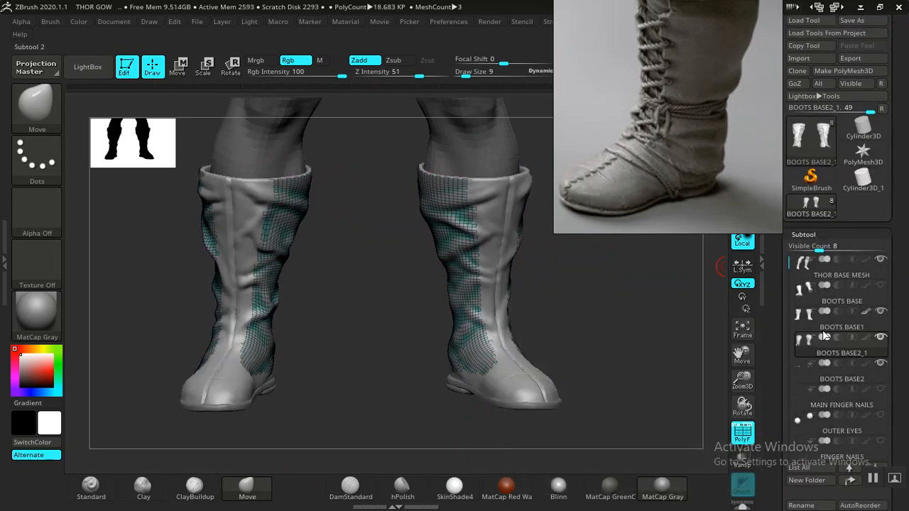
{"action": "left_click_drag", "start_coordinate": [549, 345], "coordinate": [624, 359]}
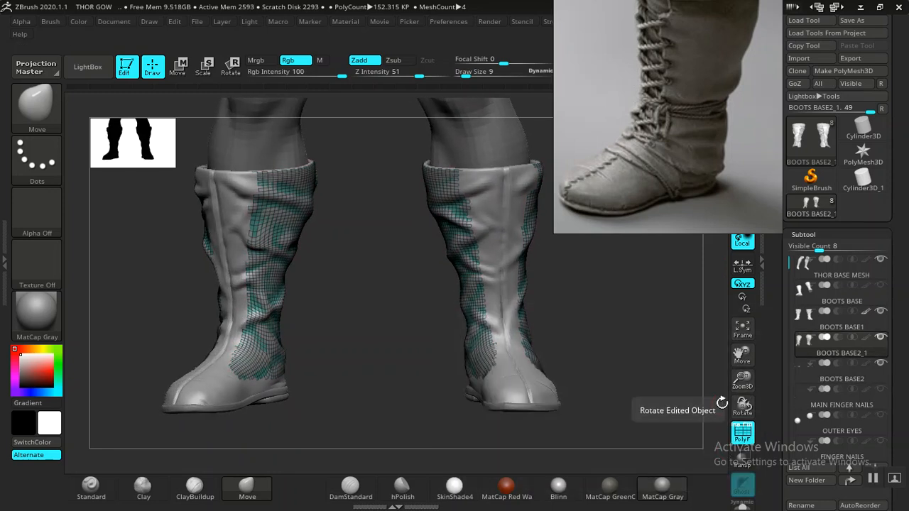
{"action": "left_click_drag", "start_coordinate": [663, 402], "coordinate": [720, 457]}
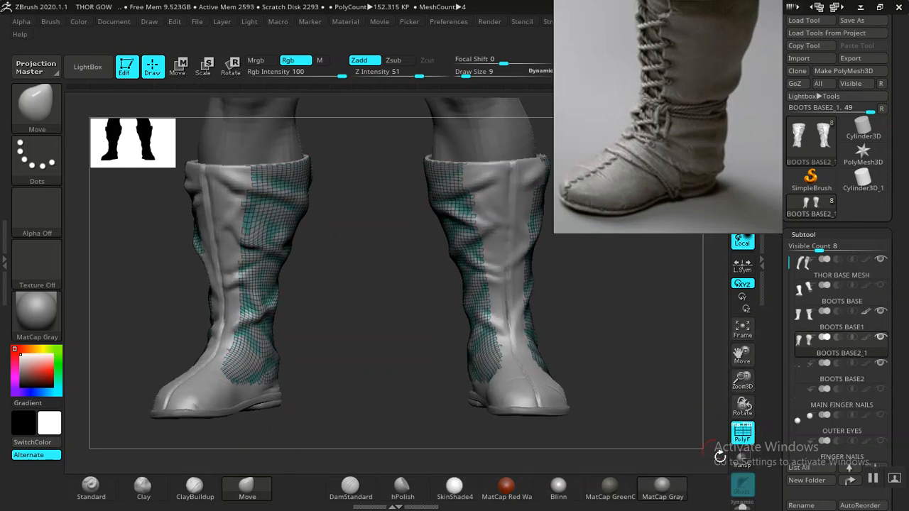
- Solo the cut panel and smooth its jagged borders with the Polish By Groups deformation at about 17
{"action": "left_click", "coordinate": [742, 506]}
{"action": "left_click_drag", "start_coordinate": [607, 359], "coordinate": [584, 310]}
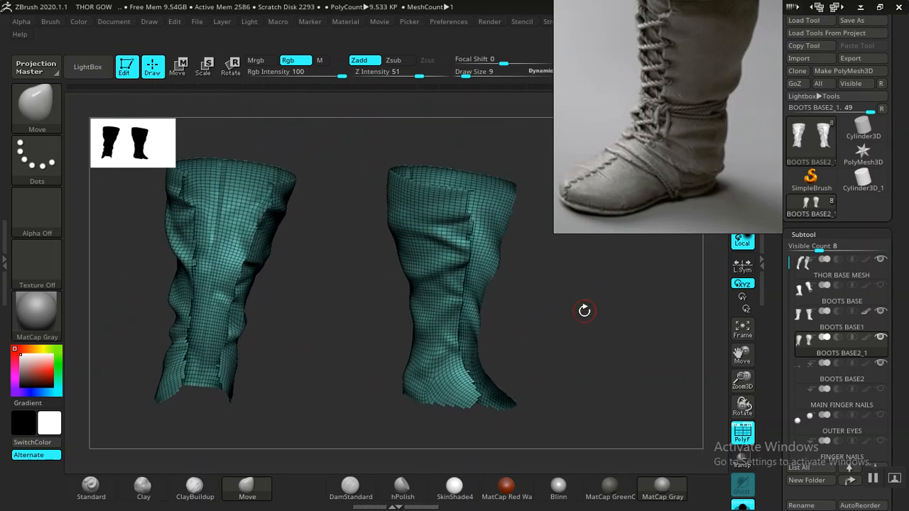
{"action": "left_click", "coordinate": [803, 235]}
{"action": "left_click", "coordinate": [824, 376]}
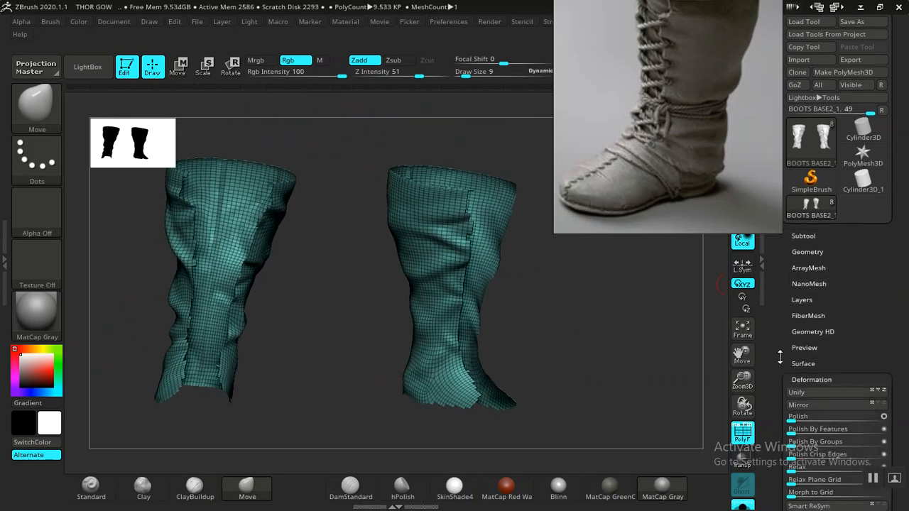
{"action": "left_click_drag", "start_coordinate": [779, 358], "coordinate": [772, 298]}
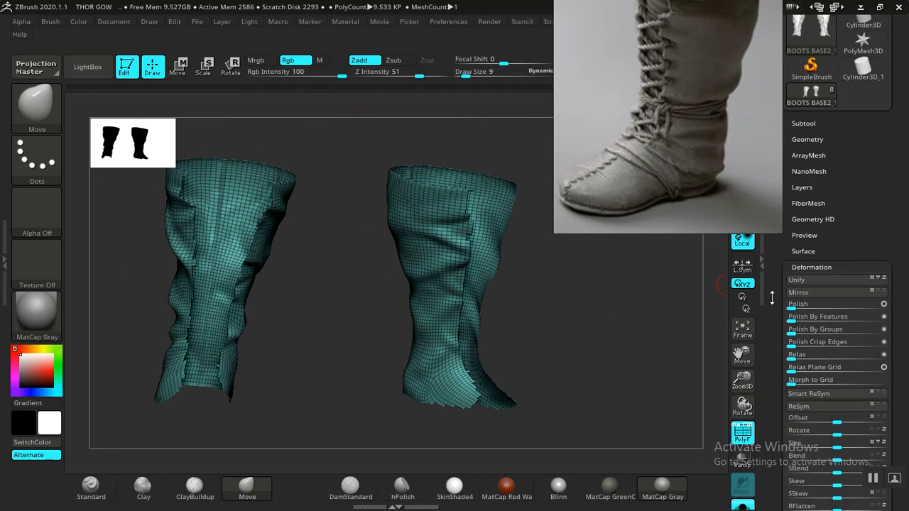
{"action": "left_click", "coordinate": [805, 333]}
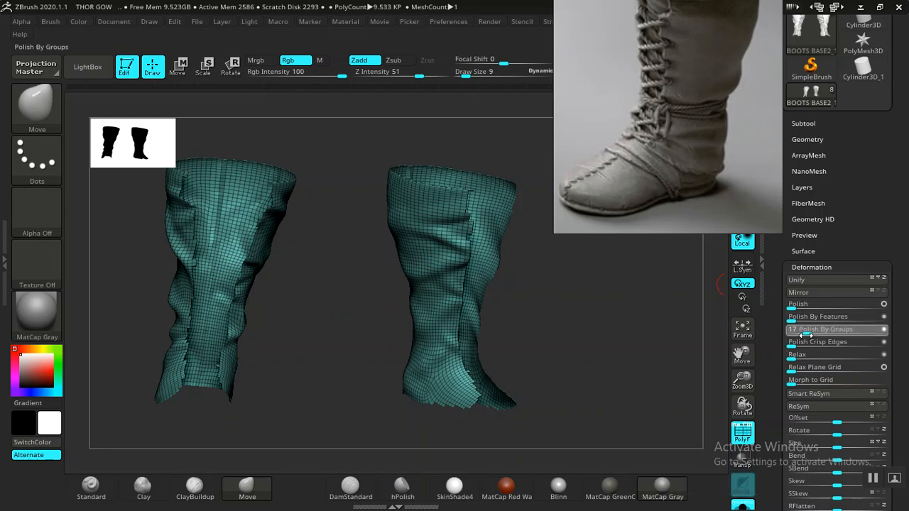
{"action": "left_click", "coordinate": [793, 333]}
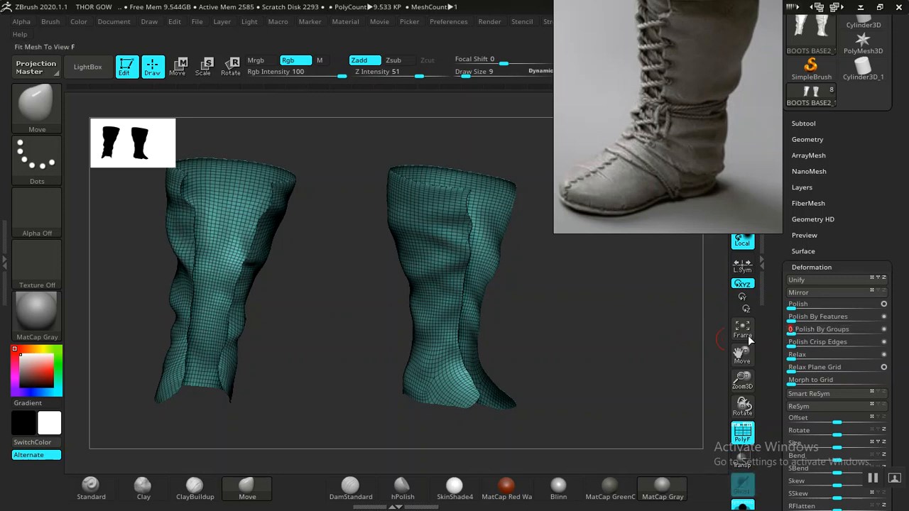
- Reshape the panel's front corners at the cuff with the Move brush on both sides of the opening
{"action": "left_click_drag", "start_coordinate": [599, 347], "coordinate": [383, 291]}
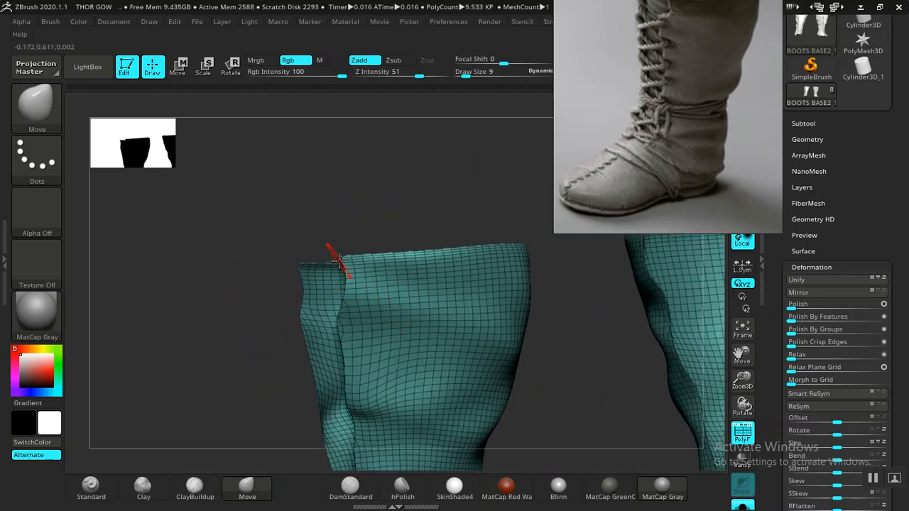
{"action": "left_click_drag", "start_coordinate": [349, 258], "coordinate": [315, 288]}
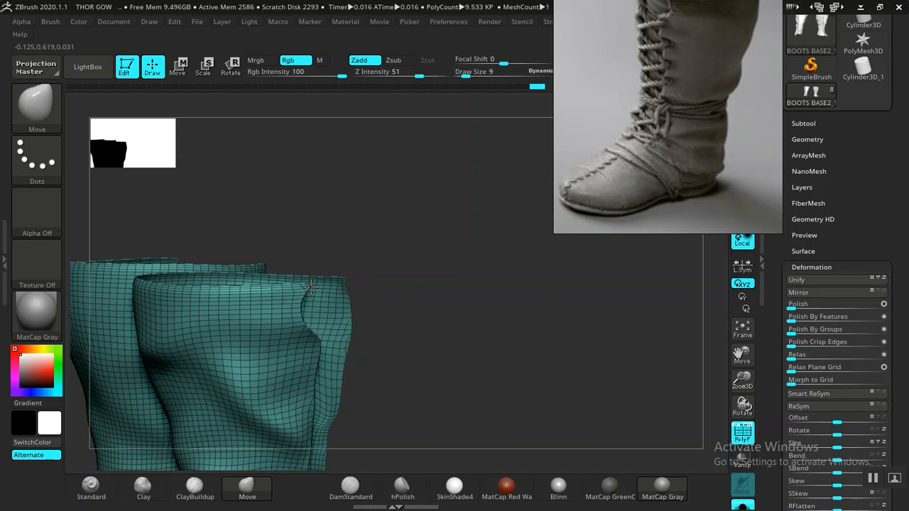
{"action": "left_click_drag", "start_coordinate": [396, 240], "coordinate": [319, 357]}
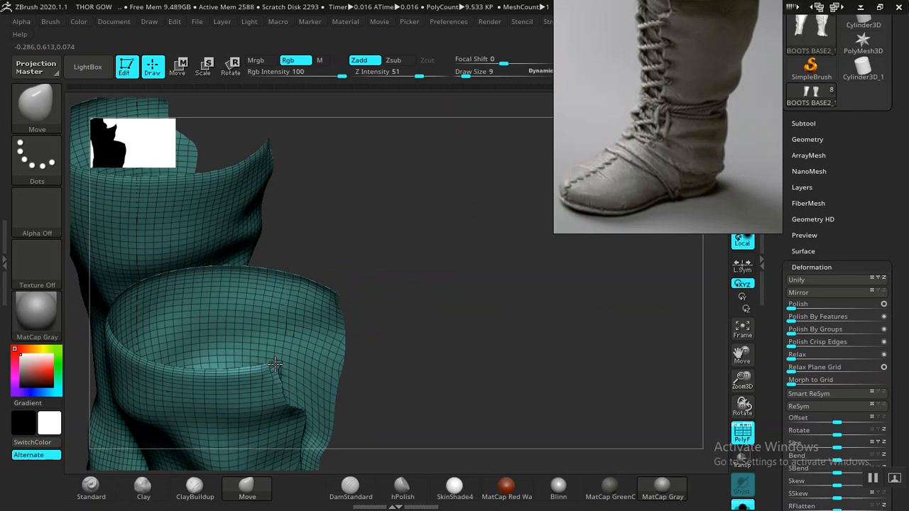
{"action": "left_click_drag", "start_coordinate": [276, 363], "coordinate": [541, 319]}
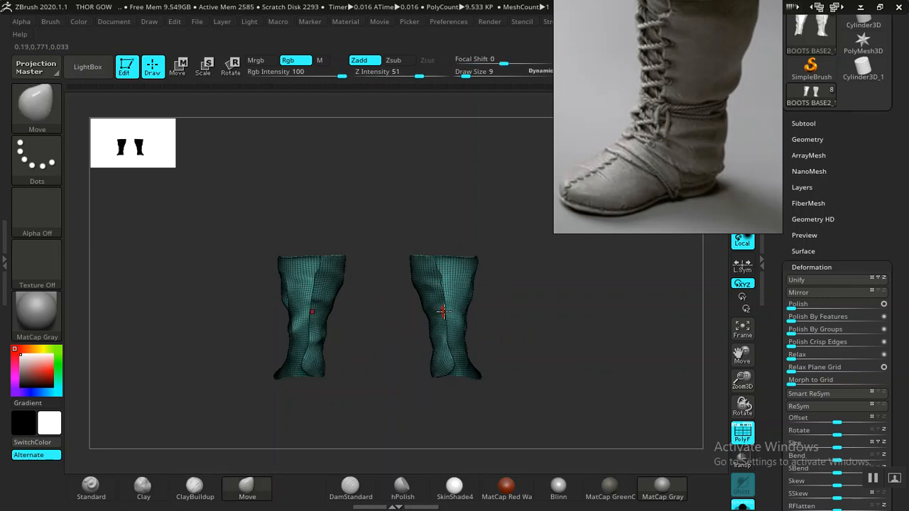
{"action": "scroll", "coordinate": [805, 302], "scroll_direction": "down", "scroll_amount": 10}
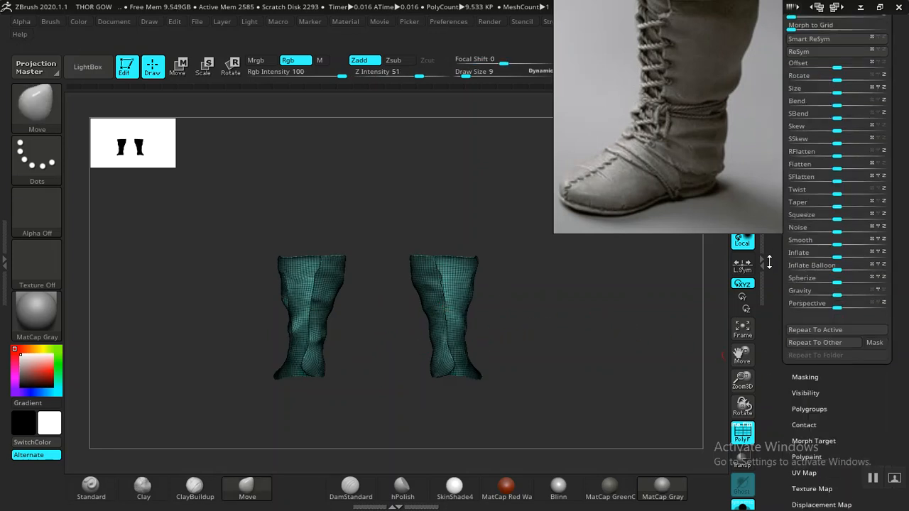
- Split the two shaft panels with Auto Groups, isolate one of them and delete the hidden one
{"action": "left_click", "coordinate": [807, 262]}
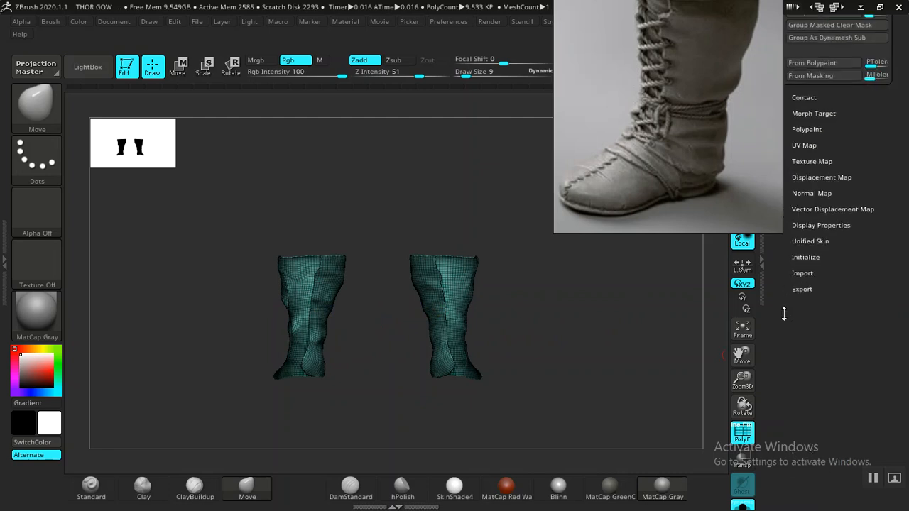
{"action": "left_click", "coordinate": [806, 273]}
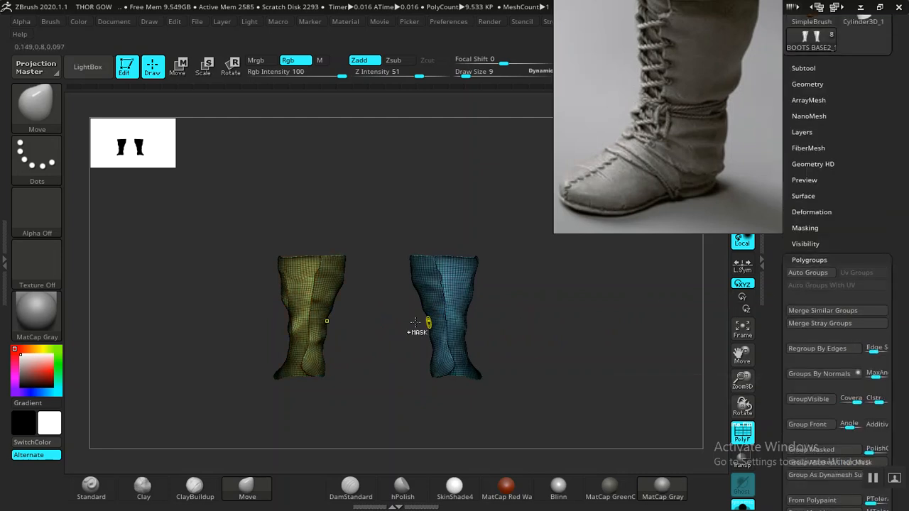
{"action": "left_click", "coordinate": [316, 309], "text": "ctrl+shift"}
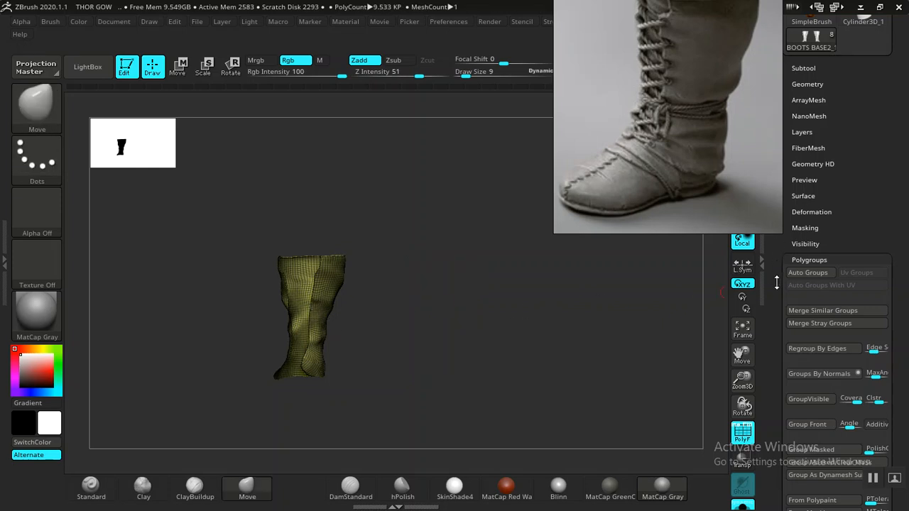
{"action": "left_click_drag", "start_coordinate": [777, 283], "coordinate": [776, 445]}
{"action": "left_click", "coordinate": [809, 247]}
{"action": "left_click_drag", "start_coordinate": [773, 384], "coordinate": [774, 244]}
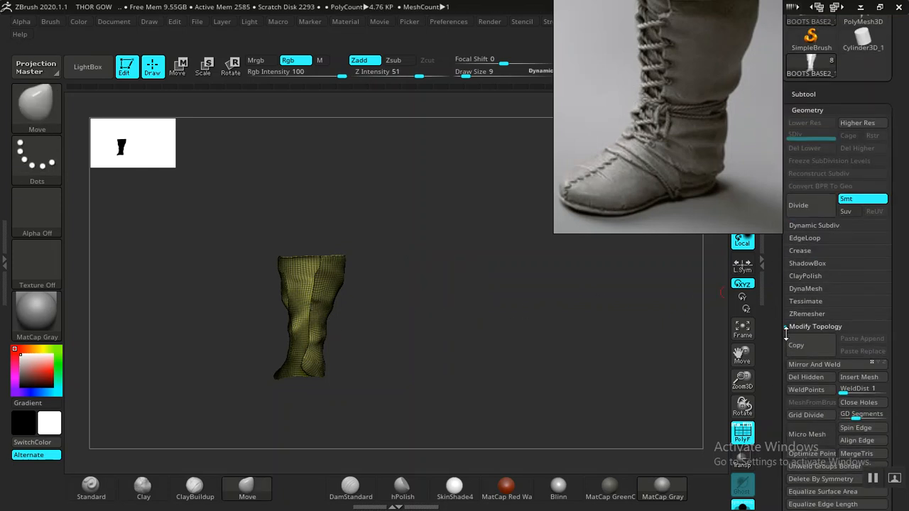
{"action": "left_click_drag", "start_coordinate": [439, 329], "coordinate": [472, 343]}
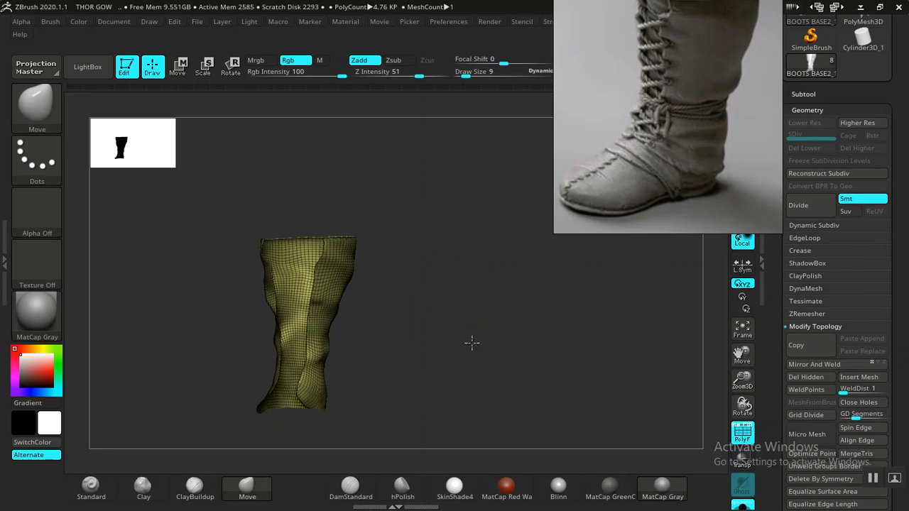
{"action": "left_click", "coordinate": [806, 110]}
- Leave solo mode and examine how the remaining panel sits over the full boot from several angles
{"action": "left_click_drag", "start_coordinate": [473, 324], "coordinate": [496, 332]}
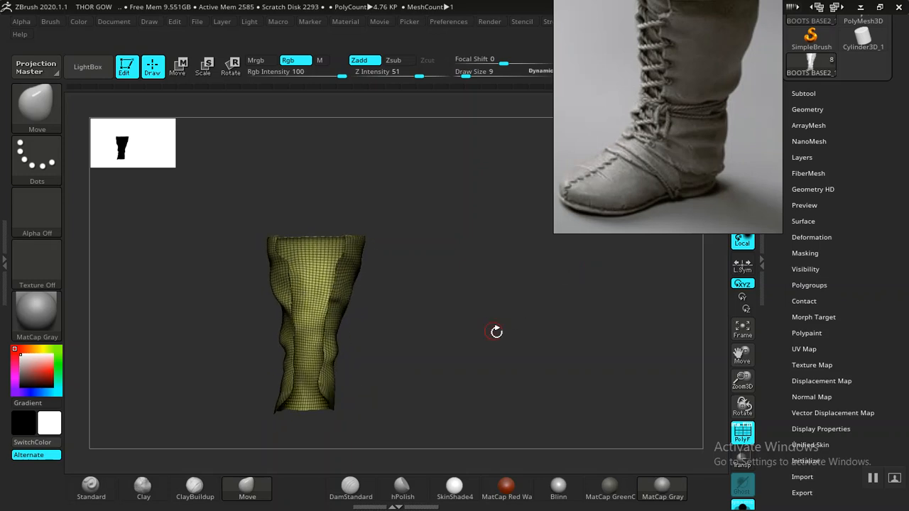
{"action": "left_click_drag", "start_coordinate": [567, 361], "coordinate": [549, 322]}
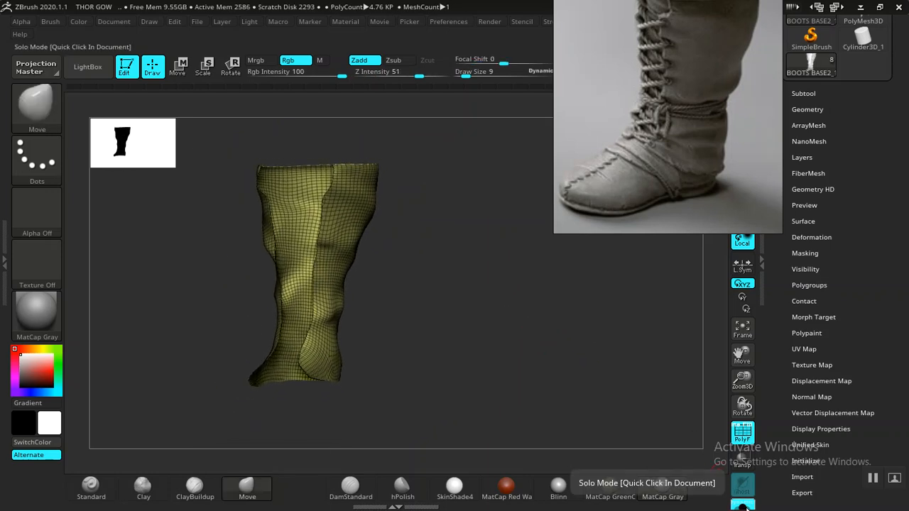
{"action": "left_click", "coordinate": [742, 504]}
{"action": "left_click_drag", "start_coordinate": [460, 329], "coordinate": [436, 346]}
{"action": "key", "text": "r"}
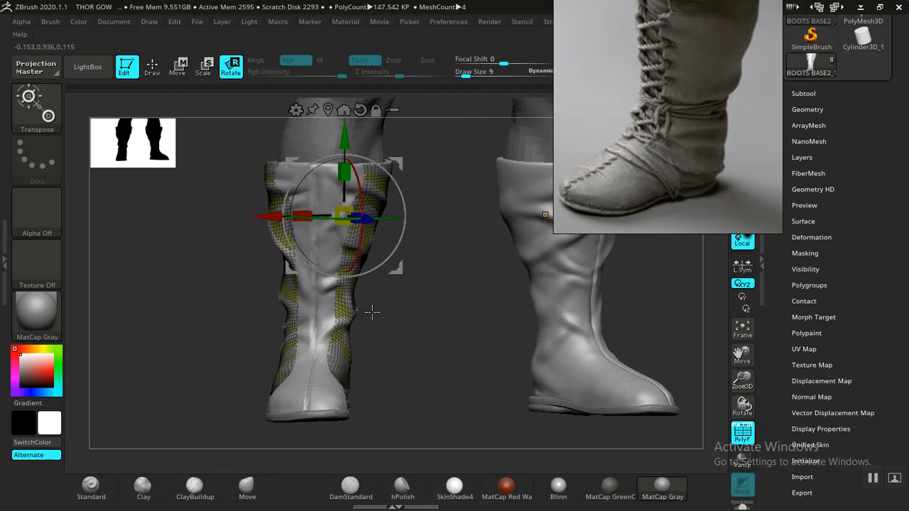
{"action": "left_click_drag", "start_coordinate": [447, 296], "coordinate": [372, 226]}
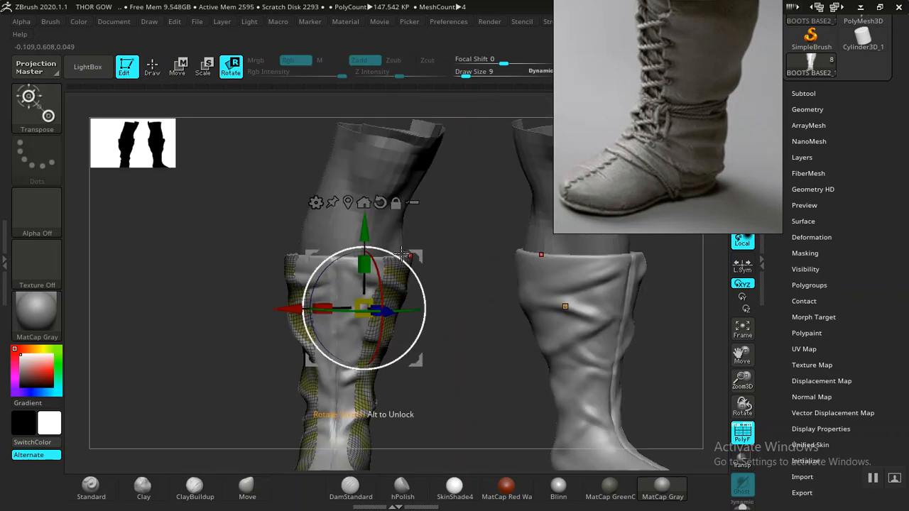
{"action": "left_click", "coordinate": [347, 203]}
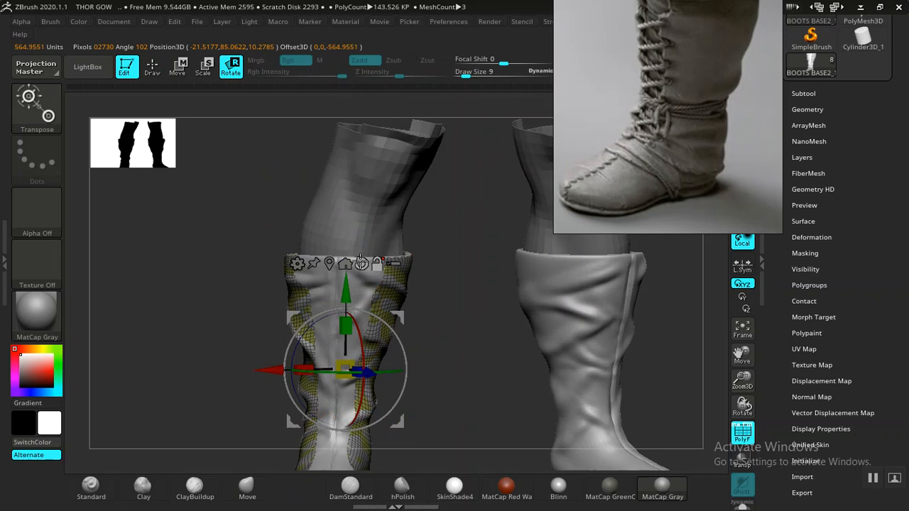
{"action": "left_click_drag", "start_coordinate": [447, 355], "coordinate": [451, 357]}
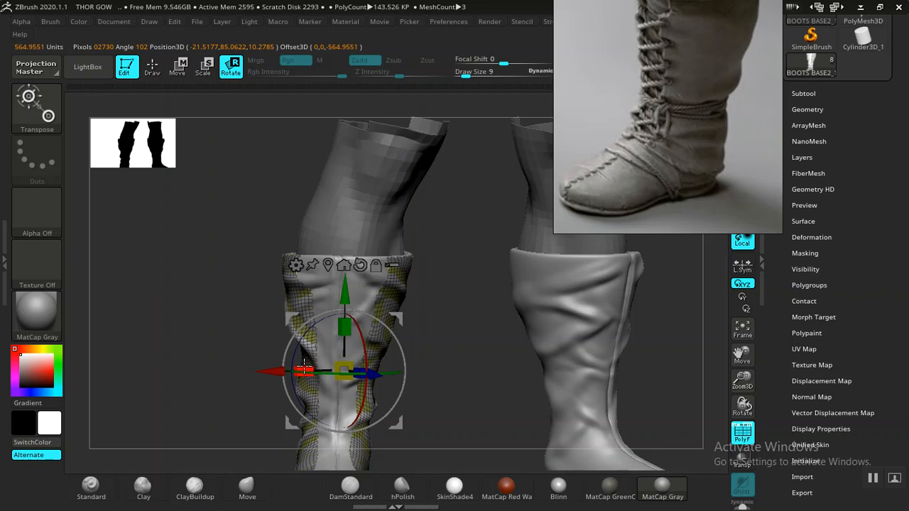
{"action": "left_click_drag", "start_coordinate": [463, 380], "coordinate": [578, 429]}
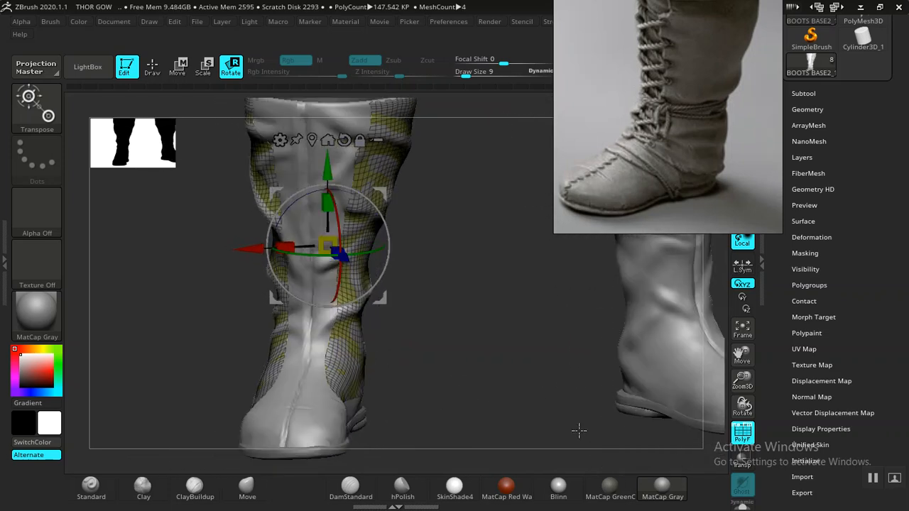
- Solo the single shaft panel and duplicate its BOOTS BASE2_1 subtool
{"action": "left_click", "coordinate": [742, 505]}
{"action": "key", "text": "q"}
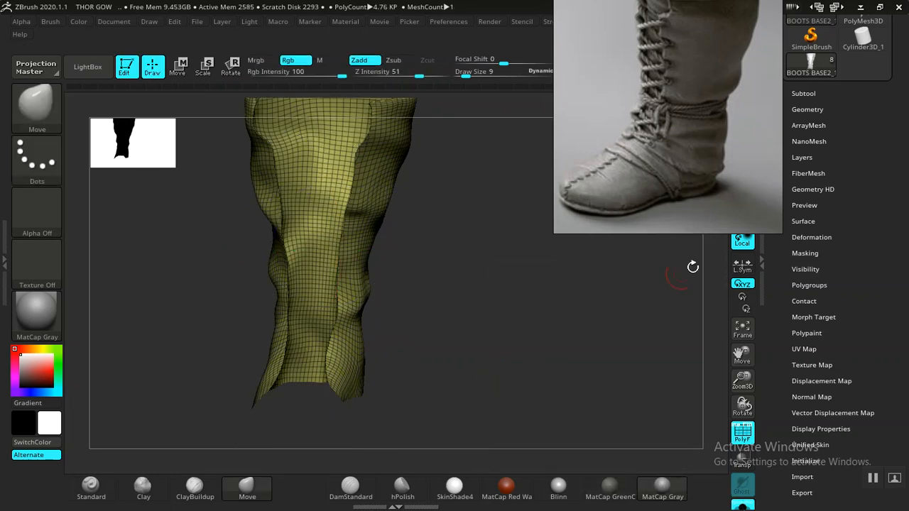
{"action": "scroll", "coordinate": [784, 254], "scroll_direction": "up", "scroll_amount": 5}
{"action": "left_click", "coordinate": [804, 258]}
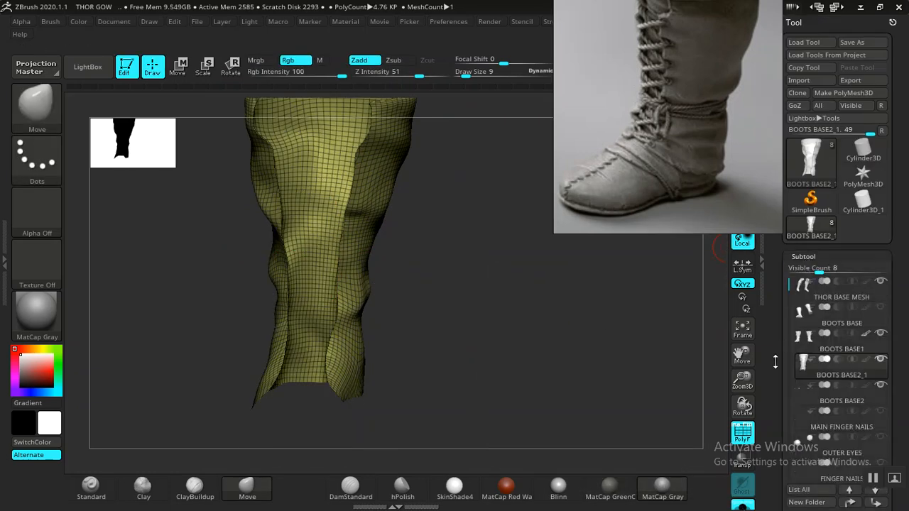
{"action": "scroll", "coordinate": [830, 227], "scroll_direction": "down", "scroll_amount": 3}
{"action": "mouse_move", "coordinate": [830, 216]}
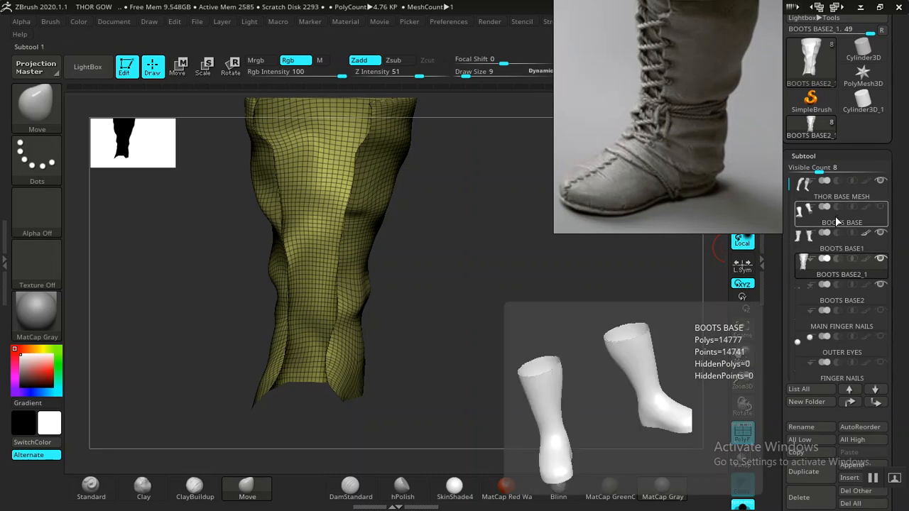
{"action": "mouse_move", "coordinate": [838, 260]}
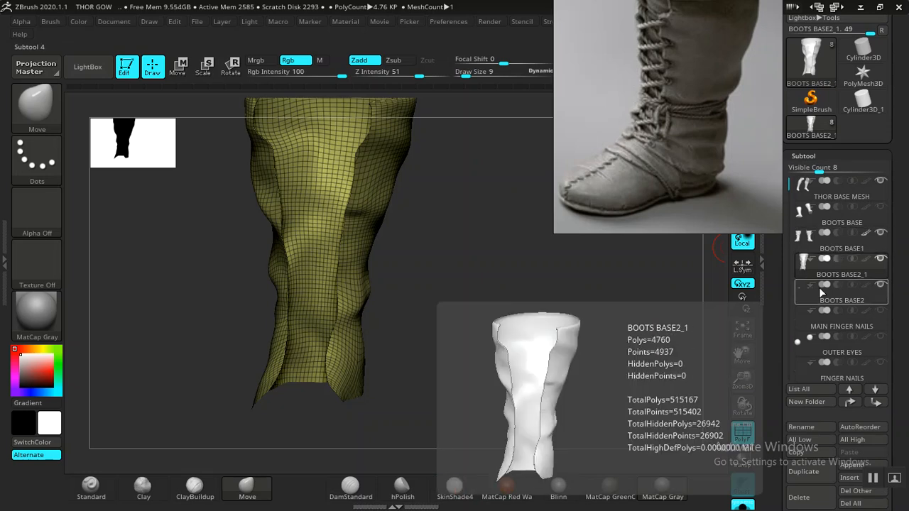
{"action": "left_click", "coordinate": [802, 473]}
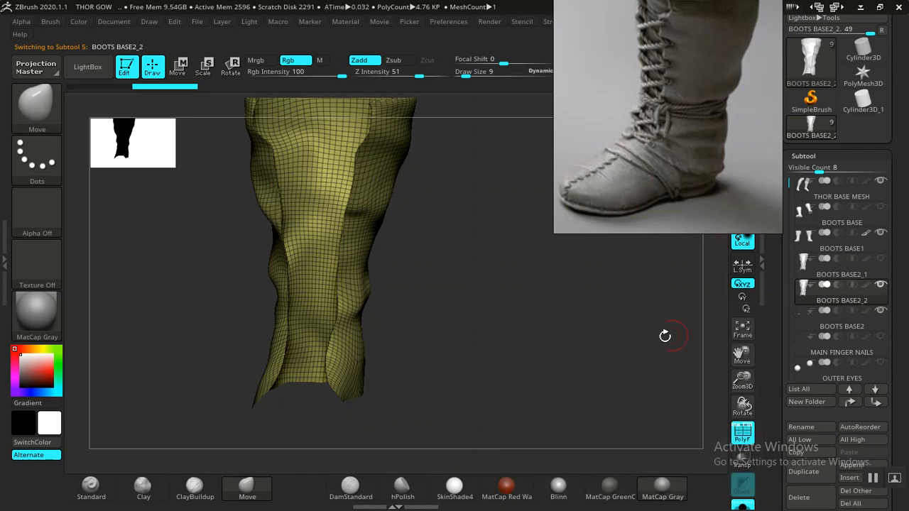
- Set the ZRemesher Target Polygons Count to about 5.47 for the duplicated panel
{"action": "left_click_drag", "start_coordinate": [514, 353], "coordinate": [551, 355]}
{"action": "left_click", "coordinate": [803, 156]}
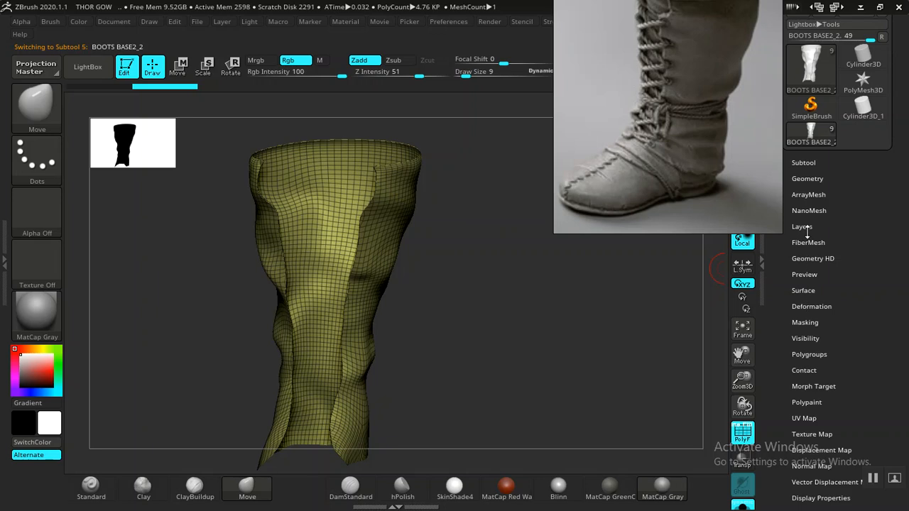
{"action": "left_click", "coordinate": [808, 179]}
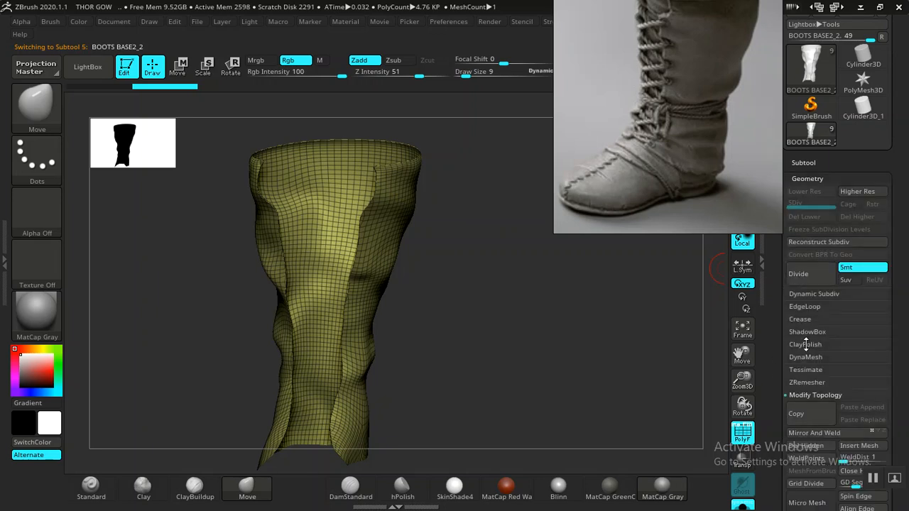
{"action": "left_click", "coordinate": [808, 383]}
{"action": "left_click_drag", "start_coordinate": [593, 382], "coordinate": [613, 341], "text": "alt"}
{"action": "left_click_drag", "start_coordinate": [771, 402], "coordinate": [770, 341]}
{"action": "left_click", "coordinate": [823, 354]}
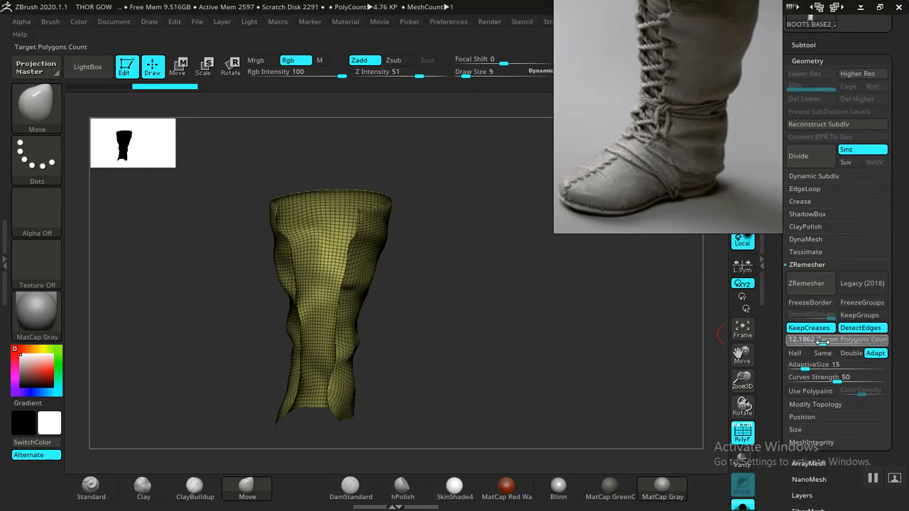
{"action": "left_click_drag", "start_coordinate": [812, 344], "coordinate": [809, 345]}
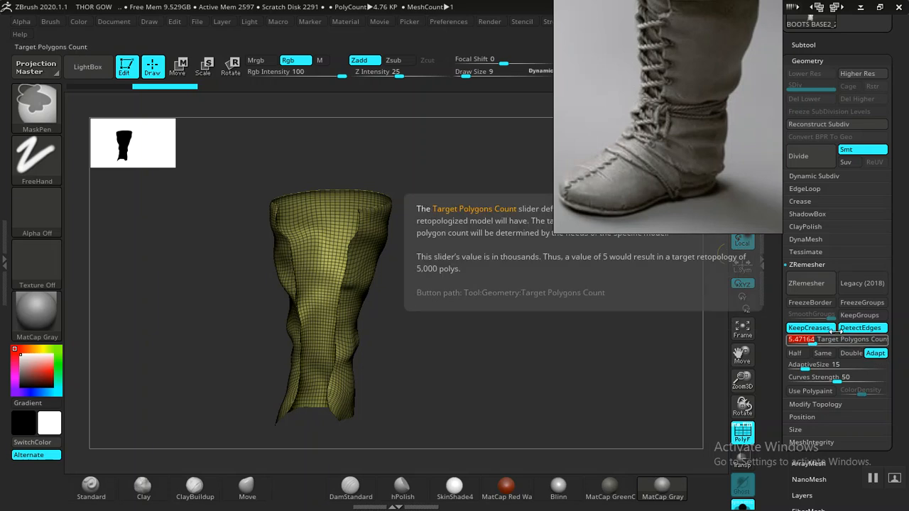
- Turn off ZRemesher's adaptive density and remesh the duplicated panel at the set target count
{"action": "key", "text": "ctrl"}
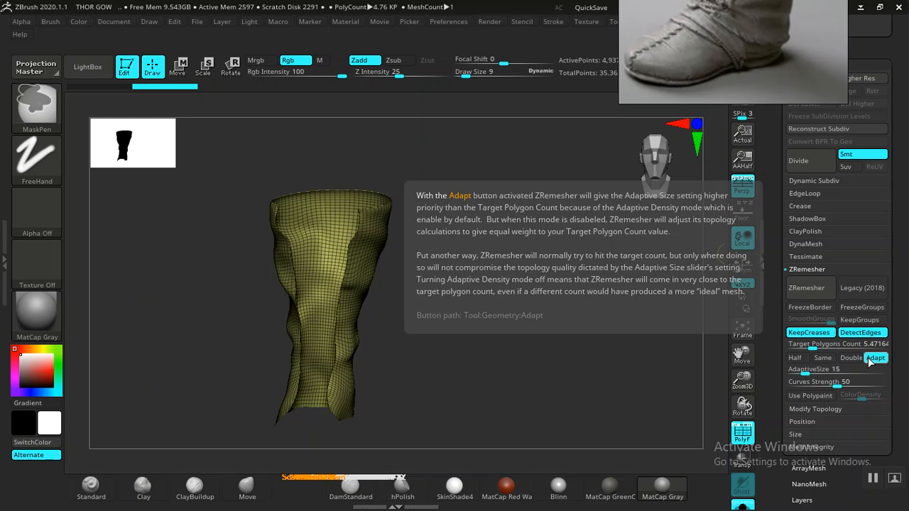
{"action": "key", "text": "ctrl"}
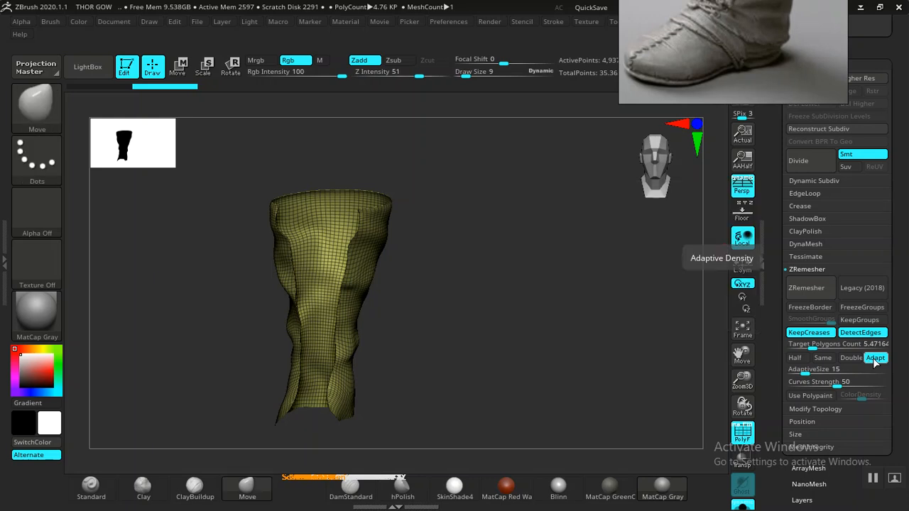
{"action": "left_click", "coordinate": [875, 359]}
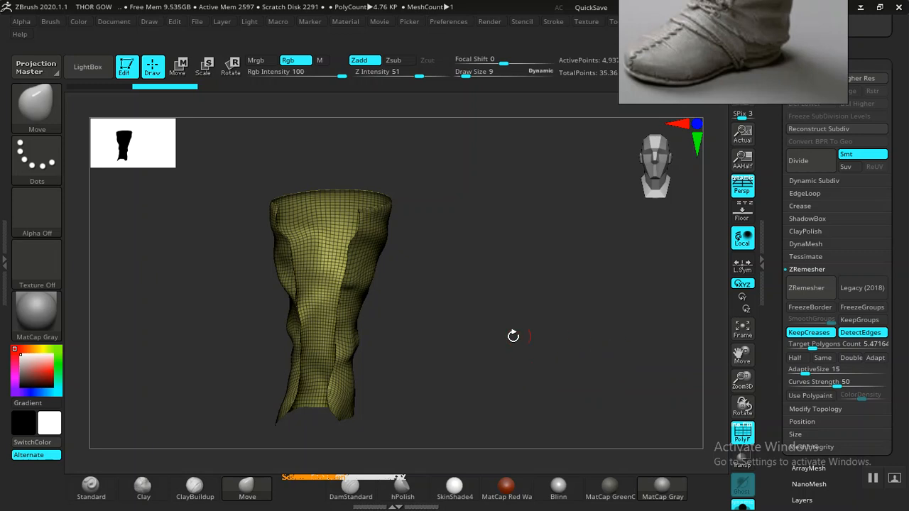
{"action": "left_click_drag", "start_coordinate": [485, 326], "coordinate": [540, 317]}
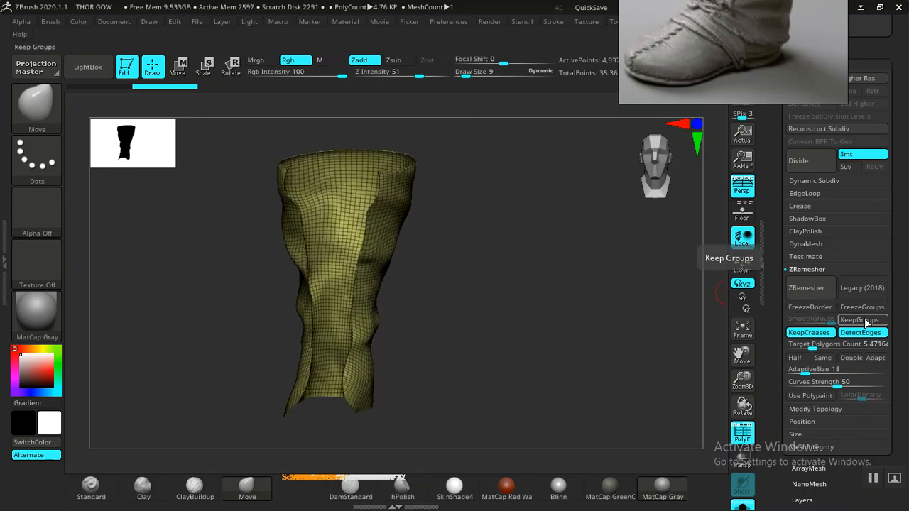
{"action": "left_click", "coordinate": [804, 288]}
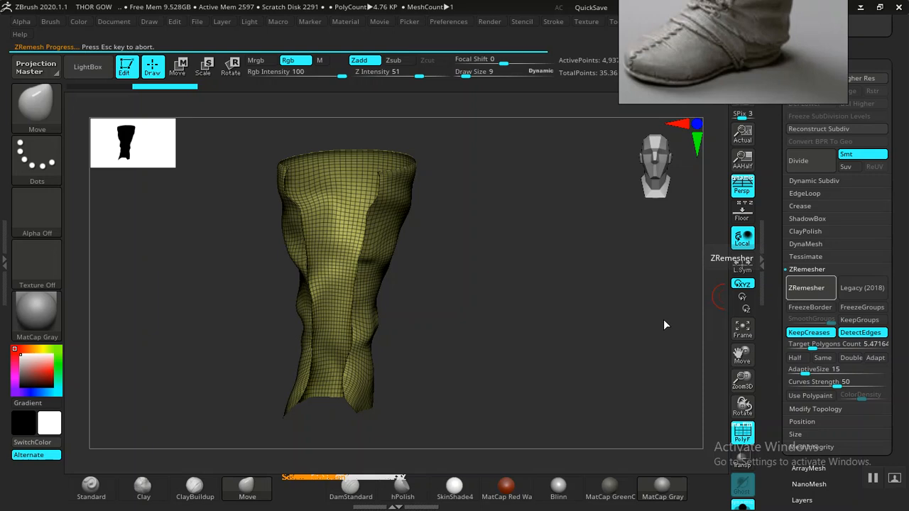
- Switch ZRemesher to Half and remesh the panel repeatedly to reduce it to a coarse, low-polygon grid
{"action": "left_click_drag", "start_coordinate": [507, 354], "coordinate": [666, 328]}
{"action": "left_click", "coordinate": [794, 358]}
{"action": "left_click", "coordinate": [806, 287]}
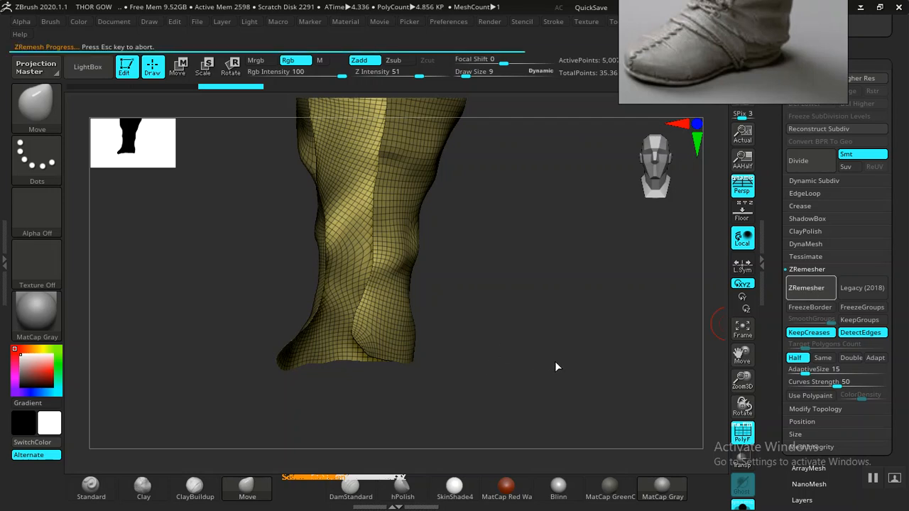
{"action": "left_click", "coordinate": [802, 290]}
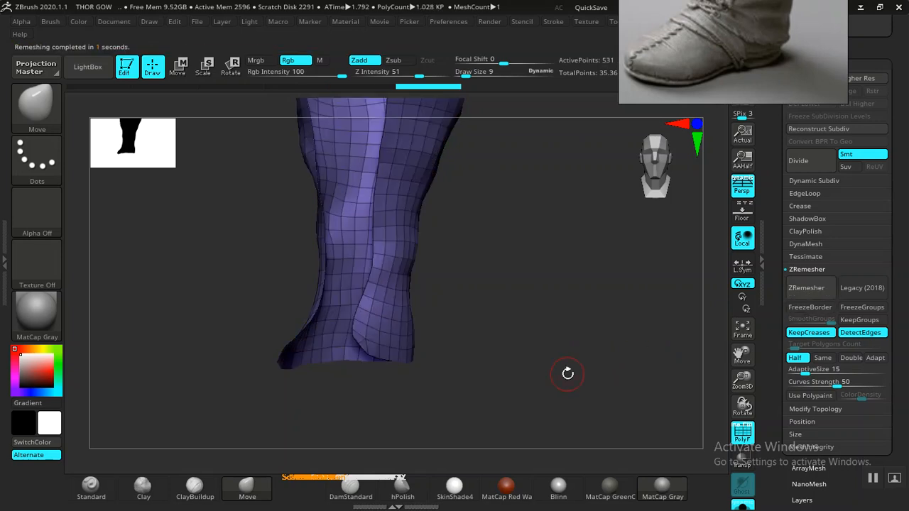
{"action": "left_click_drag", "start_coordinate": [556, 369], "coordinate": [573, 350]}
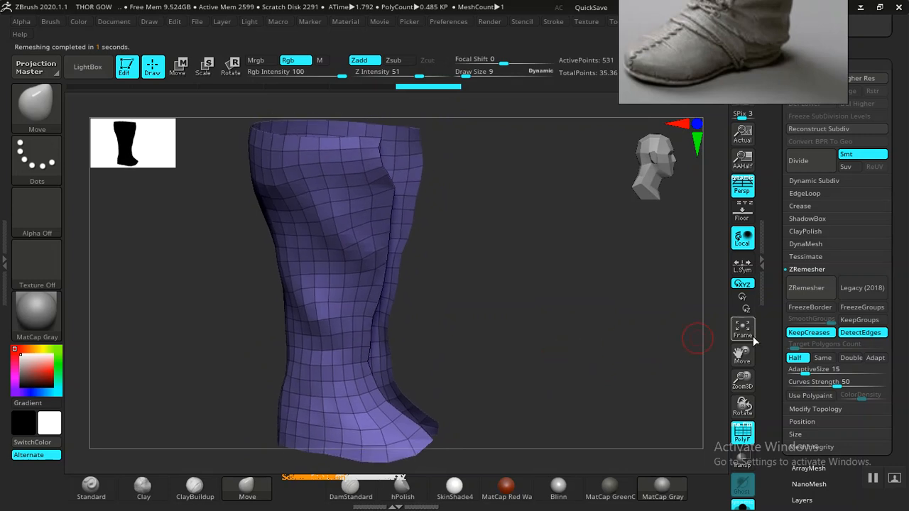
{"action": "left_click", "coordinate": [804, 291]}
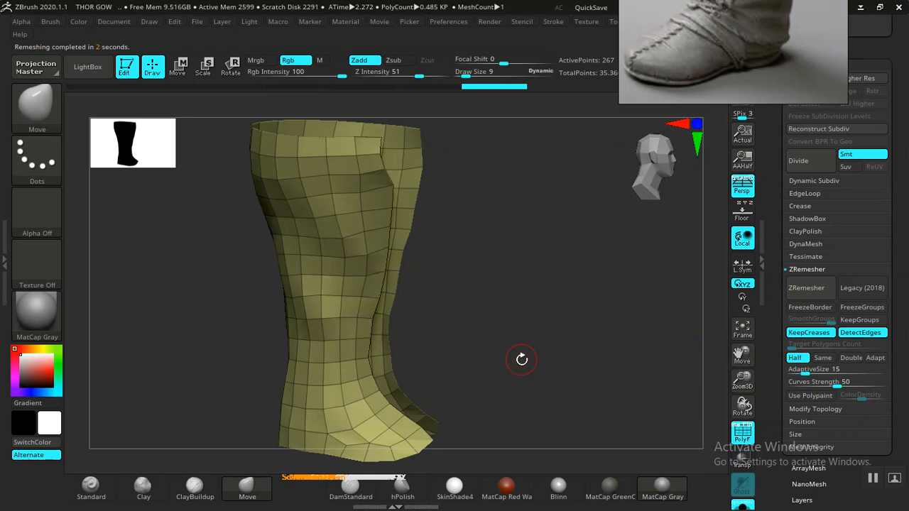
- Move the reference photo clear of the model and switch ZRemesher to the Same polygon count
{"action": "key", "text": "f"}
{"action": "left_click_drag", "start_coordinate": [528, 365], "coordinate": [458, 328]}
{"action": "left_click_drag", "start_coordinate": [677, 69], "coordinate": [770, 66]}
{"action": "left_click_drag", "start_coordinate": [506, 335], "coordinate": [686, 359]}
{"action": "left_click", "coordinate": [821, 358]}
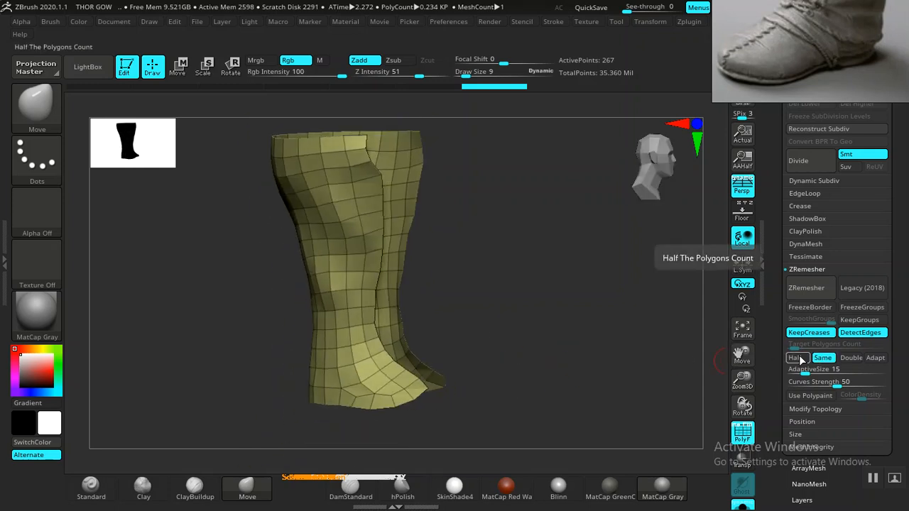
- Try remeshing the low-polygon panel at the Same polygon count, and undo it
{"action": "left_click", "coordinate": [806, 288]}
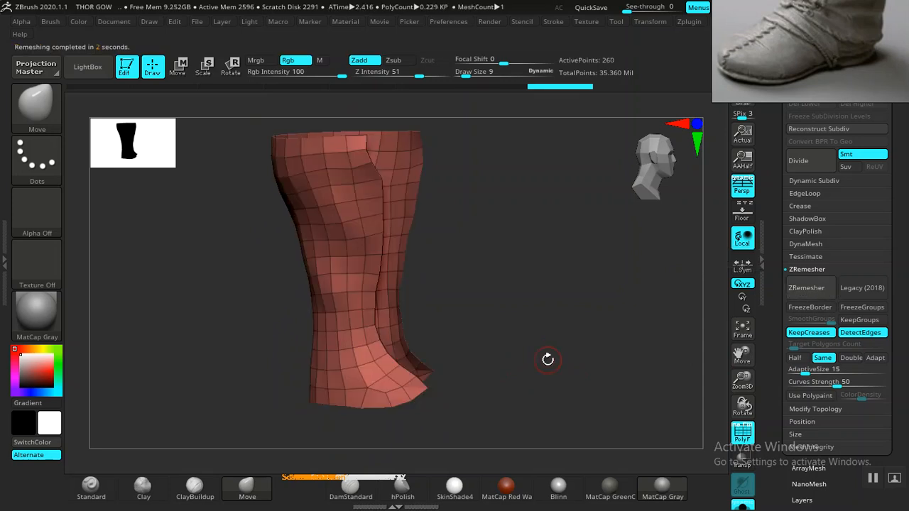
{"action": "mouse_move", "coordinate": [557, 363]}
{"action": "left_mouse_down"}
{"action": "mouse_move", "coordinate": [447, 382]}
{"action": "mouse_move", "coordinate": [566, 367]}
{"action": "mouse_move", "coordinate": [582, 405]}
{"action": "mouse_move", "coordinate": [588, 379]}
{"action": "mouse_move", "coordinate": [541, 361]}
{"action": "left_mouse_up"}
{"action": "key", "text": "ctrl+z"}
- Remesh the low-polygon panel twice at the Same polygon count
{"action": "left_click_drag", "start_coordinate": [542, 361], "coordinate": [708, 349]}
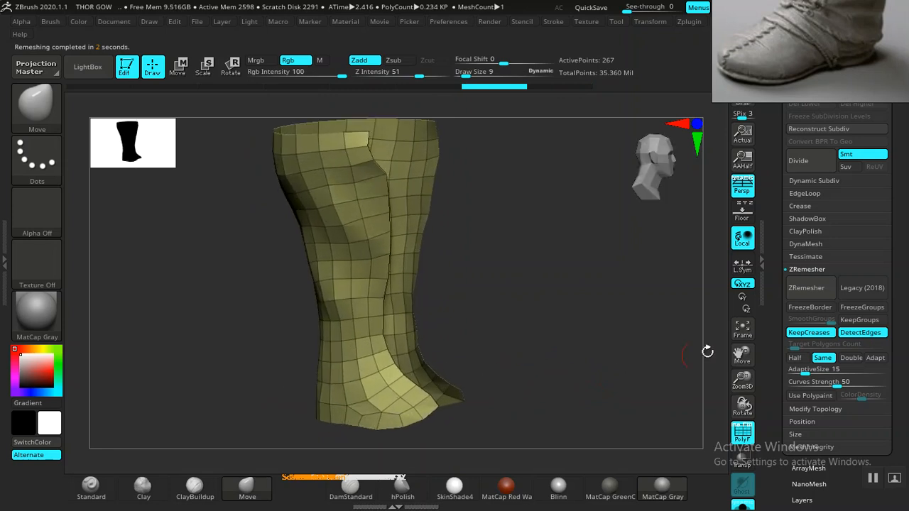
{"action": "left_click", "coordinate": [805, 289]}
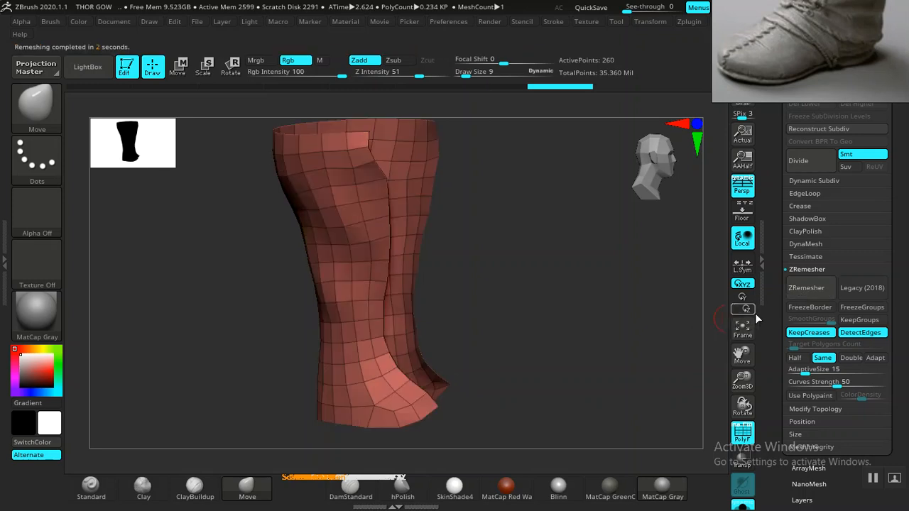
{"action": "left_click", "coordinate": [808, 293]}
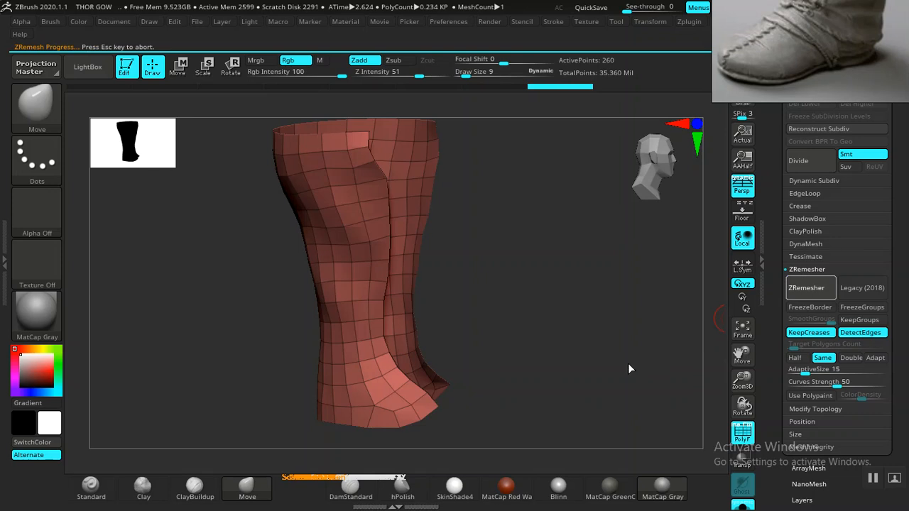
- Examine the remeshed panel's polygon flow from the front, side, back and foot opening, both isolated and against the boot
{"action": "left_click_drag", "start_coordinate": [617, 363], "coordinate": [524, 367]}
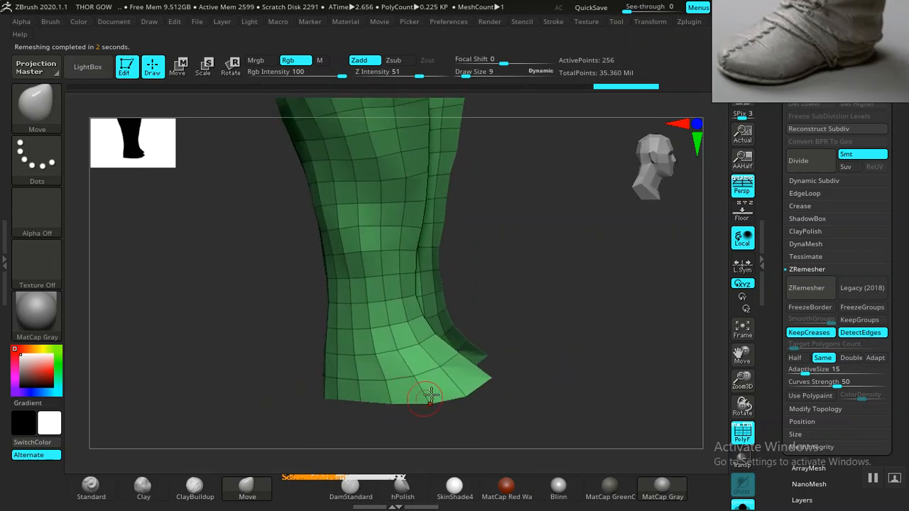
{"action": "mouse_move", "coordinate": [522, 332]}
{"action": "left_mouse_down"}
{"action": "mouse_move", "coordinate": [590, 313]}
{"action": "mouse_move", "coordinate": [426, 371]}
{"action": "left_mouse_up"}
{"action": "mouse_move", "coordinate": [595, 329]}
{"action": "left_mouse_down"}
{"action": "mouse_move", "coordinate": [469, 343]}
{"action": "mouse_move", "coordinate": [575, 342]}
{"action": "mouse_move", "coordinate": [541, 349]}
{"action": "mouse_move", "coordinate": [521, 348]}
{"action": "mouse_move", "coordinate": [547, 338]}
{"action": "mouse_move", "coordinate": [423, 352]}
{"action": "mouse_move", "coordinate": [537, 330]}
{"action": "mouse_move", "coordinate": [532, 322]}
{"action": "mouse_move", "coordinate": [603, 321]}
{"action": "mouse_move", "coordinate": [685, 394]}
{"action": "left_mouse_up"}
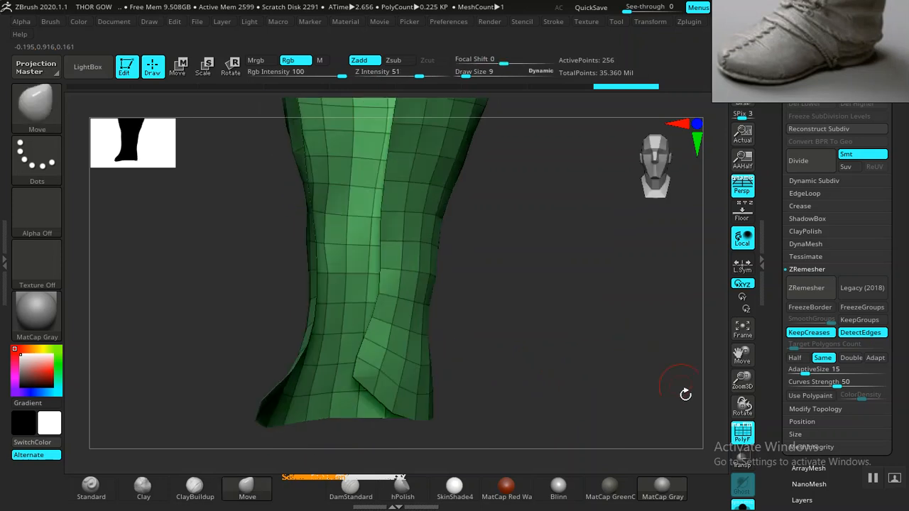
{"action": "left_click", "coordinate": [741, 505]}
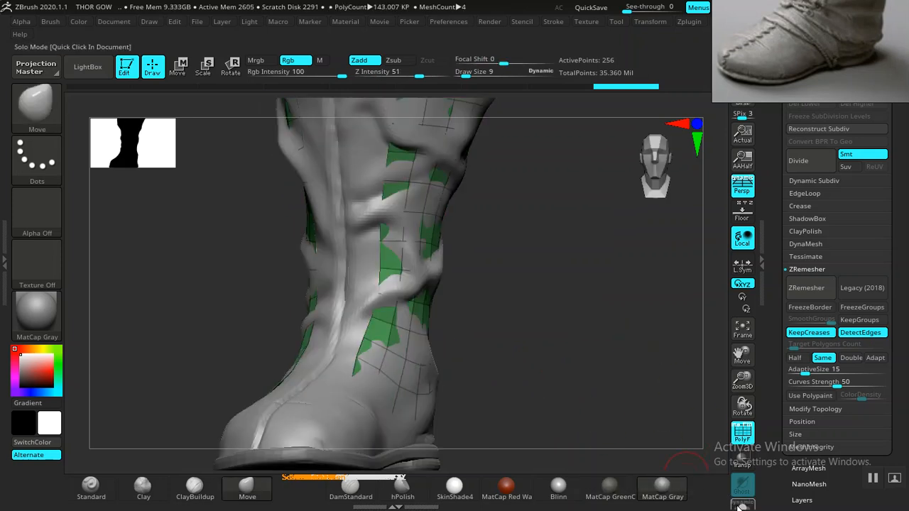
{"action": "left_click", "coordinate": [742, 505]}
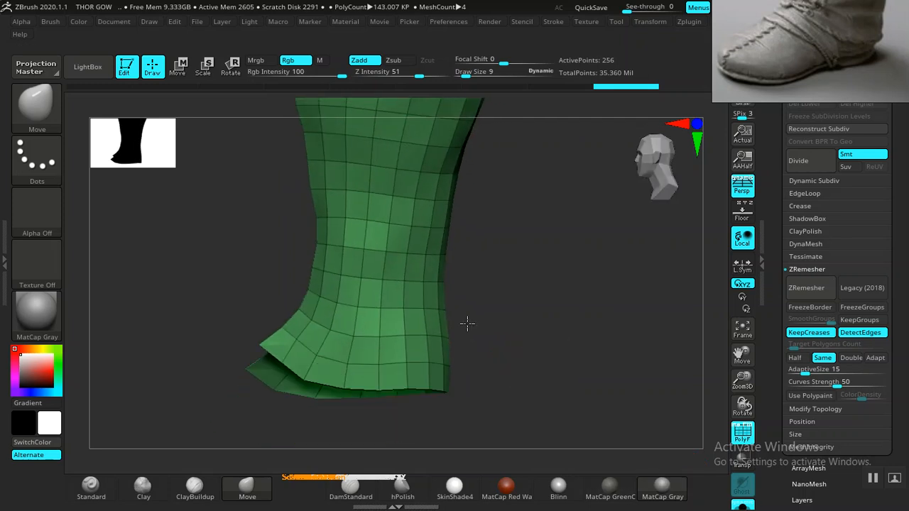
{"action": "left_click_drag", "start_coordinate": [437, 256], "coordinate": [365, 228]}
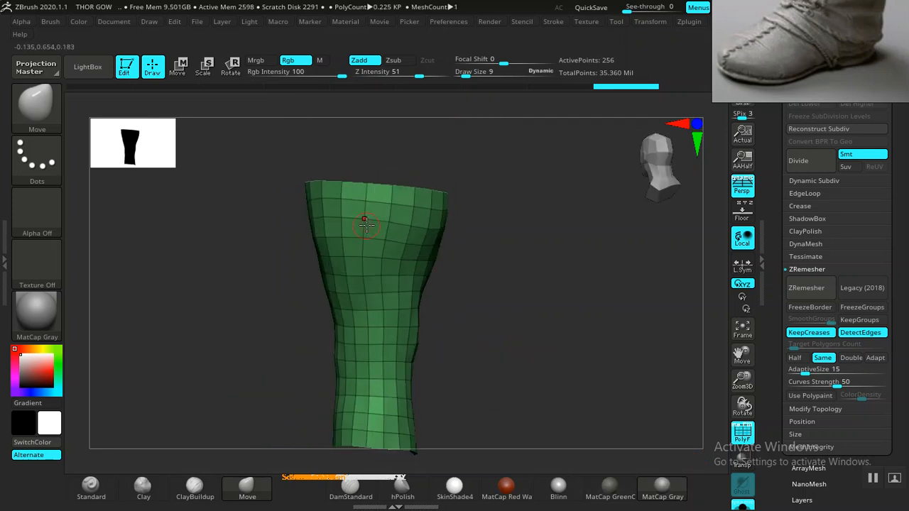
{"action": "left_click_drag", "start_coordinate": [481, 378], "coordinate": [565, 373]}
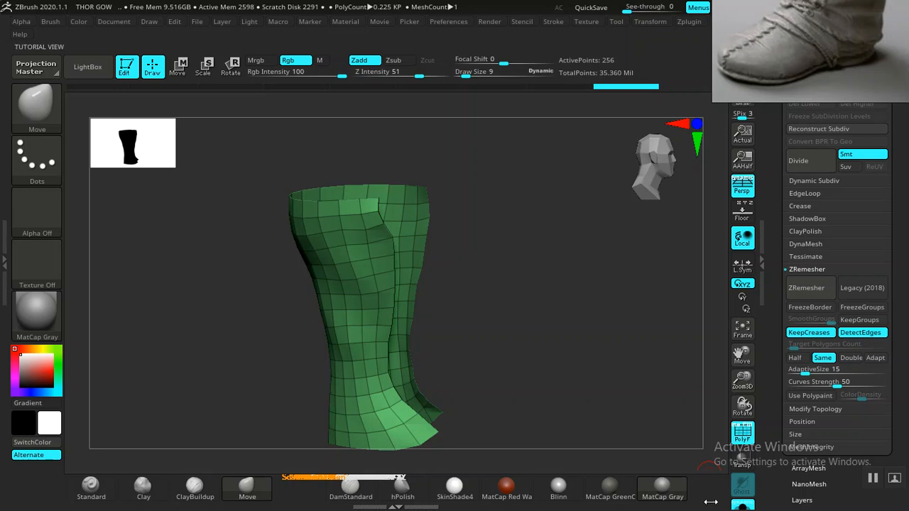
- Show the boots around the panel with transparency on, and reposition the reference photo so the whole boot is visible
{"action": "left_click", "coordinate": [741, 506]}
{"action": "left_click_drag", "start_coordinate": [568, 314], "coordinate": [715, 173]}
{"action": "left_click", "coordinate": [742, 460]}
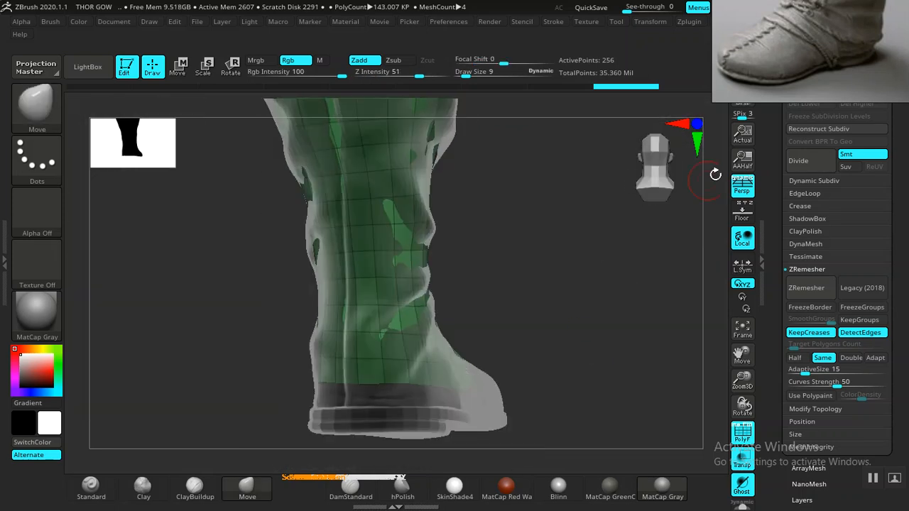
{"action": "left_click_drag", "start_coordinate": [825, 42], "coordinate": [774, 202]}
{"action": "mouse_move", "coordinate": [562, 370]}
{"action": "left_mouse_down"}
{"action": "mouse_move", "coordinate": [442, 386]}
{"action": "mouse_move", "coordinate": [359, 369]}
{"action": "left_mouse_up"}
- Reshape the panel's lower front corner and bottom edge around the ankle with the Move brush at draw size 54
{"action": "left_click_drag", "start_coordinate": [460, 344], "coordinate": [318, 386]}
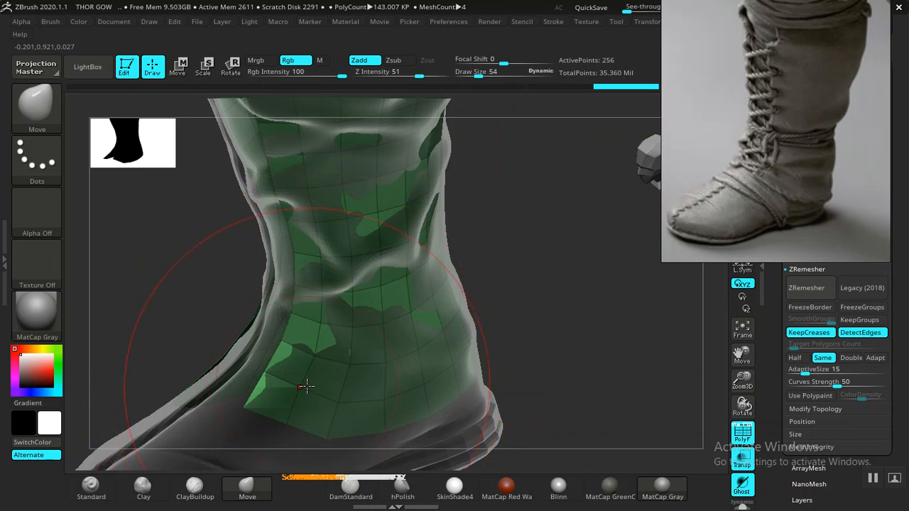
{"action": "left_click_drag", "start_coordinate": [561, 329], "coordinate": [355, 313], "text": "alt"}
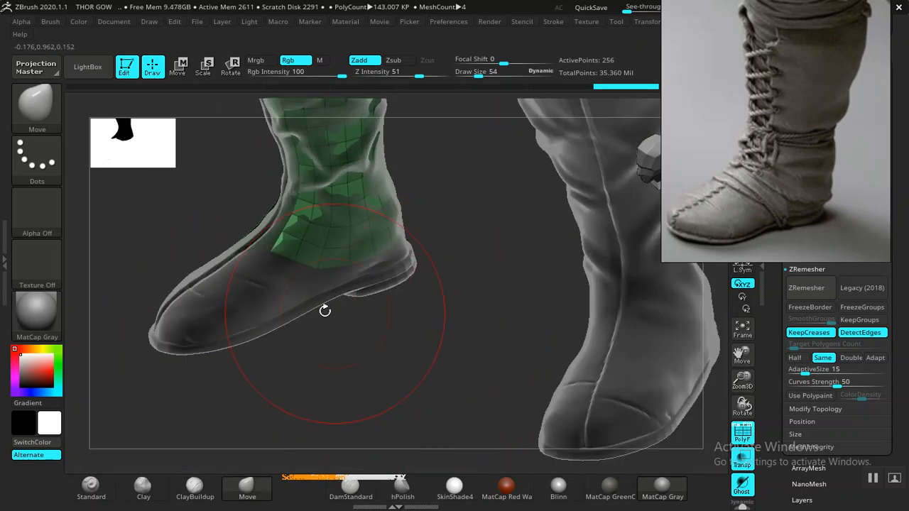
{"action": "left_click_drag", "start_coordinate": [277, 272], "coordinate": [259, 262], "text": "alt"}
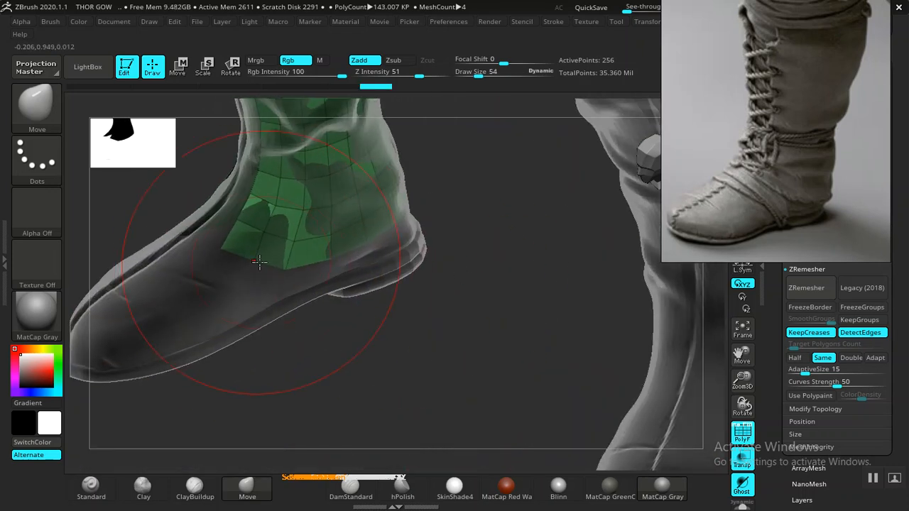
{"action": "left_click_drag", "start_coordinate": [469, 337], "coordinate": [423, 296]}
{"action": "left_click_drag", "start_coordinate": [512, 339], "coordinate": [493, 379]}
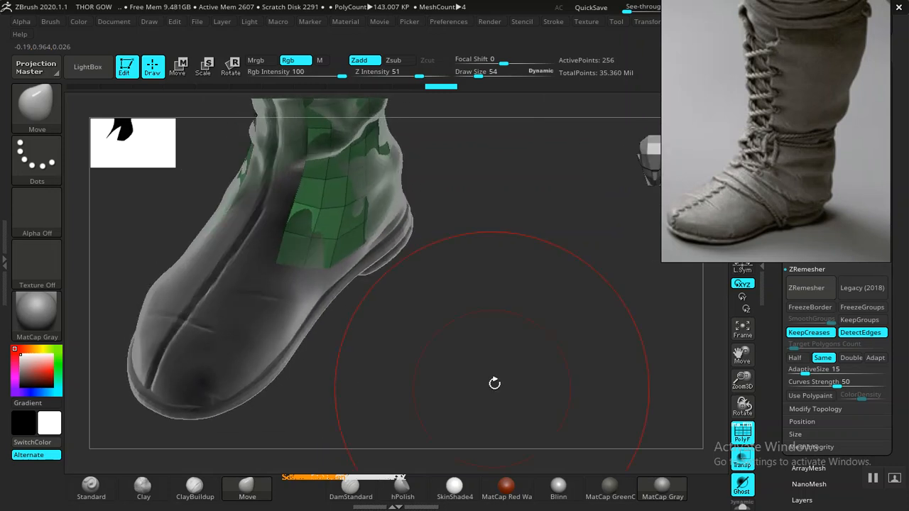
- Turn transparency off and adjust the upper part of the panel to follow the boot shaft with the Move brush
{"action": "left_click", "coordinate": [742, 458]}
{"action": "left_click_drag", "start_coordinate": [457, 331], "coordinate": [433, 288]}
{"action": "left_click_drag", "start_coordinate": [376, 233], "coordinate": [381, 228]}
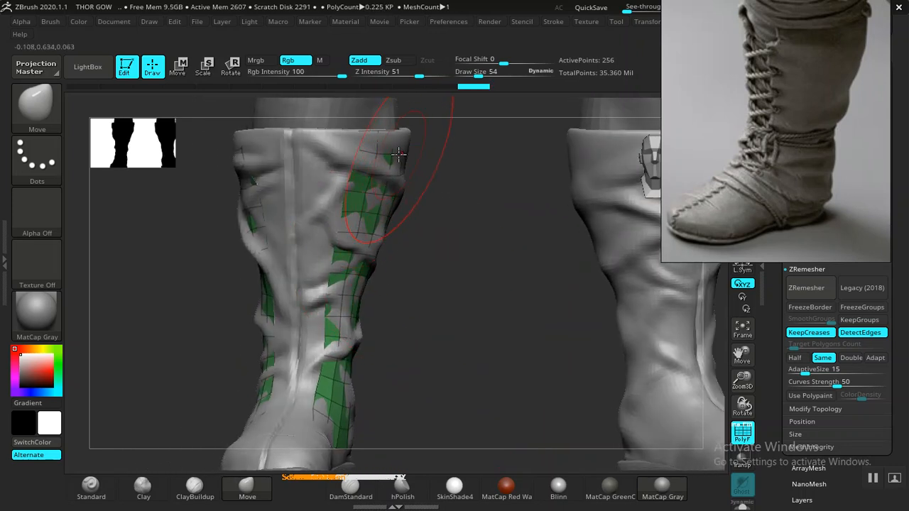
{"action": "left_click_drag", "start_coordinate": [430, 321], "coordinate": [330, 384]}
{"action": "left_click_drag", "start_coordinate": [436, 261], "coordinate": [495, 333]}
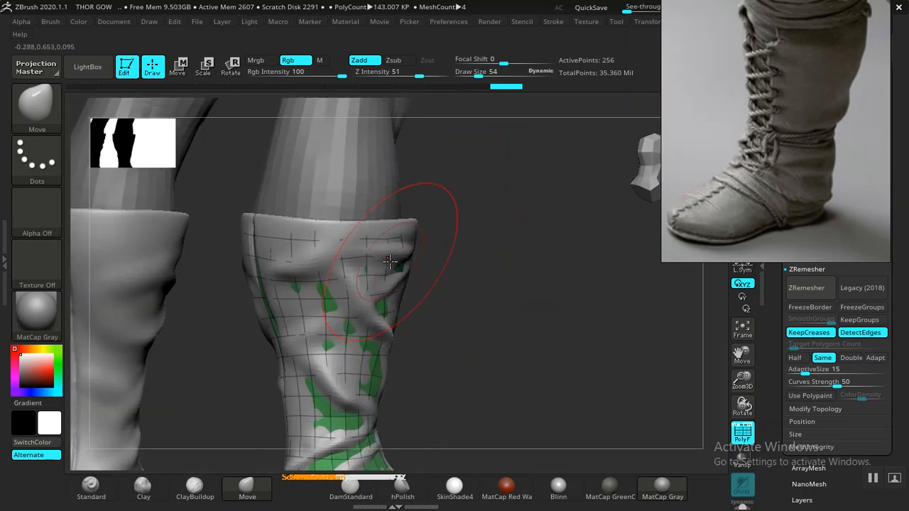
{"action": "left_click_drag", "start_coordinate": [454, 305], "coordinate": [646, 376]}
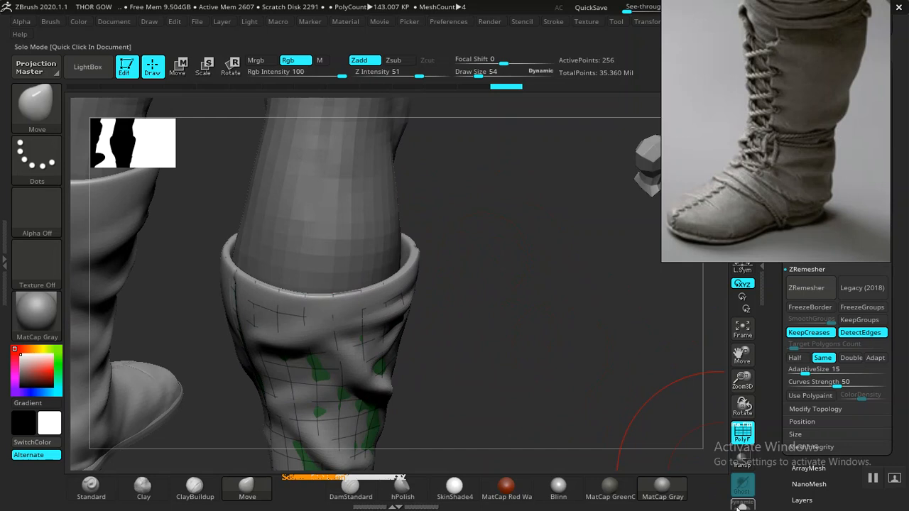
- Turn transparency on, isolate the panel's top rim with a mask, and raise it above the boot cuff
{"action": "left_click", "coordinate": [742, 462]}
{"action": "mouse_move", "coordinate": [528, 379]}
{"action": "left_mouse_down"}
{"action": "mouse_move", "coordinate": [525, 341]}
{"action": "mouse_move", "coordinate": [500, 315]}
{"action": "mouse_move", "coordinate": [549, 269]}
{"action": "mouse_move", "coordinate": [490, 369]}
{"action": "mouse_move", "coordinate": [345, 313]}
{"action": "left_mouse_up"}
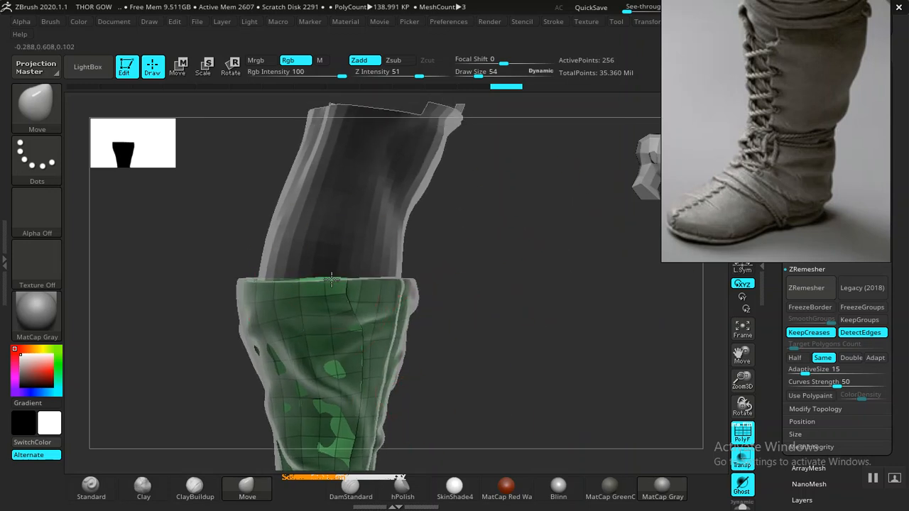
{"action": "left_click_drag", "start_coordinate": [436, 305], "coordinate": [443, 312]}
{"action": "left_click_drag", "start_coordinate": [547, 315], "coordinate": [342, 310]}
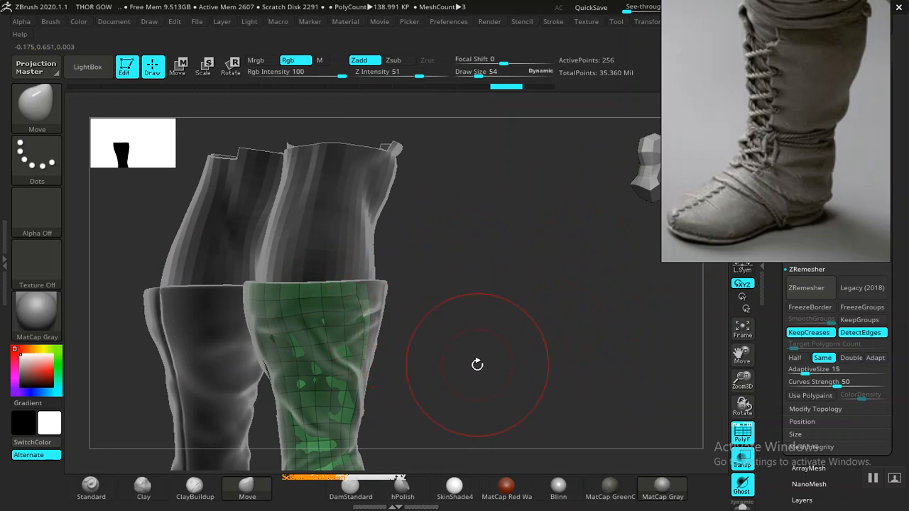
{"action": "mouse_move", "coordinate": [206, 212]}
{"action": "left_mouse_down", "text": "ctrl"}
{"action": "mouse_move", "coordinate": [296, 370]}
{"action": "mouse_move", "coordinate": [435, 371]}
{"action": "left_mouse_up", "text": "ctrl"}
{"action": "key", "text": "w"}
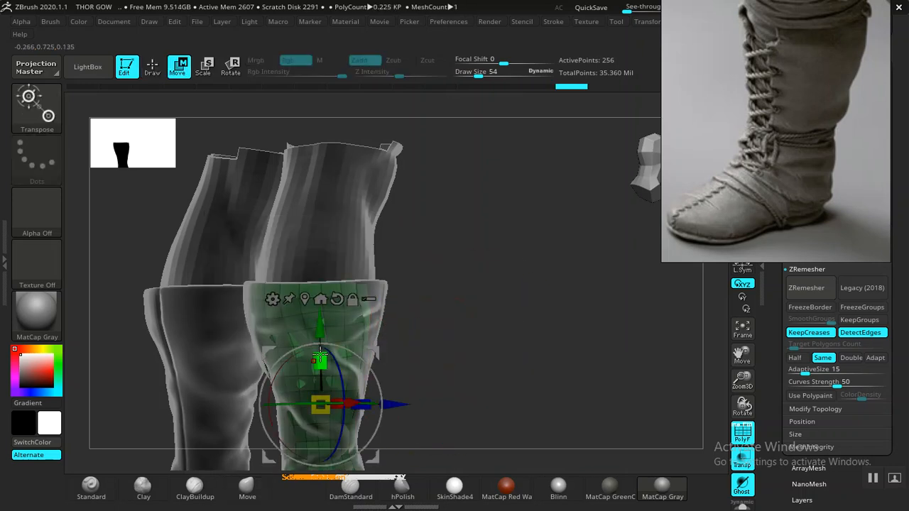
{"action": "mouse_move", "coordinate": [492, 302]}
{"action": "left_mouse_down"}
{"action": "mouse_move", "coordinate": [466, 367]}
{"action": "mouse_move", "coordinate": [479, 369]}
{"action": "mouse_move", "coordinate": [497, 306]}
{"action": "mouse_move", "coordinate": [511, 329]}
{"action": "mouse_move", "coordinate": [483, 333]}
{"action": "mouse_move", "coordinate": [426, 301]}
{"action": "mouse_move", "coordinate": [456, 331]}
{"action": "mouse_move", "coordinate": [282, 294]}
{"action": "left_mouse_up"}
{"action": "key", "text": "q"}
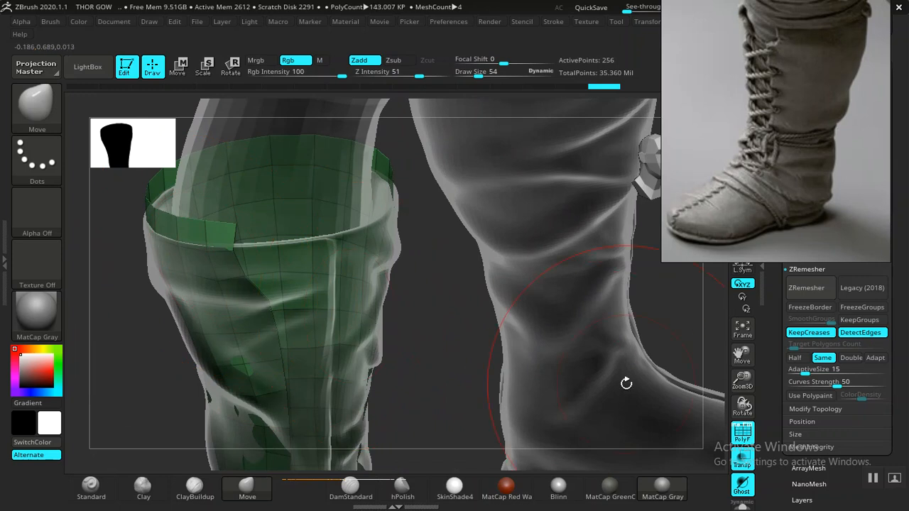
- Turn transparency off and pull the panel's upper rim outward so it sits over the boot cuff
{"action": "left_click", "coordinate": [742, 463]}
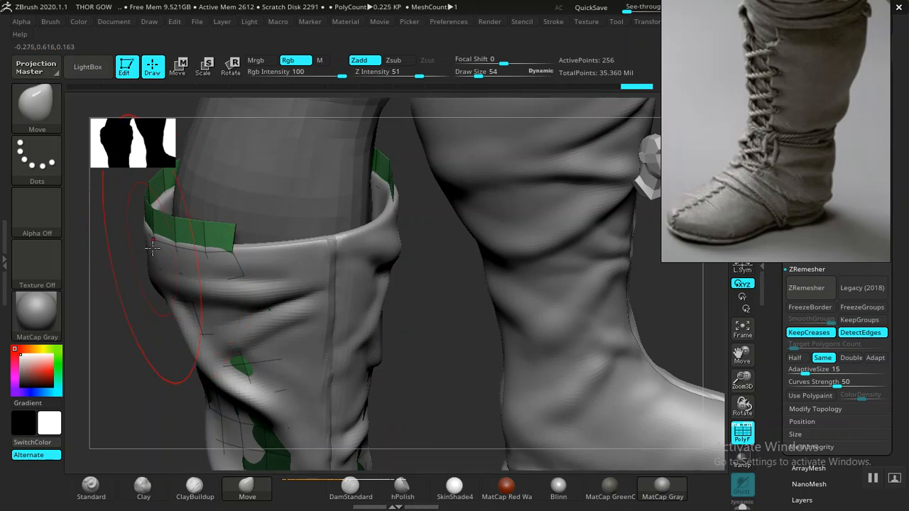
{"action": "mouse_move", "coordinate": [133, 299]}
{"action": "left_mouse_down"}
{"action": "mouse_move", "coordinate": [409, 266]}
{"action": "mouse_move", "coordinate": [459, 274]}
{"action": "mouse_move", "coordinate": [342, 270]}
{"action": "left_mouse_up"}
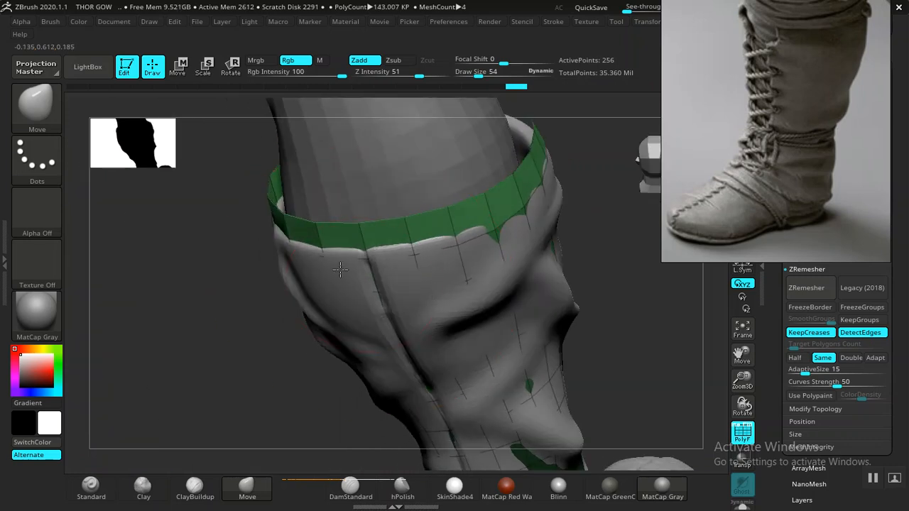
{"action": "left_click_drag", "start_coordinate": [413, 269], "coordinate": [426, 275]}
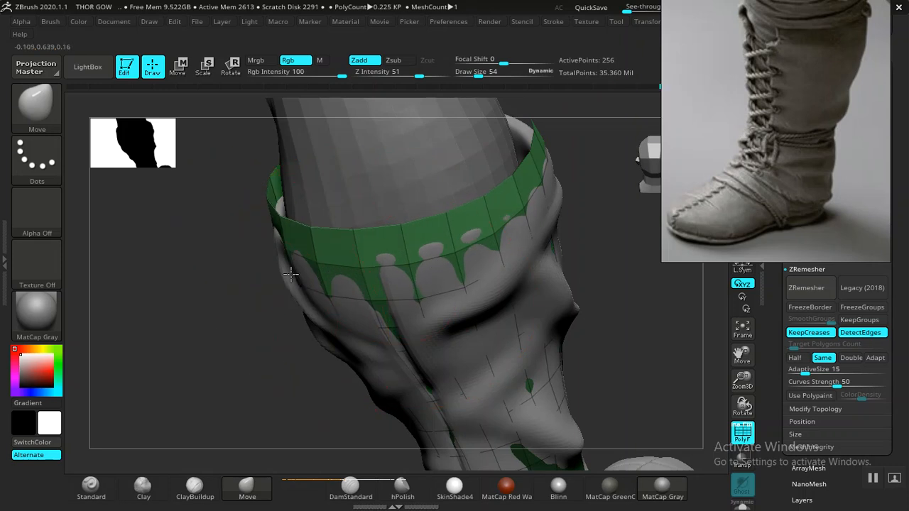
{"action": "left_click_drag", "start_coordinate": [206, 325], "coordinate": [236, 252]}
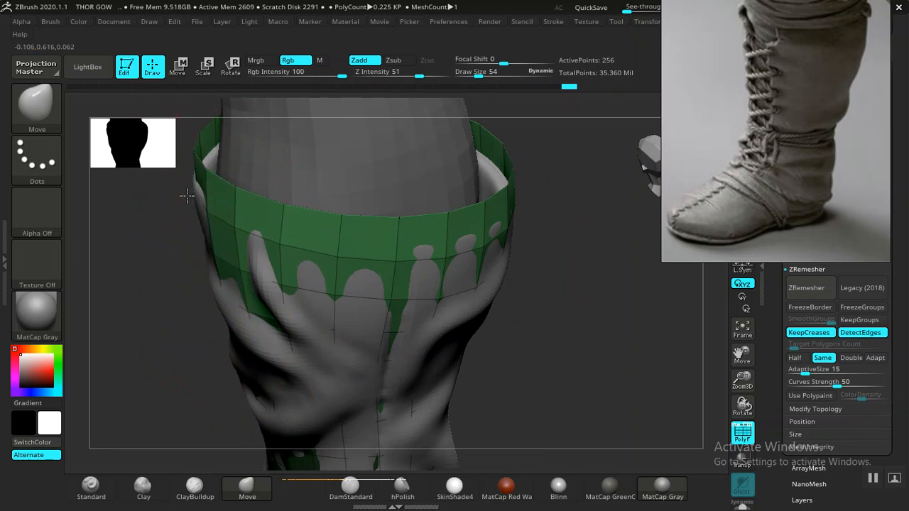
{"action": "left_click_drag", "start_coordinate": [186, 189], "coordinate": [206, 202]}
{"action": "mouse_move", "coordinate": [608, 317]}
{"action": "left_mouse_down"}
{"action": "mouse_move", "coordinate": [697, 313]}
{"action": "mouse_move", "coordinate": [306, 315]}
{"action": "left_mouse_up"}
{"action": "mouse_move", "coordinate": [233, 282]}
{"action": "left_mouse_down"}
{"action": "mouse_move", "coordinate": [260, 365]}
{"action": "mouse_move", "coordinate": [244, 345]}
{"action": "mouse_move", "coordinate": [353, 341]}
{"action": "mouse_move", "coordinate": [370, 322]}
{"action": "mouse_move", "coordinate": [377, 359]}
{"action": "mouse_move", "coordinate": [290, 255]}
{"action": "left_mouse_up"}
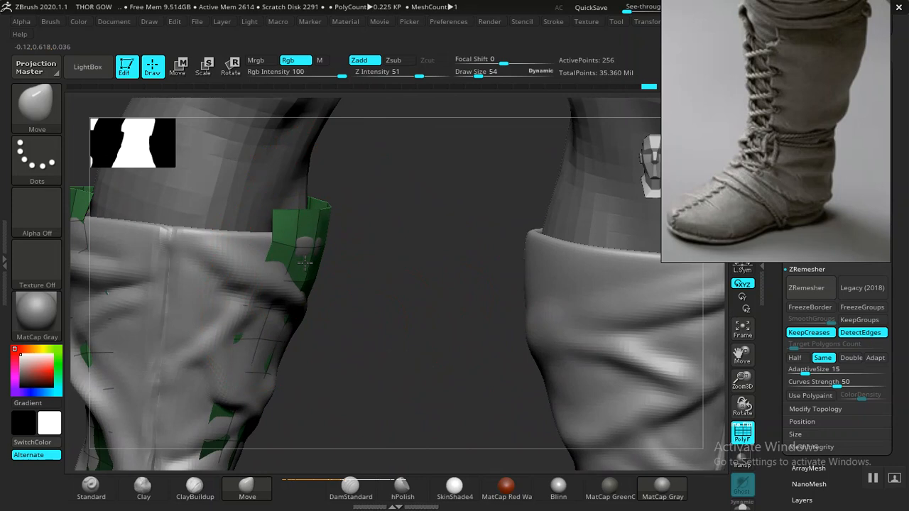
{"action": "left_click_drag", "start_coordinate": [316, 308], "coordinate": [319, 293], "text": "alt"}
{"action": "left_click_drag", "start_coordinate": [562, 270], "coordinate": [433, 290], "text": "shift"}
{"action": "left_click_drag", "start_coordinate": [347, 306], "coordinate": [395, 304]}
{"action": "left_click_drag", "start_coordinate": [394, 305], "coordinate": [409, 348]}
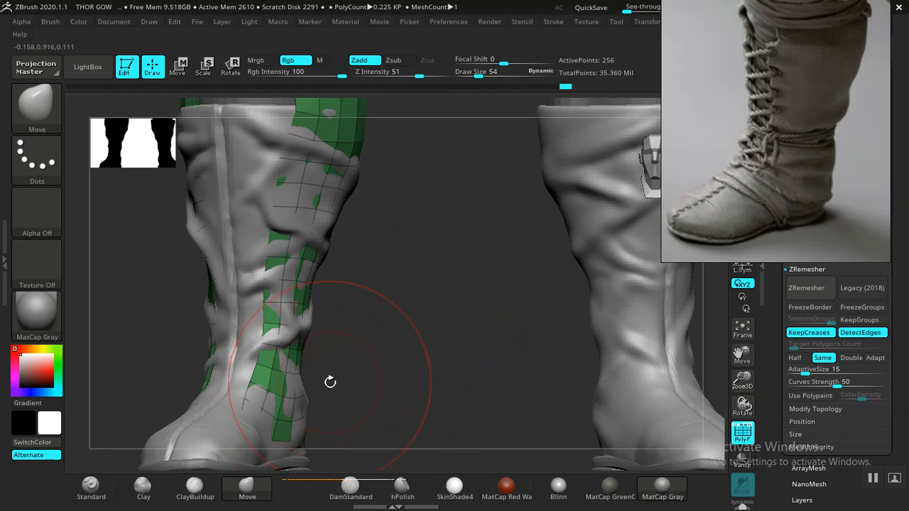
- Give the panel thickness with the ZModeler brush, using the Extrude polygon action with the All Polygons target
{"action": "key", "text": "b"}
{"action": "key", "text": "z"}
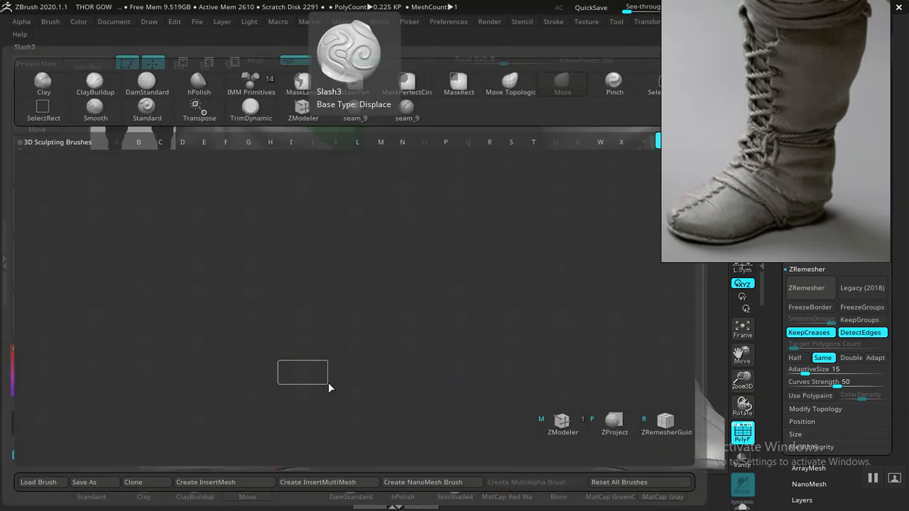
{"action": "key", "text": "m"}
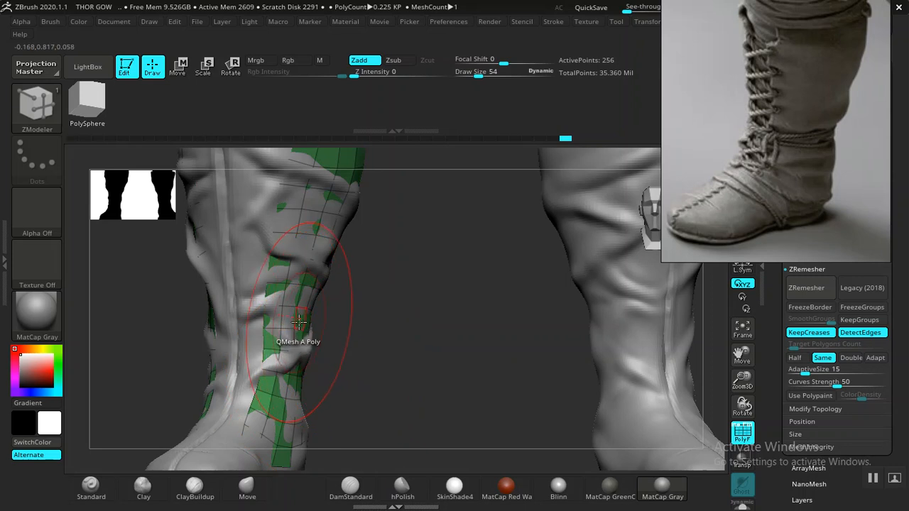
{"action": "left_click", "coordinate": [303, 322]}
{"action": "key", "text": "ctrl+z"}
{"action": "key", "text": "space"}
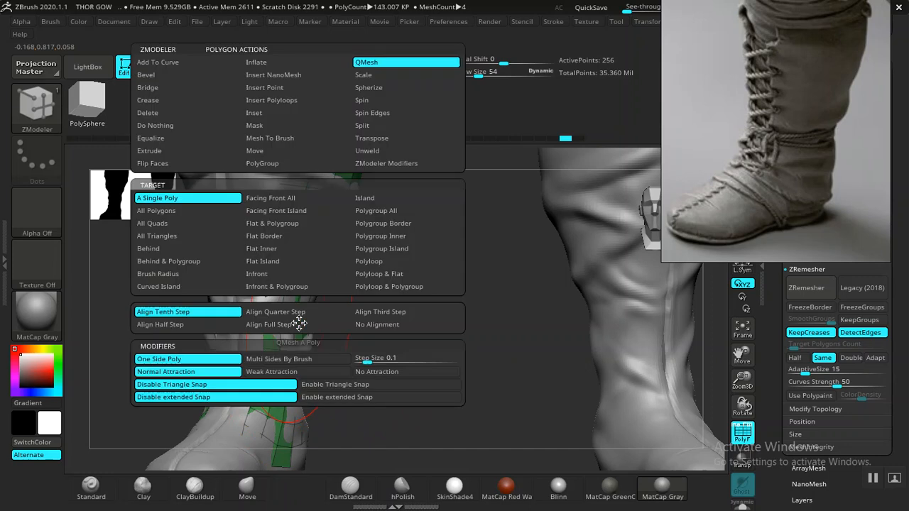
{"action": "left_click", "coordinate": [163, 151]}
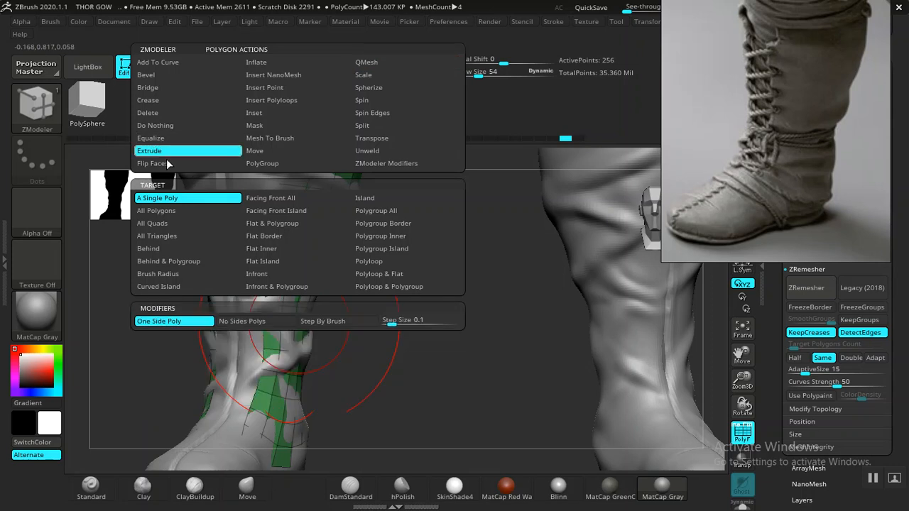
{"action": "left_click", "coordinate": [169, 211]}
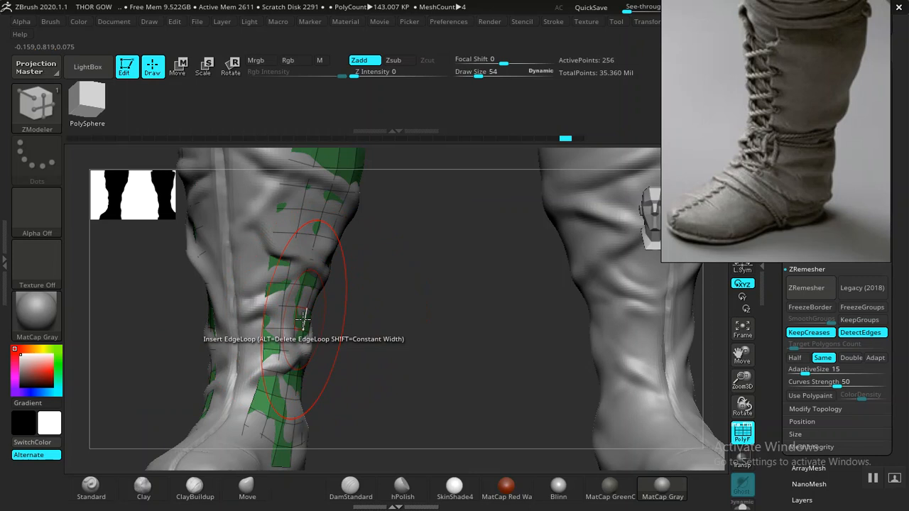
{"action": "left_click_drag", "start_coordinate": [301, 320], "coordinate": [305, 321]}
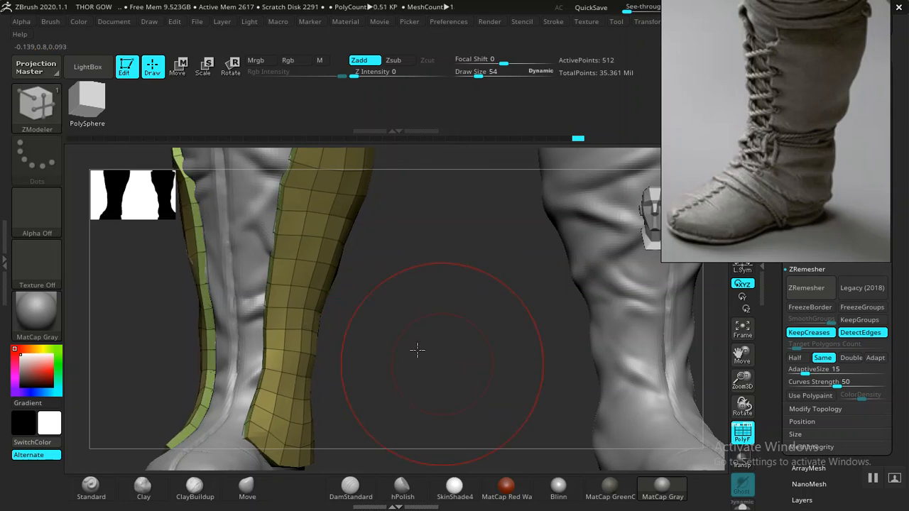
- Examine the extruded panel's thickness with the wireframe hidden and shown, isolating the panel to inspect its rim and front edge
{"action": "left_click_drag", "start_coordinate": [416, 350], "coordinate": [428, 291], "text": "alt"}
{"action": "mouse_move", "coordinate": [532, 299]}
{"action": "left_mouse_down"}
{"action": "mouse_move", "coordinate": [561, 302]}
{"action": "mouse_move", "coordinate": [503, 301]}
{"action": "mouse_move", "coordinate": [604, 458]}
{"action": "left_mouse_up"}
{"action": "mouse_move", "coordinate": [360, 339]}
{"action": "left_mouse_down", "text": "alt"}
{"action": "mouse_move", "coordinate": [393, 385]}
{"action": "mouse_move", "coordinate": [440, 365]}
{"action": "mouse_move", "coordinate": [428, 358]}
{"action": "mouse_move", "coordinate": [426, 367]}
{"action": "mouse_move", "coordinate": [455, 355]}
{"action": "mouse_move", "coordinate": [418, 357]}
{"action": "mouse_move", "coordinate": [372, 329]}
{"action": "mouse_move", "coordinate": [391, 294]}
{"action": "mouse_move", "coordinate": [426, 348]}
{"action": "mouse_move", "coordinate": [422, 305]}
{"action": "mouse_move", "coordinate": [442, 321]}
{"action": "mouse_move", "coordinate": [449, 359]}
{"action": "left_mouse_up", "text": "alt"}
{"action": "key", "text": "ctrl+z"}
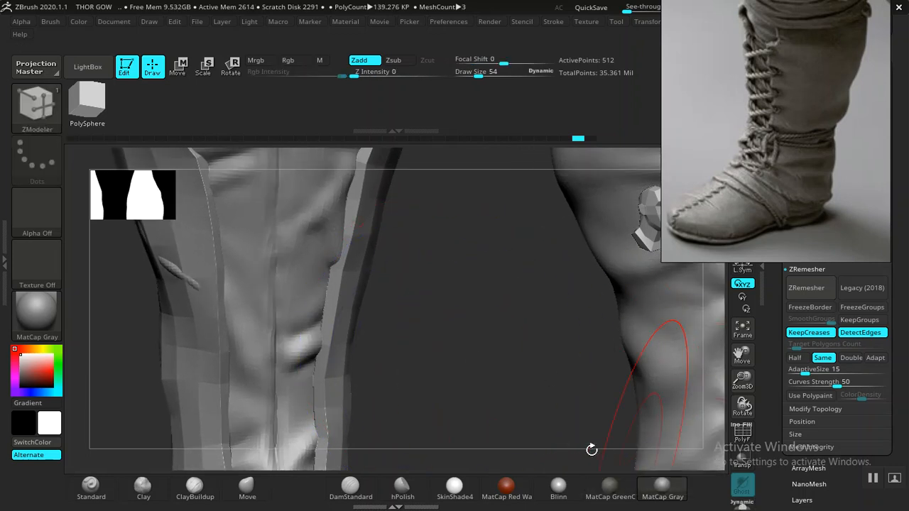
{"action": "left_click", "coordinate": [742, 484]}
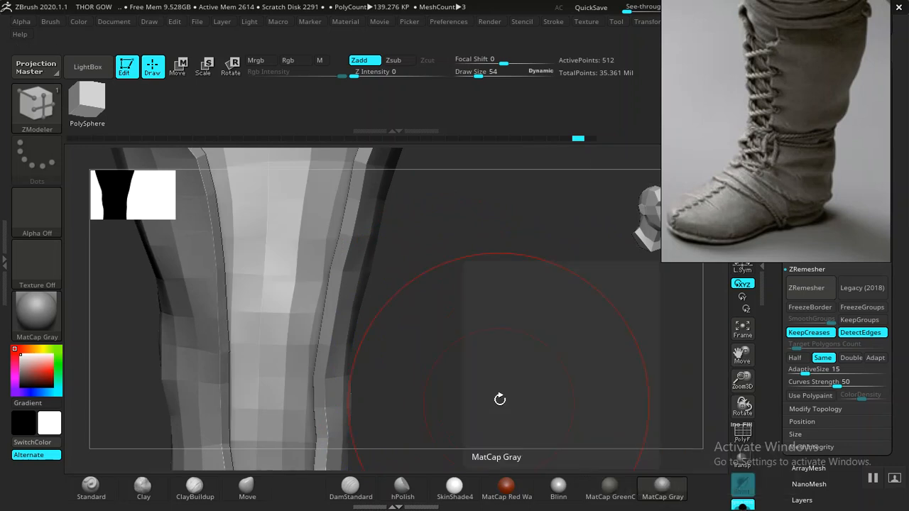
{"action": "key", "text": "shift+f"}
{"action": "mouse_move", "coordinate": [493, 380]}
{"action": "left_mouse_down"}
{"action": "mouse_move", "coordinate": [527, 426]}
{"action": "mouse_move", "coordinate": [527, 355]}
{"action": "mouse_move", "coordinate": [480, 365]}
{"action": "left_mouse_up"}
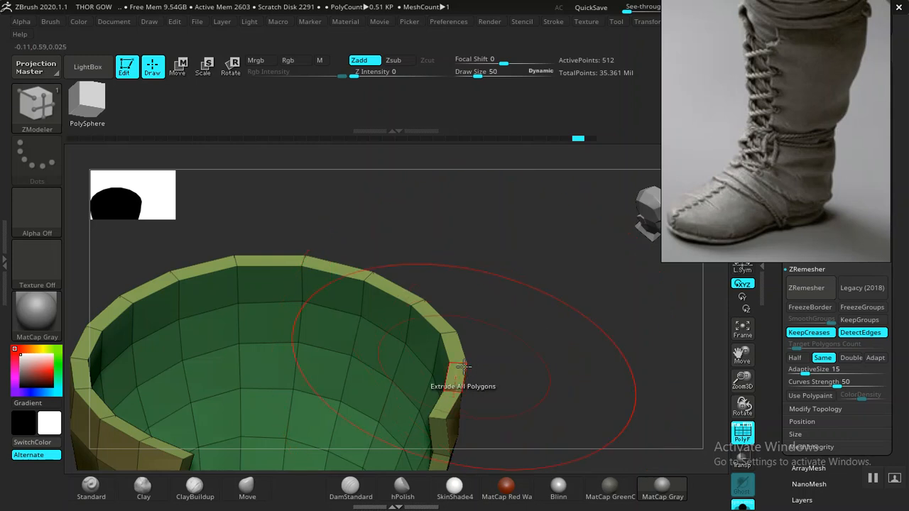
{"action": "mouse_move", "coordinate": [559, 364]}
{"action": "left_mouse_down", "text": "alt"}
{"action": "mouse_move", "coordinate": [526, 282]}
{"action": "mouse_move", "coordinate": [519, 319]}
{"action": "mouse_move", "coordinate": [552, 302]}
{"action": "mouse_move", "coordinate": [535, 355]}
{"action": "mouse_move", "coordinate": [568, 349]}
{"action": "mouse_move", "coordinate": [504, 335]}
{"action": "mouse_move", "coordinate": [584, 367]}
{"action": "mouse_move", "coordinate": [571, 345]}
{"action": "mouse_move", "coordinate": [593, 344]}
{"action": "mouse_move", "coordinate": [601, 331]}
{"action": "mouse_move", "coordinate": [588, 331]}
{"action": "mouse_move", "coordinate": [607, 332]}
{"action": "mouse_move", "coordinate": [509, 345]}
{"action": "left_mouse_up", "text": "alt"}
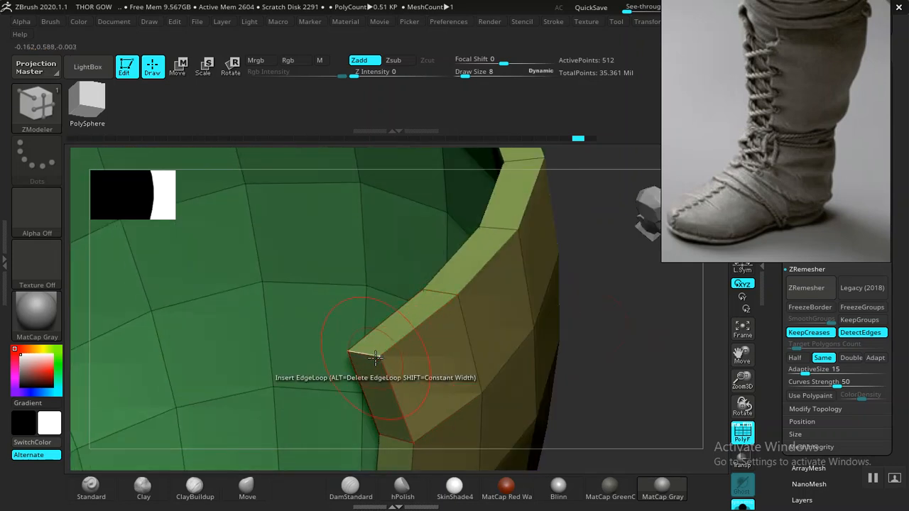
{"action": "mouse_move", "coordinate": [587, 328]}
{"action": "left_mouse_down"}
{"action": "mouse_move", "coordinate": [564, 328]}
{"action": "mouse_move", "coordinate": [586, 355]}
{"action": "mouse_move", "coordinate": [571, 369]}
{"action": "left_mouse_up"}
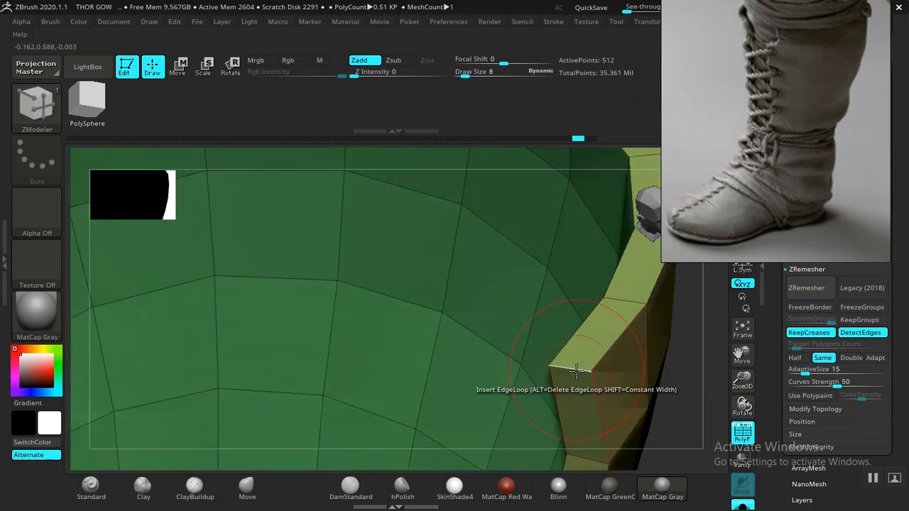
- Insert two edge loops along the panel's rim through its thickness with the ZModeler brush
{"action": "key", "text": "f"}
{"action": "key", "text": "f"}
{"action": "mouse_move", "coordinate": [491, 344]}
{"action": "left_mouse_down"}
{"action": "mouse_move", "coordinate": [451, 320]}
{"action": "mouse_move", "coordinate": [459, 310]}
{"action": "mouse_move", "coordinate": [521, 352]}
{"action": "mouse_move", "coordinate": [543, 393]}
{"action": "mouse_move", "coordinate": [519, 443]}
{"action": "left_mouse_up"}
{"action": "left_click_drag", "start_coordinate": [524, 331], "coordinate": [574, 427], "text": "alt"}
{"action": "mouse_move", "coordinate": [566, 356]}
{"action": "left_mouse_down", "text": "alt"}
{"action": "mouse_move", "coordinate": [503, 368]}
{"action": "mouse_move", "coordinate": [556, 367]}
{"action": "left_mouse_up", "text": "alt"}
{"action": "left_click_drag", "start_coordinate": [576, 335], "coordinate": [558, 328]}
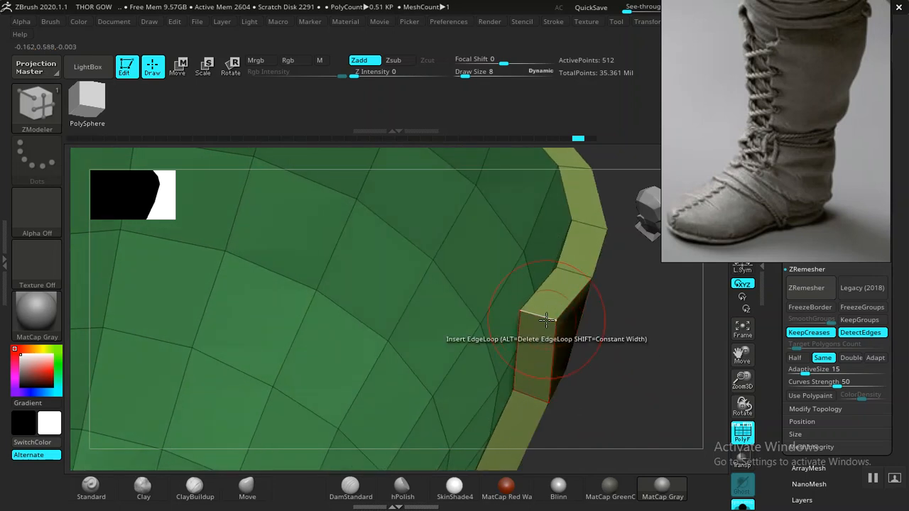
{"action": "left_click", "coordinate": [529, 316]}
{"action": "left_click_drag", "start_coordinate": [620, 351], "coordinate": [660, 358]}
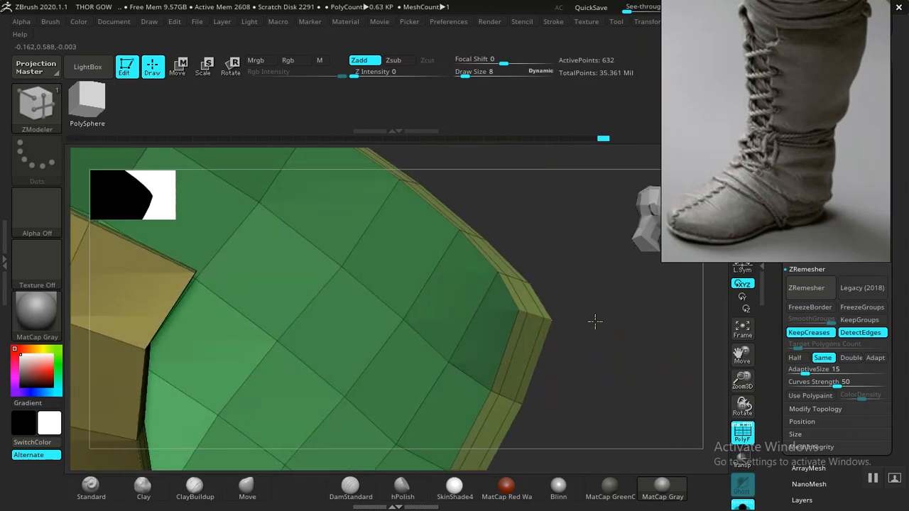
- Preview the whole panel smoothed with Dynamic Subdiv and check it with the wireframe hidden
{"action": "left_click_drag", "start_coordinate": [595, 322], "coordinate": [444, 282], "text": "alt"}
{"action": "left_click_drag", "start_coordinate": [546, 313], "coordinate": [523, 339]}
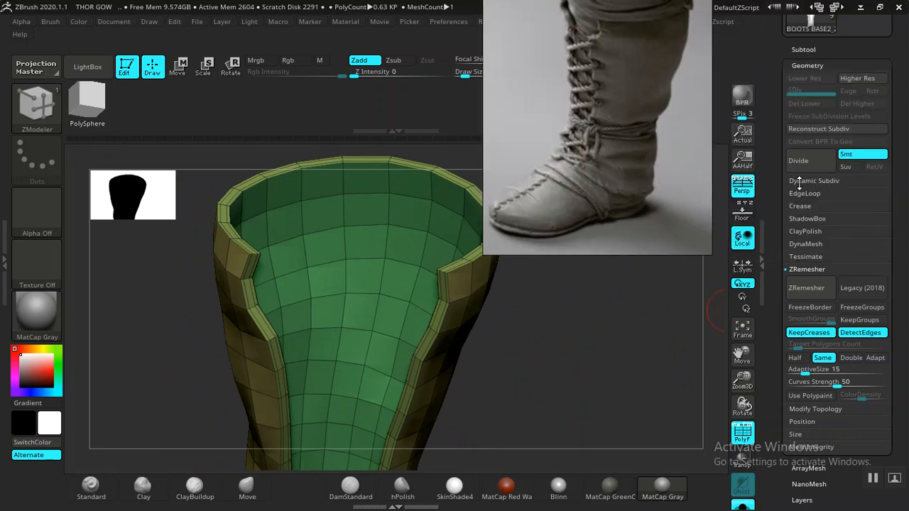
{"action": "left_click", "coordinate": [800, 181]}
{"action": "left_click", "coordinate": [804, 193]}
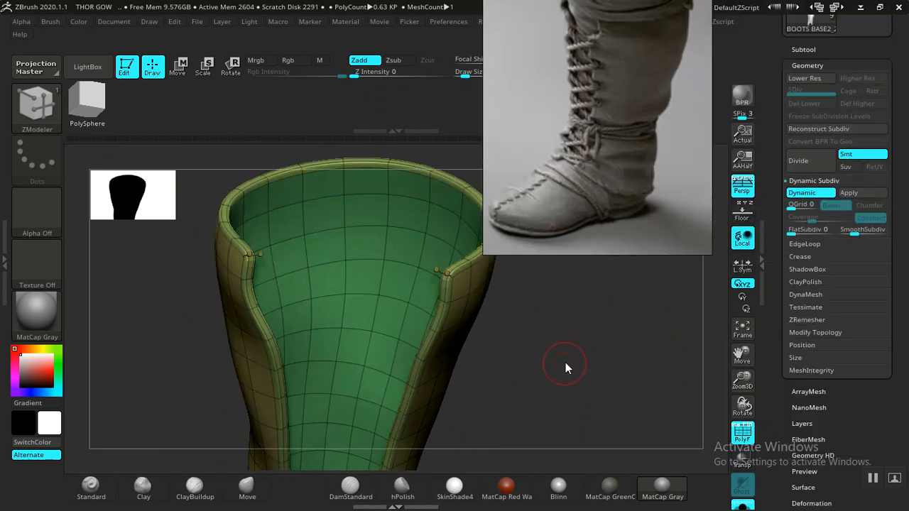
{"action": "left_click_drag", "start_coordinate": [573, 349], "coordinate": [512, 364]}
{"action": "key", "text": "shift+f"}
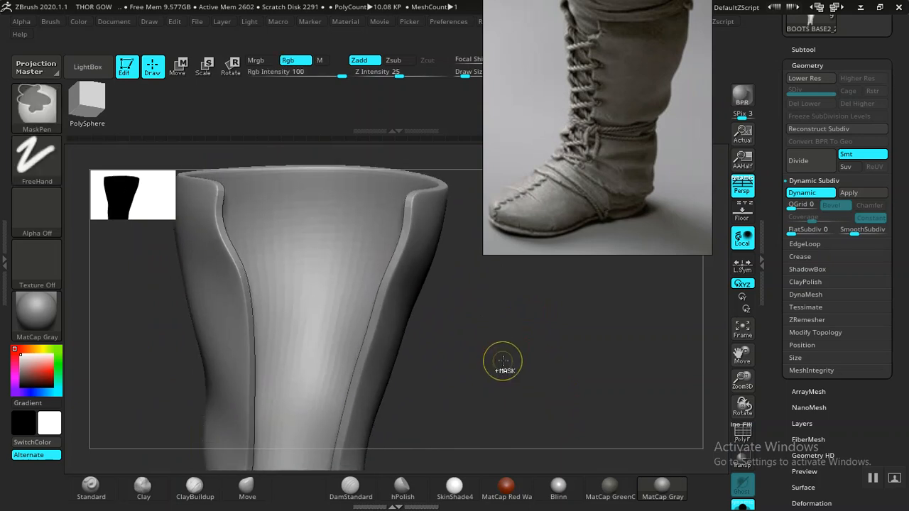
- Turn Dynamic Subdiv off, show the wireframe and undo the second edge loop along the panel's rim
{"action": "key", "text": "shift+d"}
{"action": "mouse_move", "coordinate": [490, 345]}
{"action": "left_mouse_down"}
{"action": "mouse_move", "coordinate": [489, 331]}
{"action": "mouse_move", "coordinate": [505, 363]}
{"action": "mouse_move", "coordinate": [485, 335]}
{"action": "left_mouse_up"}
{"action": "key", "text": "shift+f"}
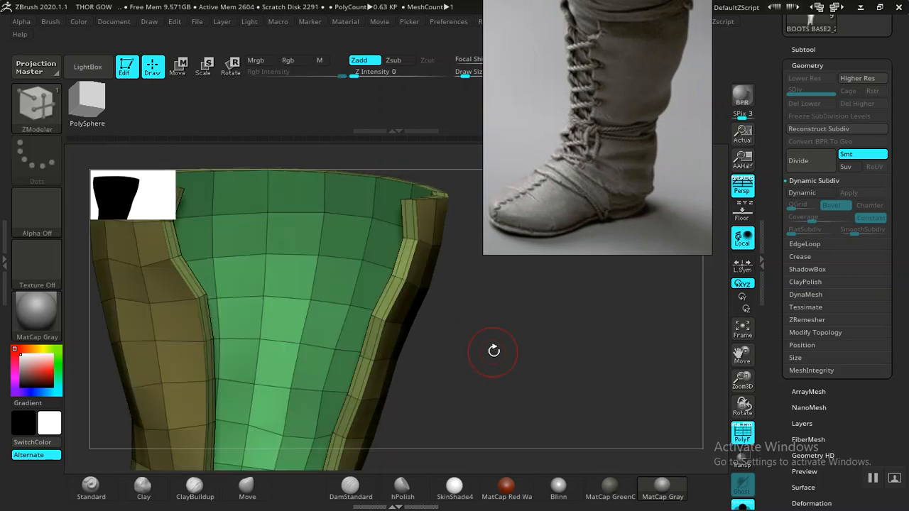
{"action": "key", "text": "ctrl"}
{"action": "key", "text": "ctrl+z"}
{"action": "left_click_drag", "start_coordinate": [492, 346], "coordinate": [534, 402], "text": "alt"}
{"action": "left_click_drag", "start_coordinate": [412, 283], "coordinate": [413, 268]}
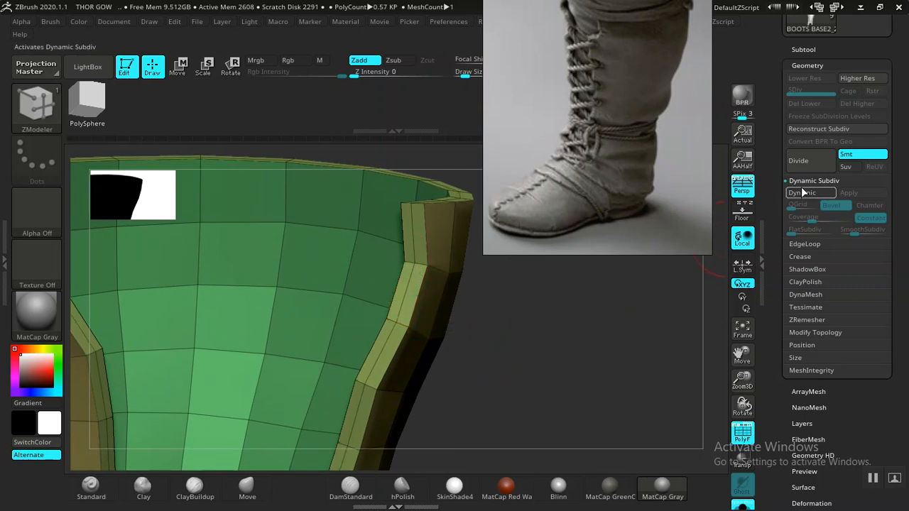
- Turn Dynamic Subdiv back on, hide the wireframe and leave Solo mode to view the panel on the boot
{"action": "left_click", "coordinate": [801, 195]}
{"action": "mouse_move", "coordinate": [544, 375]}
{"action": "left_mouse_down"}
{"action": "mouse_move", "coordinate": [519, 353]}
{"action": "mouse_move", "coordinate": [523, 367]}
{"action": "mouse_move", "coordinate": [450, 345]}
{"action": "mouse_move", "coordinate": [522, 357]}
{"action": "left_mouse_up"}
{"action": "key", "text": "shift+f"}
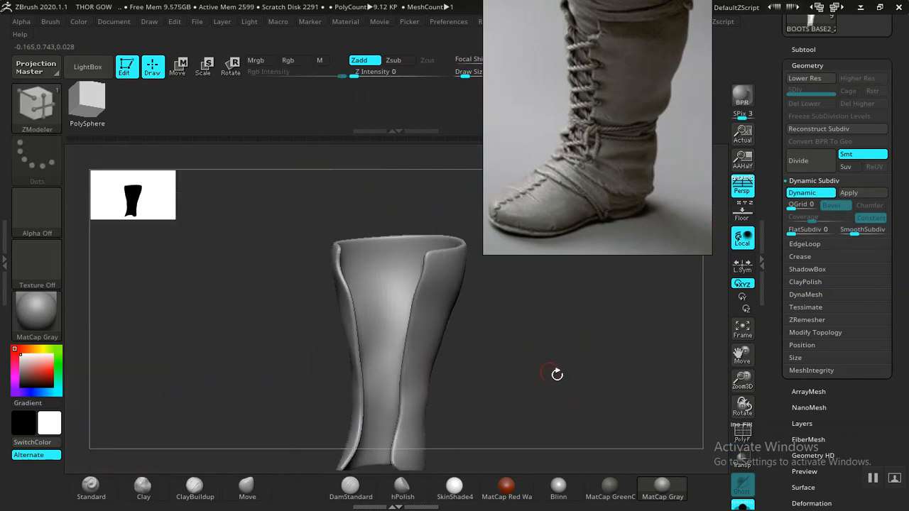
{"action": "left_click", "coordinate": [743, 505]}
{"action": "left_click_drag", "start_coordinate": [540, 376], "coordinate": [678, 293]}
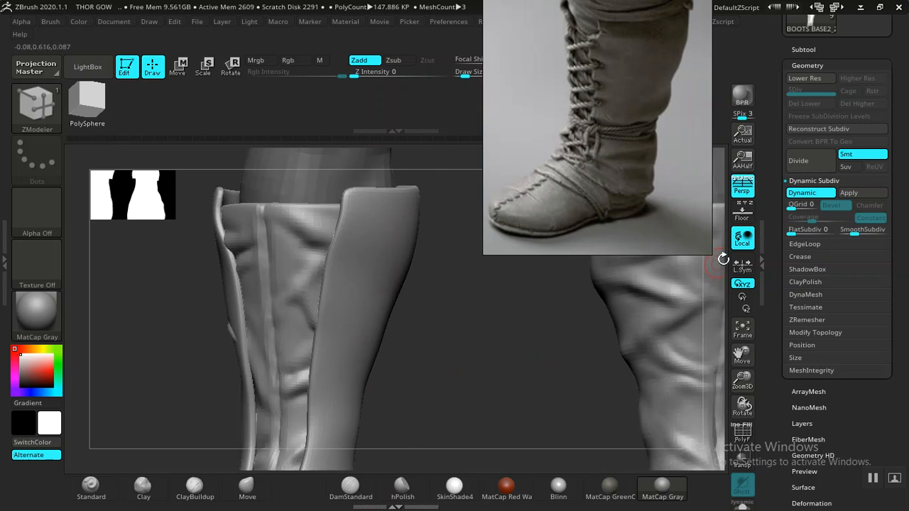
- Turn Dynamic Subdiv off and mirror the panel onto the other boot with Mirror And Weld, checking it against the reference photo
{"action": "left_click", "coordinate": [810, 193]}
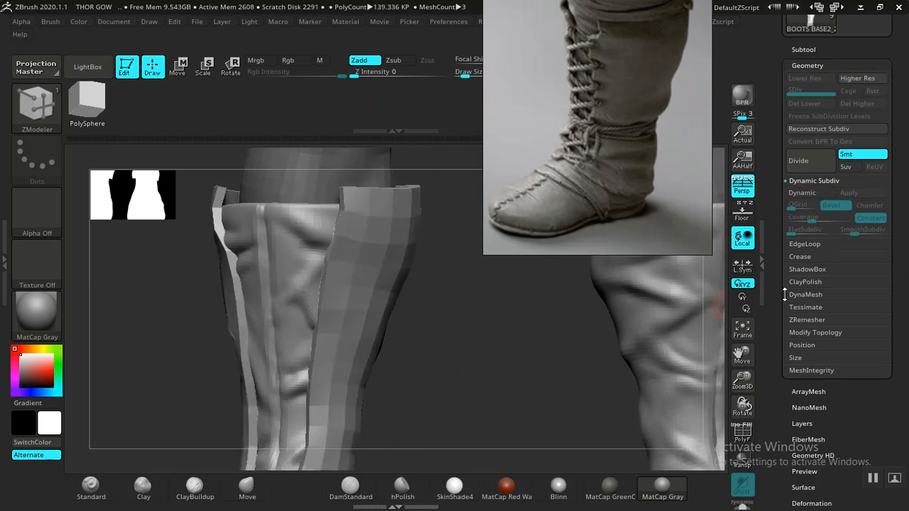
{"action": "left_click", "coordinate": [809, 332]}
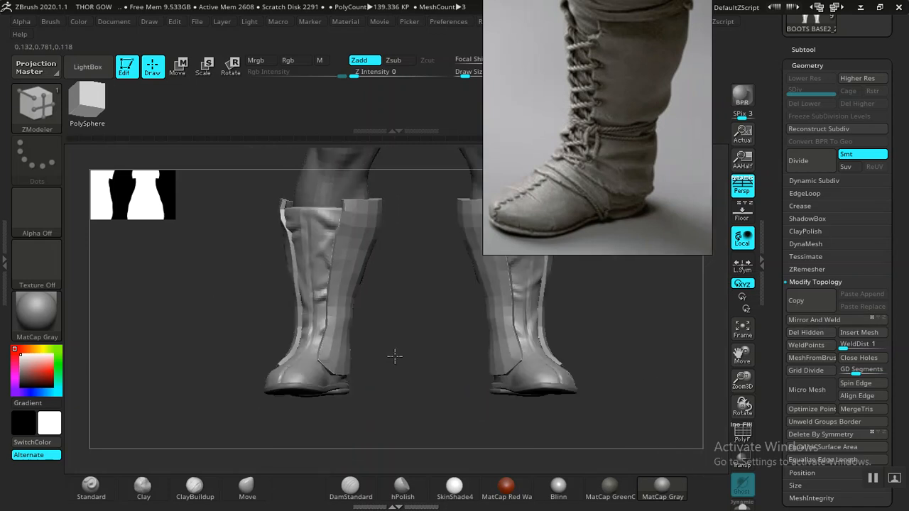
{"action": "left_click_drag", "start_coordinate": [393, 357], "coordinate": [342, 341]}
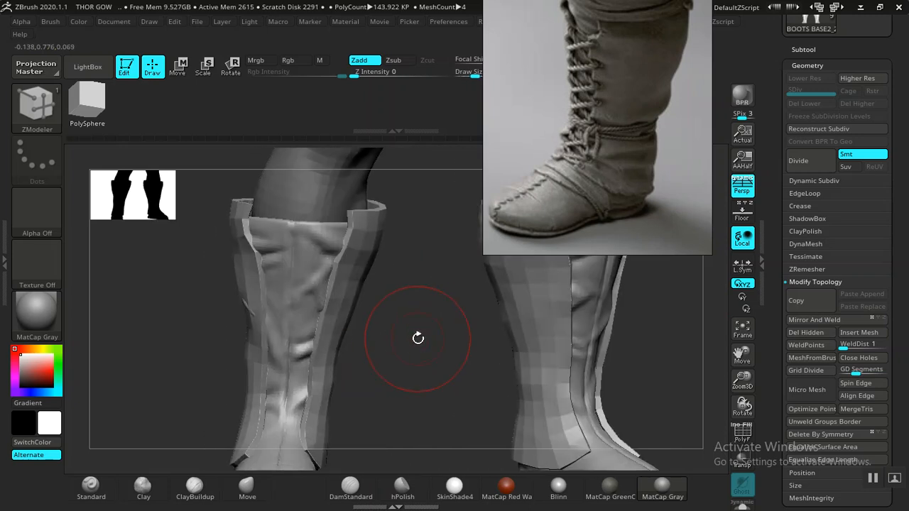
{"action": "left_click_drag", "start_coordinate": [422, 372], "coordinate": [399, 308], "text": "alt"}
{"action": "middle_click_drag", "start_coordinate": [601, 171], "coordinate": [568, 213]}
{"action": "left_click_drag", "start_coordinate": [385, 359], "coordinate": [330, 455]}
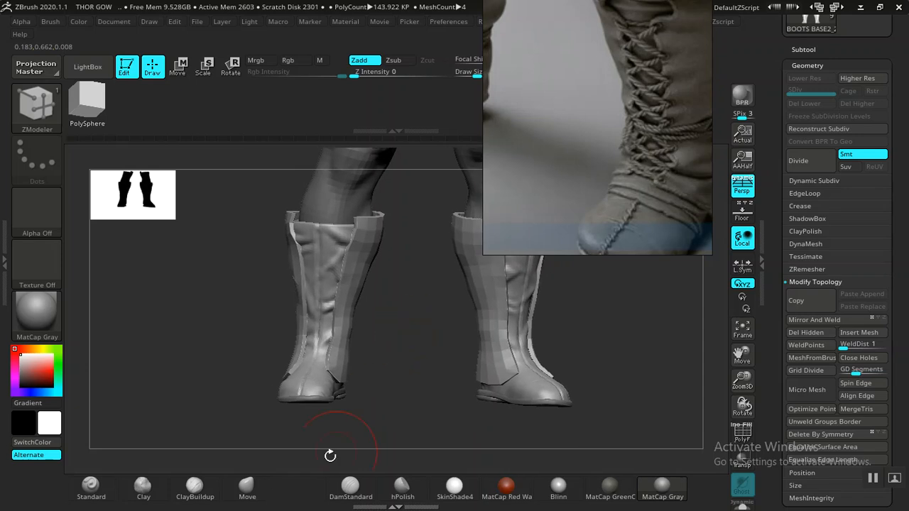
- Reshape the panel's lower front corners over the foot using the Move brush at draw size 46
{"action": "left_click", "coordinate": [246, 486]}
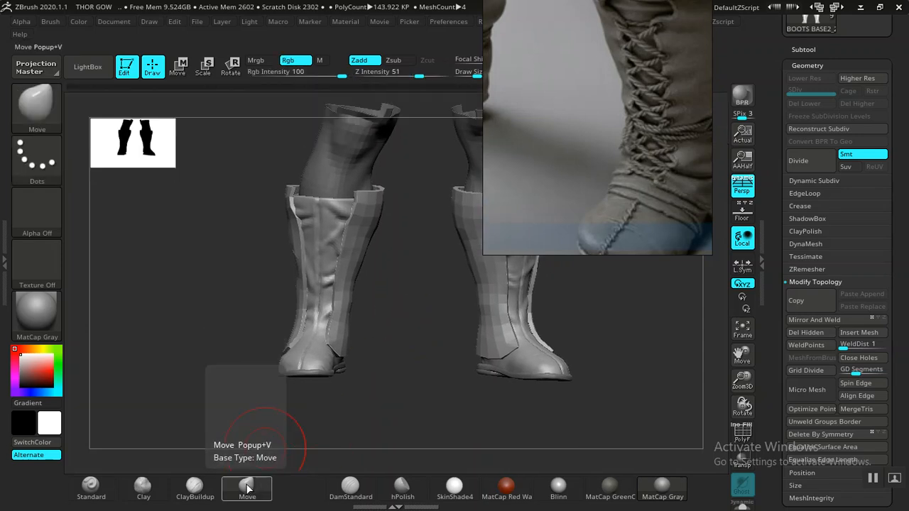
{"action": "mouse_move", "coordinate": [385, 357]}
{"action": "left_mouse_down"}
{"action": "mouse_move", "coordinate": [430, 370]}
{"action": "mouse_move", "coordinate": [442, 403]}
{"action": "left_mouse_up"}
{"action": "left_click_drag", "start_coordinate": [554, 203], "coordinate": [670, 183]}
{"action": "mouse_move", "coordinate": [417, 348]}
{"action": "left_mouse_down"}
{"action": "mouse_move", "coordinate": [432, 336]}
{"action": "mouse_move", "coordinate": [410, 402]}
{"action": "mouse_move", "coordinate": [420, 422]}
{"action": "mouse_move", "coordinate": [418, 377]}
{"action": "mouse_move", "coordinate": [360, 369]}
{"action": "mouse_move", "coordinate": [354, 355]}
{"action": "left_mouse_up"}
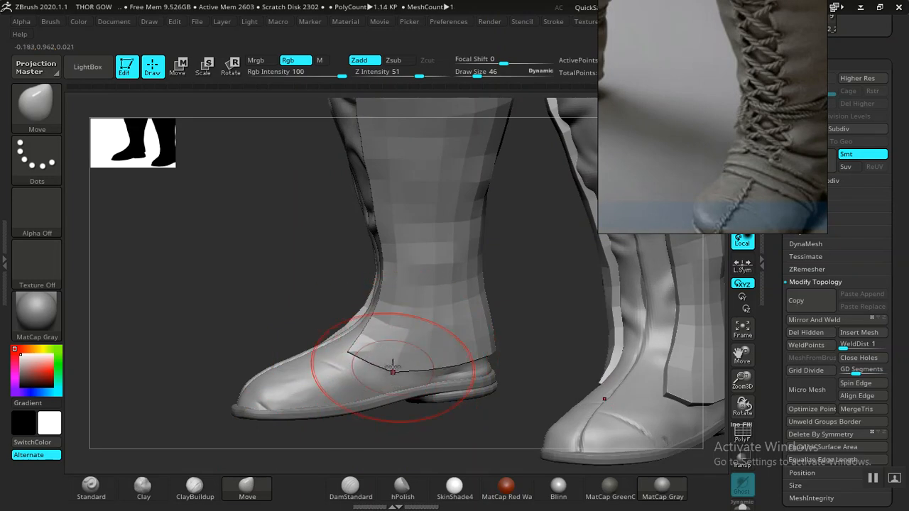
{"action": "left_click_drag", "start_coordinate": [740, 135], "coordinate": [656, 140]}
{"action": "left_click_drag", "start_coordinate": [528, 330], "coordinate": [439, 376]}
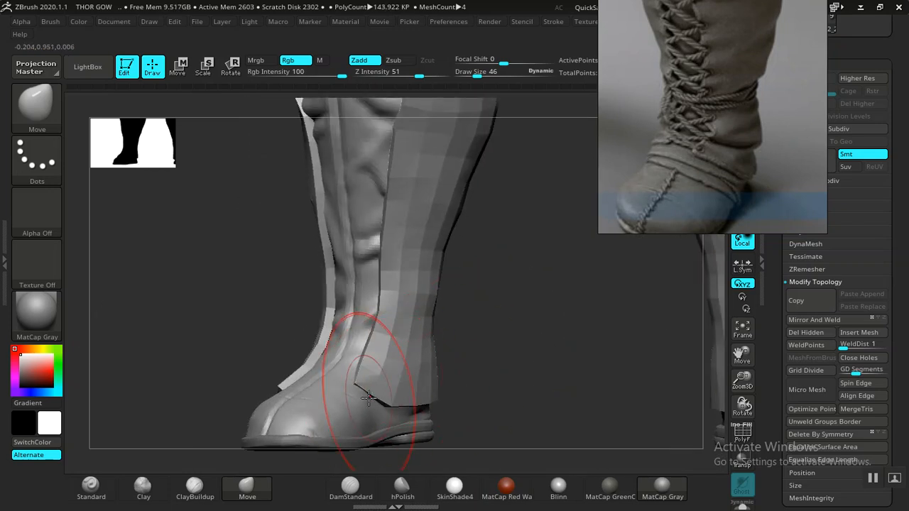
- Pull the panel's bottom front tips forward over the instep with the Move brush at draw size 22
{"action": "left_click_drag", "start_coordinate": [527, 365], "coordinate": [515, 387]}
{"action": "left_click_drag", "start_coordinate": [555, 363], "coordinate": [503, 342]}
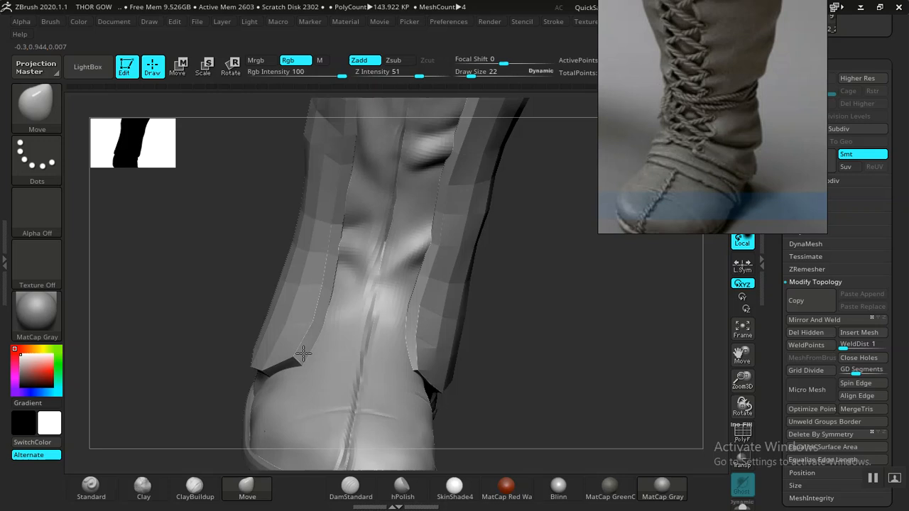
{"action": "left_click_drag", "start_coordinate": [474, 320], "coordinate": [470, 397]}
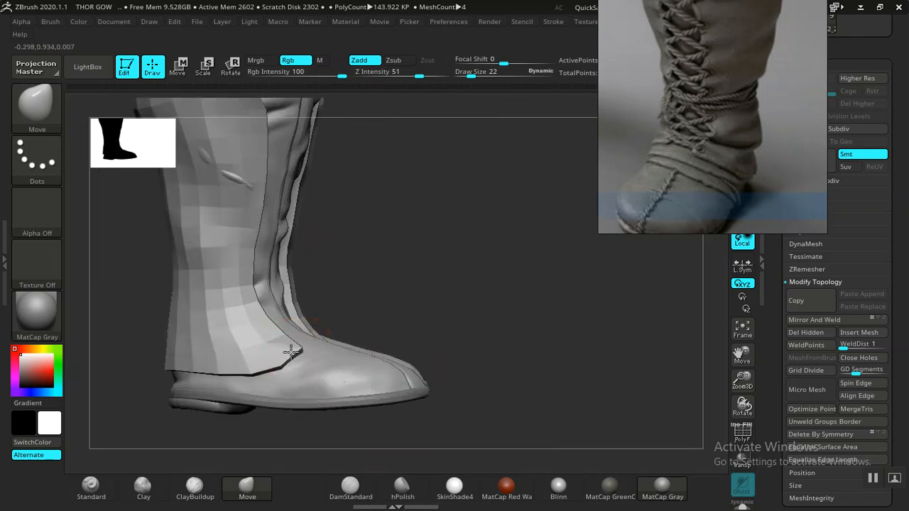
{"action": "left_click_drag", "start_coordinate": [465, 295], "coordinate": [437, 316]}
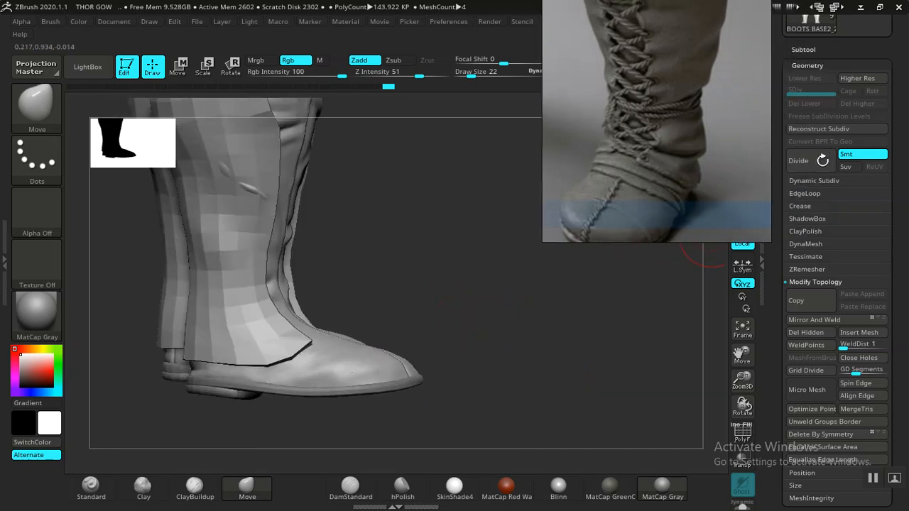
- Try dividing the panel up to subdivision level 3, and undo the divisions
{"action": "left_click_drag", "start_coordinate": [507, 322], "coordinate": [537, 388]}
{"action": "mouse_move", "coordinate": [531, 352]}
{"action": "left_mouse_down"}
{"action": "mouse_move", "coordinate": [518, 357]}
{"action": "mouse_move", "coordinate": [544, 349]}
{"action": "mouse_move", "coordinate": [529, 352]}
{"action": "left_mouse_up"}
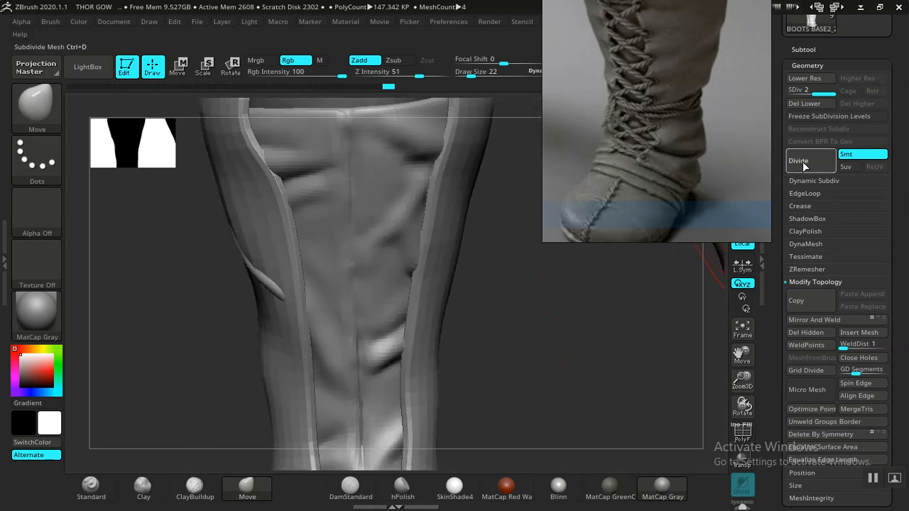
{"action": "left_click_drag", "start_coordinate": [571, 326], "coordinate": [702, 262]}
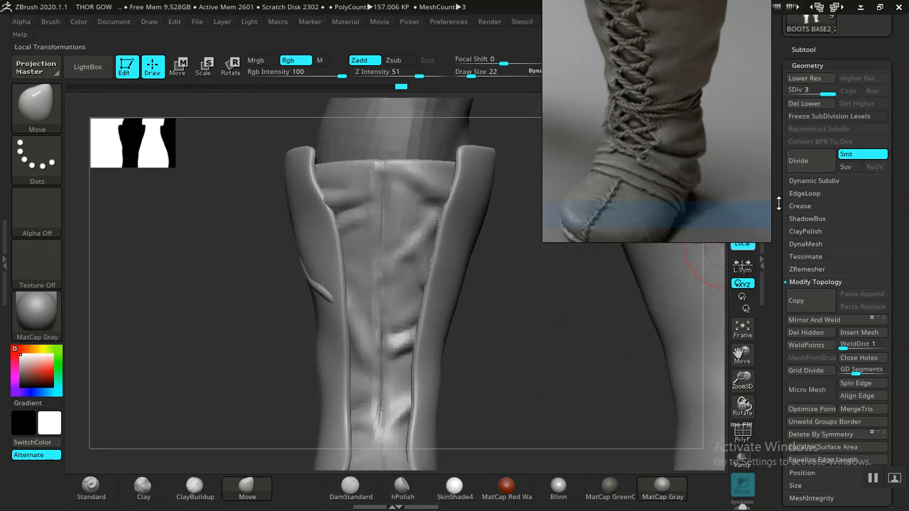
{"action": "key", "text": "shift+d"}
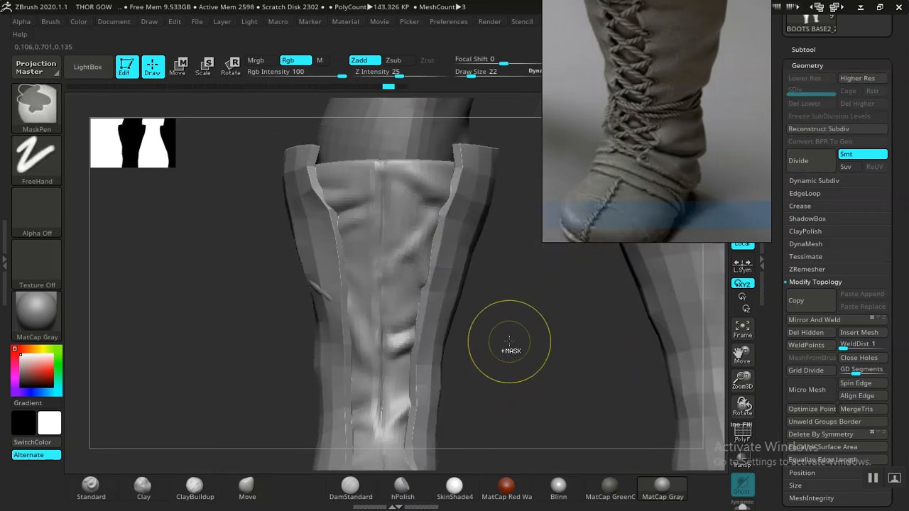
{"action": "key", "text": "shift+d"}
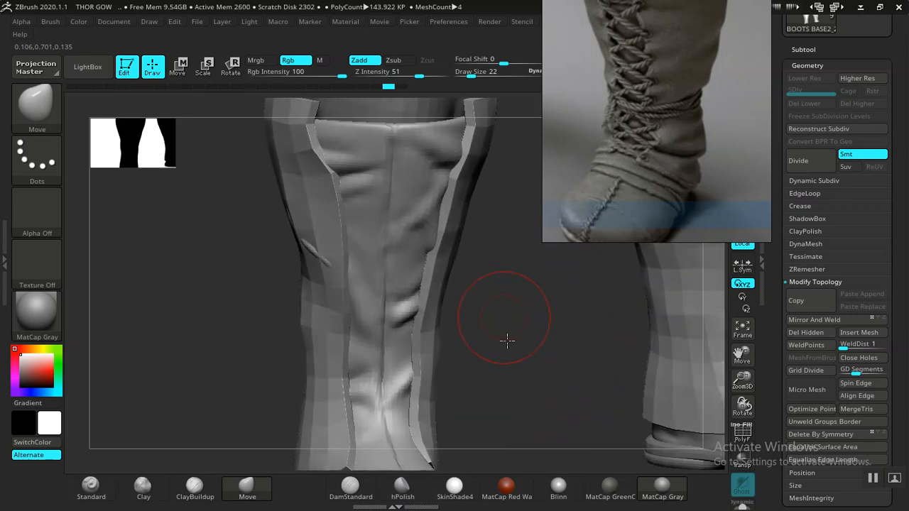
- Pull the panel's outer side outward over the boot fold poking through, using the Move brush at draw size 42
{"action": "left_click_drag", "start_coordinate": [507, 340], "coordinate": [474, 283]}
{"action": "mouse_move", "coordinate": [485, 315]}
{"action": "left_mouse_down"}
{"action": "mouse_move", "coordinate": [495, 327]}
{"action": "mouse_move", "coordinate": [481, 327]}
{"action": "mouse_move", "coordinate": [501, 318]}
{"action": "mouse_move", "coordinate": [357, 325]}
{"action": "mouse_move", "coordinate": [318, 313]}
{"action": "left_mouse_up"}
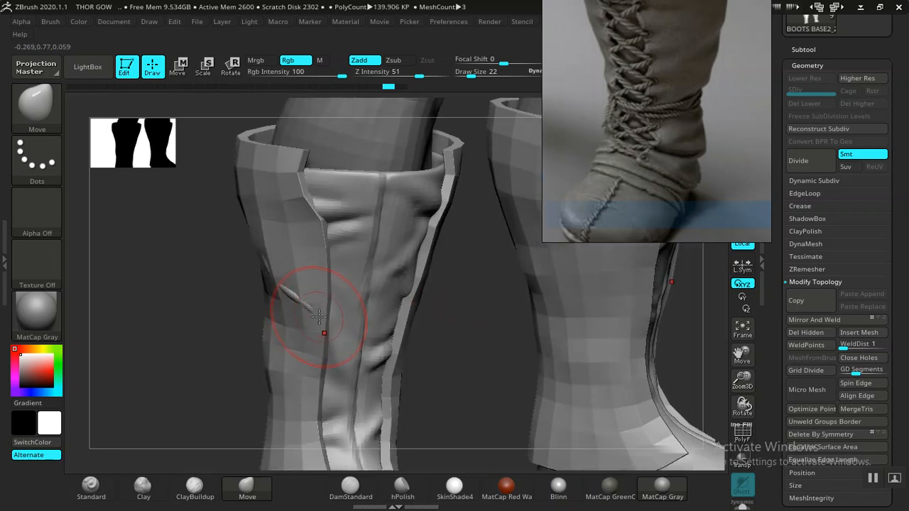
{"action": "left_click_drag", "start_coordinate": [162, 356], "coordinate": [285, 307]}
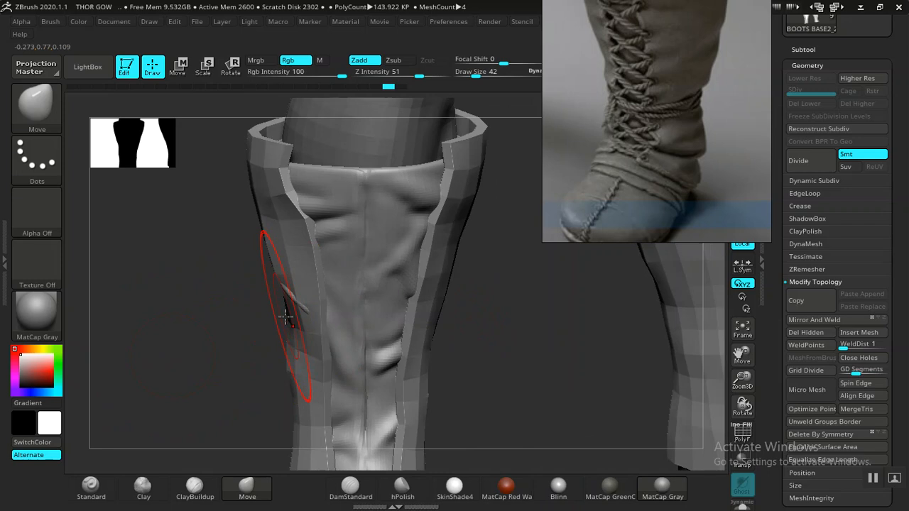
{"action": "mouse_move", "coordinate": [230, 353]}
{"action": "left_mouse_down"}
{"action": "mouse_move", "coordinate": [210, 351]}
{"action": "mouse_move", "coordinate": [229, 371]}
{"action": "mouse_move", "coordinate": [211, 321]}
{"action": "mouse_move", "coordinate": [396, 296]}
{"action": "left_mouse_up"}
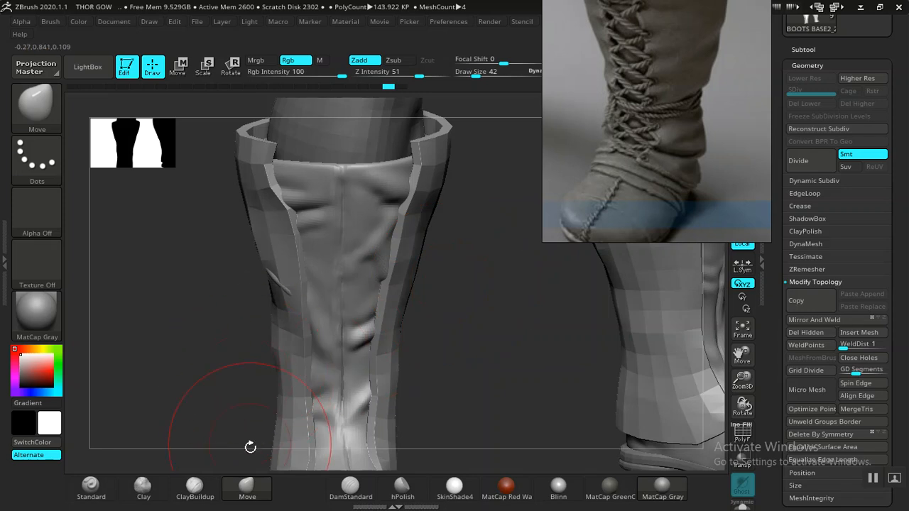
{"action": "left_click_drag", "start_coordinate": [206, 360], "coordinate": [384, 322]}
{"action": "left_click_drag", "start_coordinate": [443, 324], "coordinate": [403, 344], "text": "alt"}
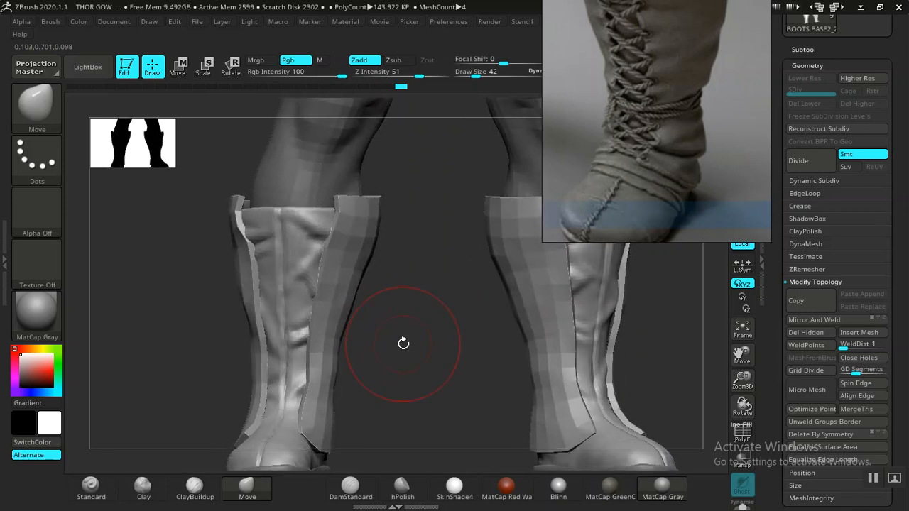
{"action": "key", "text": "r"}
{"action": "left_click_drag", "start_coordinate": [256, 329], "coordinate": [261, 329]}
{"action": "key", "text": "ctrl+z"}
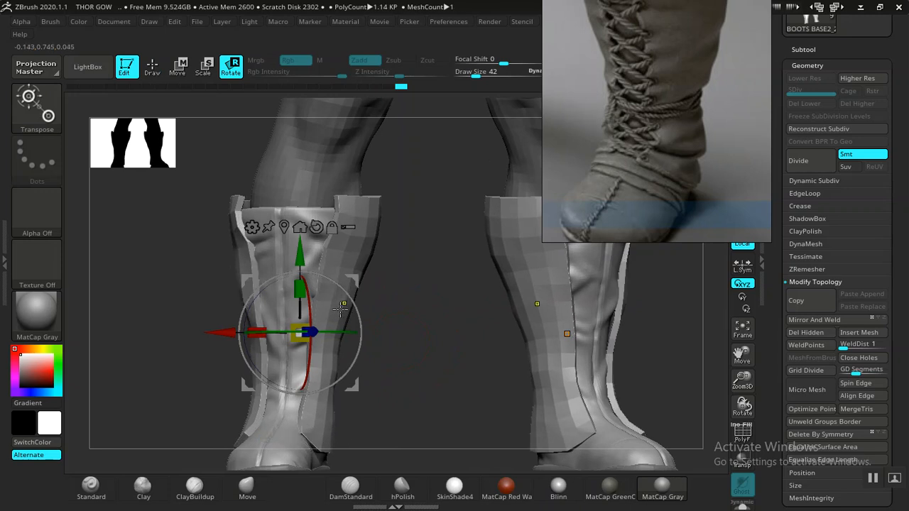
{"action": "key", "text": "q"}
- Adjust the panel's sides and front edges around the upper boot with the Move brush at draw size 62
{"action": "mouse_move", "coordinate": [418, 326]}
{"action": "left_mouse_down"}
{"action": "mouse_move", "coordinate": [376, 301]}
{"action": "mouse_move", "coordinate": [362, 260]}
{"action": "left_mouse_up"}
{"action": "key", "text": "bracketright"}
{"action": "key", "text": "bracketright"}
{"action": "left_click_drag", "start_coordinate": [393, 306], "coordinate": [395, 325]}
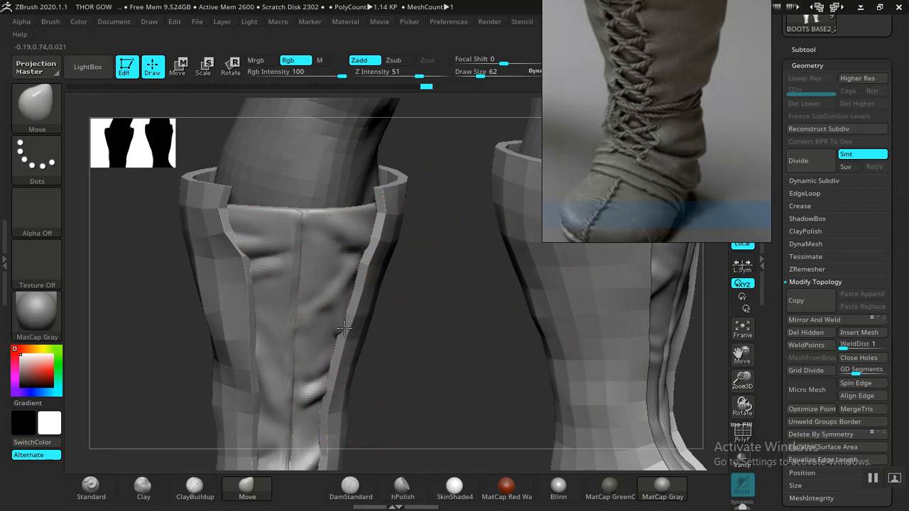
{"action": "mouse_move", "coordinate": [441, 333]}
{"action": "left_mouse_down", "text": "alt"}
{"action": "mouse_move", "coordinate": [385, 320]}
{"action": "mouse_move", "coordinate": [365, 295]}
{"action": "mouse_move", "coordinate": [411, 411]}
{"action": "mouse_move", "coordinate": [432, 349]}
{"action": "mouse_move", "coordinate": [439, 356]}
{"action": "mouse_move", "coordinate": [397, 320]}
{"action": "mouse_move", "coordinate": [419, 343]}
{"action": "mouse_move", "coordinate": [405, 326]}
{"action": "left_mouse_up", "text": "alt"}
{"action": "left_click_drag", "start_coordinate": [334, 299], "coordinate": [239, 264], "text": "alt"}
{"action": "left_click_drag", "start_coordinate": [543, 307], "coordinate": [587, 309]}
- Show the wireframe and divide the panel up to subdivision level 3
{"action": "left_click_drag", "start_coordinate": [391, 336], "coordinate": [451, 308], "text": "alt"}
{"action": "key", "text": "shift+f"}
{"action": "left_click_drag", "start_coordinate": [492, 347], "coordinate": [786, 169]}
{"action": "left_click", "coordinate": [799, 161]}
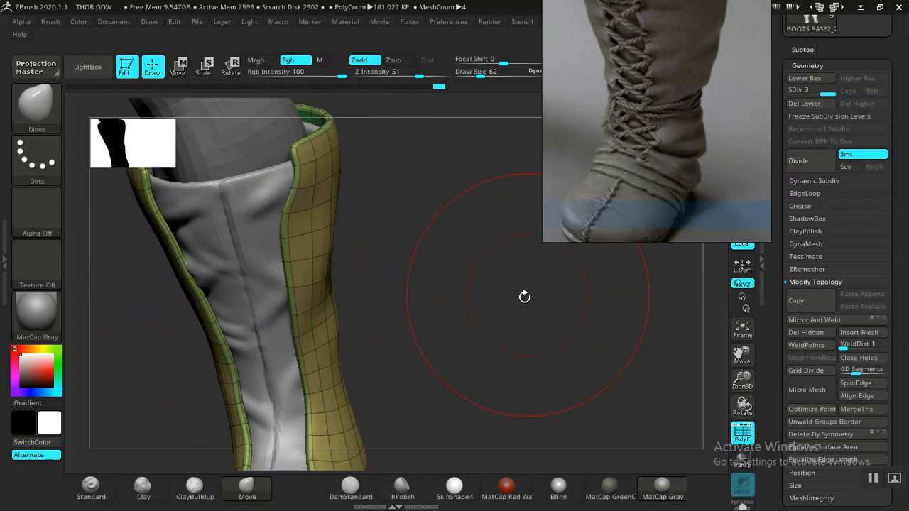
{"action": "key", "text": "shift"}
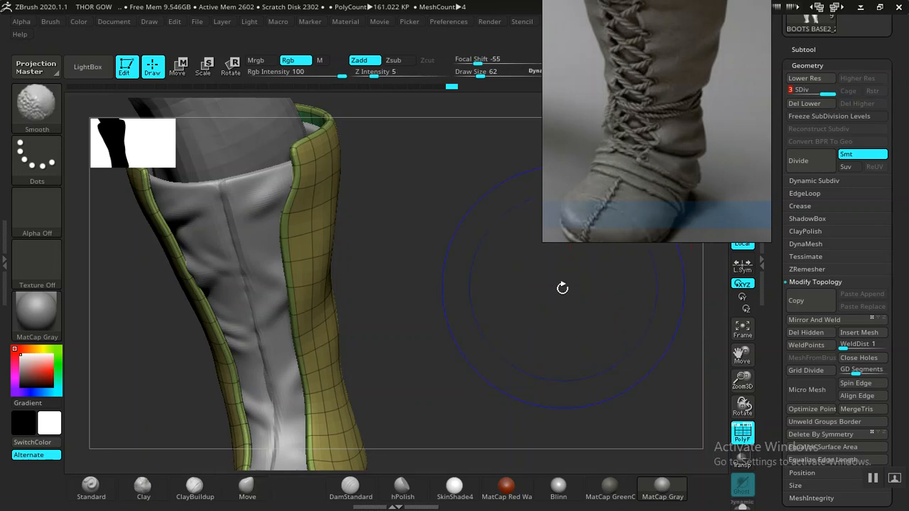
- Hide the wireframe and adjust the smoothed panel's front edges below the cuff with the Move brush
{"action": "key", "text": "shift+f"}
{"action": "left_click_drag", "start_coordinate": [497, 345], "coordinate": [401, 296]}
{"action": "left_click_drag", "start_coordinate": [400, 296], "coordinate": [685, 272], "text": "alt"}
{"action": "left_click_drag", "start_coordinate": [249, 272], "coordinate": [355, 286], "text": "alt"}
{"action": "left_click_drag", "start_coordinate": [293, 309], "coordinate": [375, 264], "text": "alt"}
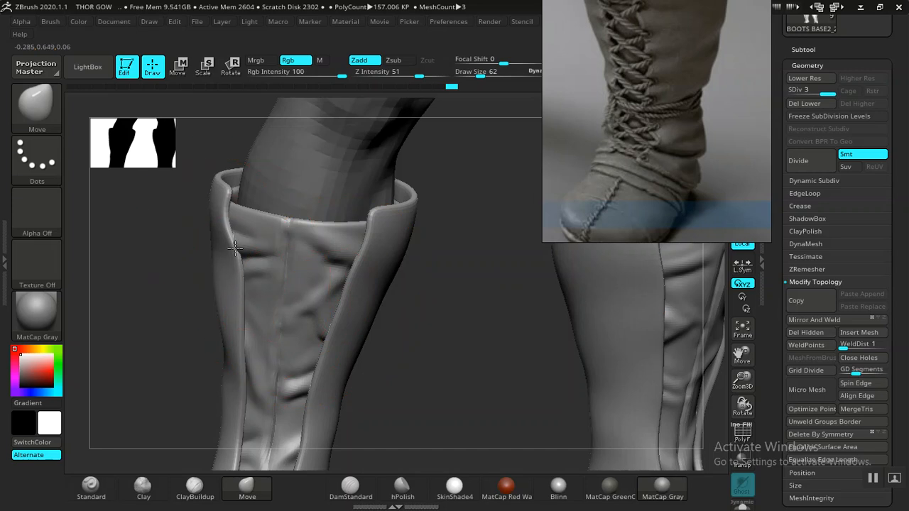
- Fit the panel's lower front edges over the instep with the Move brush at draw sizes 22 and 30
{"action": "left_click_drag", "start_coordinate": [426, 320], "coordinate": [428, 153]}
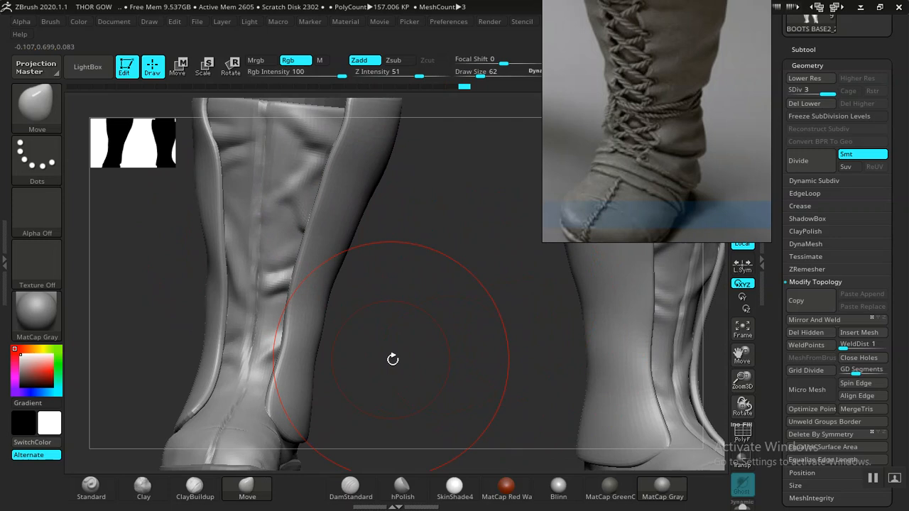
{"action": "left_click_drag", "start_coordinate": [392, 359], "coordinate": [428, 257], "text": "alt"}
{"action": "left_click_drag", "start_coordinate": [439, 313], "coordinate": [212, 300]}
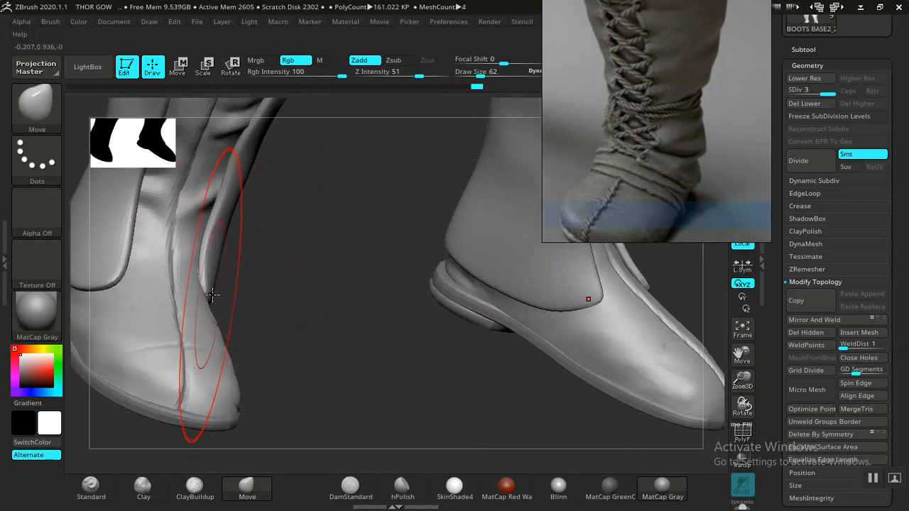
{"action": "key", "text": "bracketleft"}
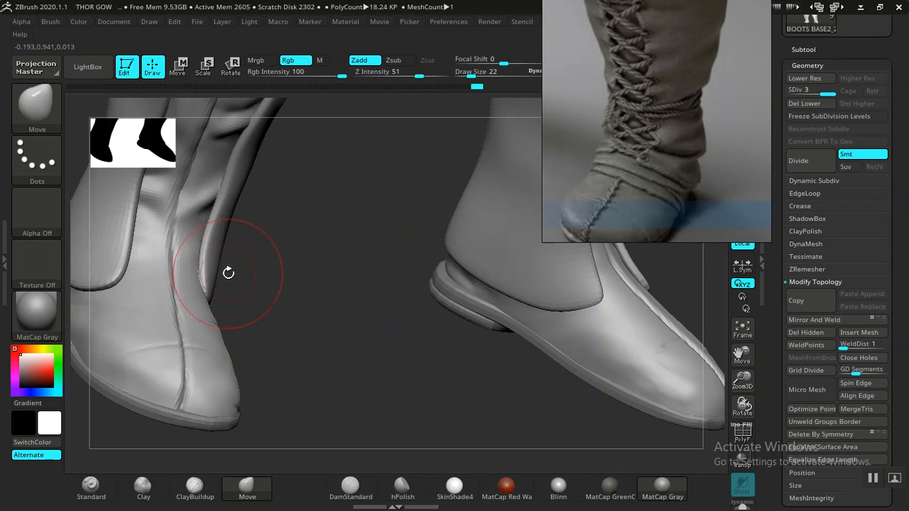
{"action": "right_click_drag", "start_coordinate": [218, 242], "coordinate": [250, 244]}
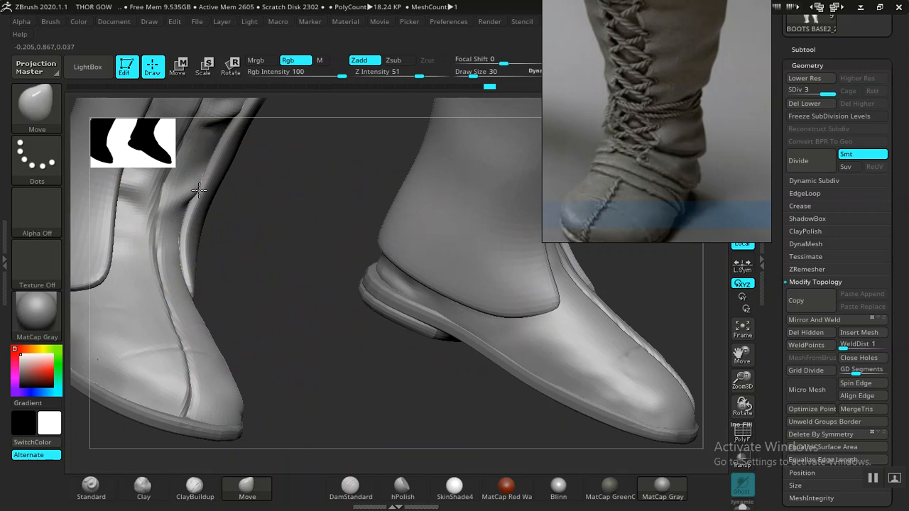
{"action": "mouse_move", "coordinate": [270, 293]}
{"action": "left_mouse_down"}
{"action": "mouse_move", "coordinate": [236, 297]}
{"action": "mouse_move", "coordinate": [238, 279]}
{"action": "mouse_move", "coordinate": [274, 271]}
{"action": "mouse_move", "coordinate": [186, 300]}
{"action": "left_mouse_up"}
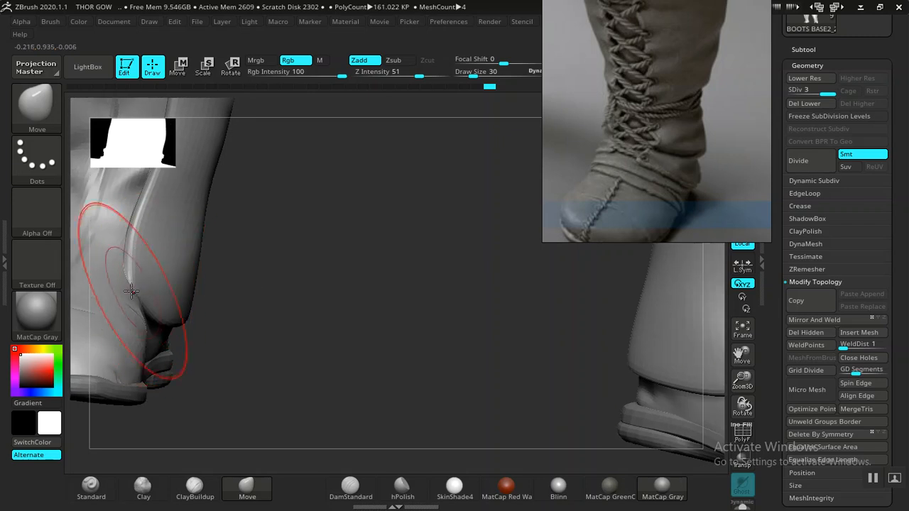
- Adjust the panel's bottom edge around the heel with the Move brush at draw size 30, undoing one stroke
{"action": "left_click_drag", "start_coordinate": [252, 288], "coordinate": [267, 188]}
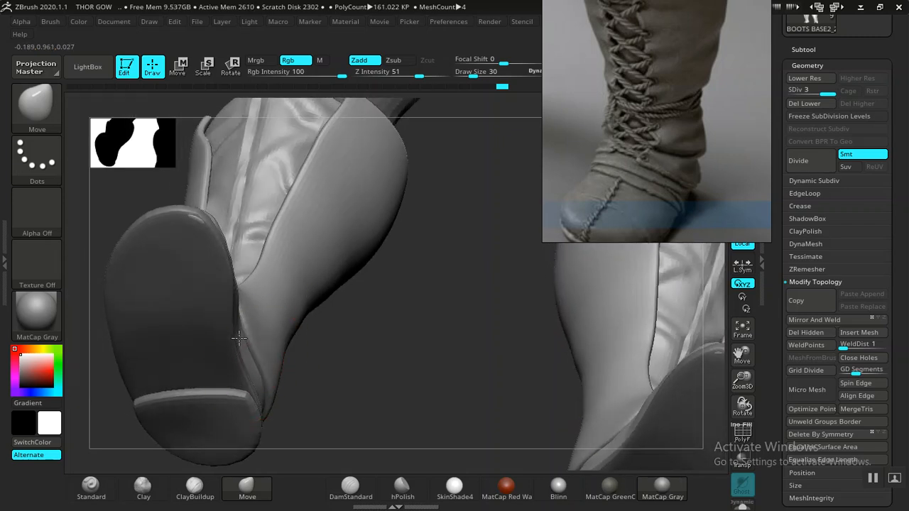
{"action": "left_click_drag", "start_coordinate": [335, 370], "coordinate": [469, 328]}
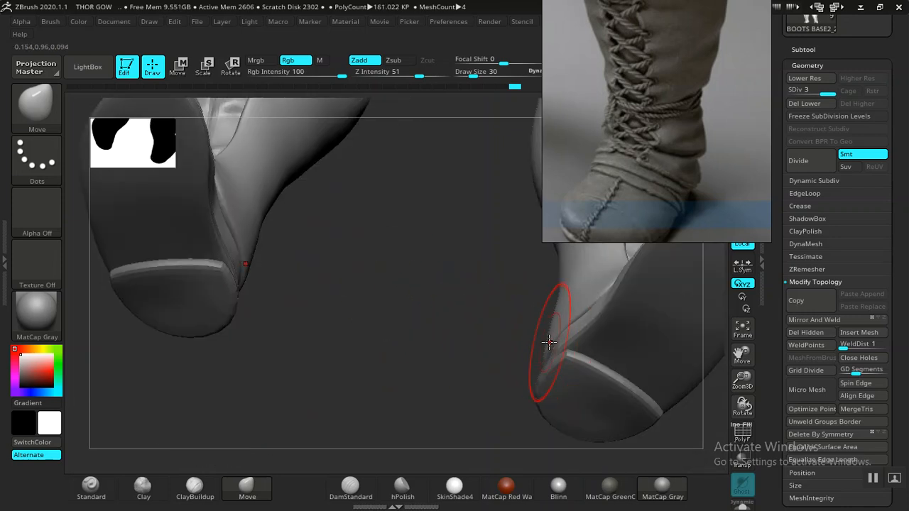
{"action": "left_click_drag", "start_coordinate": [414, 370], "coordinate": [371, 428]}
{"action": "key", "text": "ctrl+z"}
{"action": "left_click_drag", "start_coordinate": [357, 315], "coordinate": [393, 252], "text": "alt"}
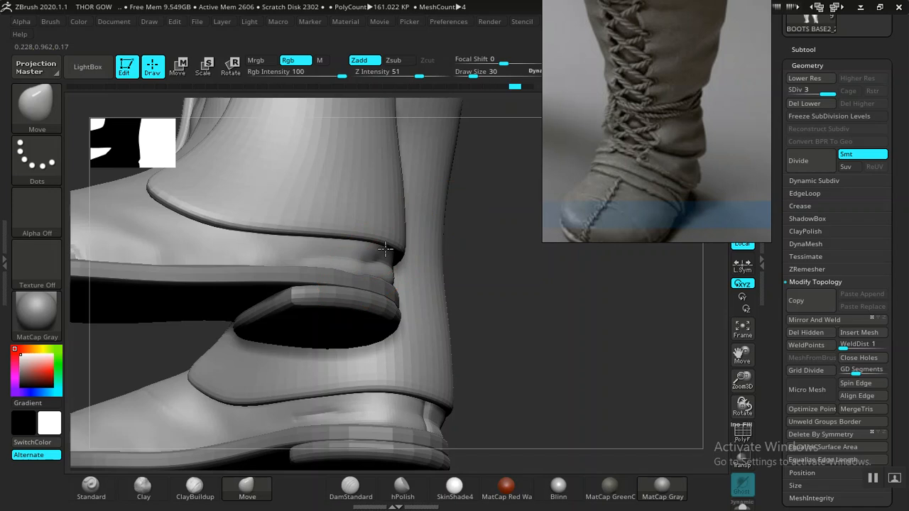
{"action": "left_click_drag", "start_coordinate": [361, 244], "coordinate": [362, 217]}
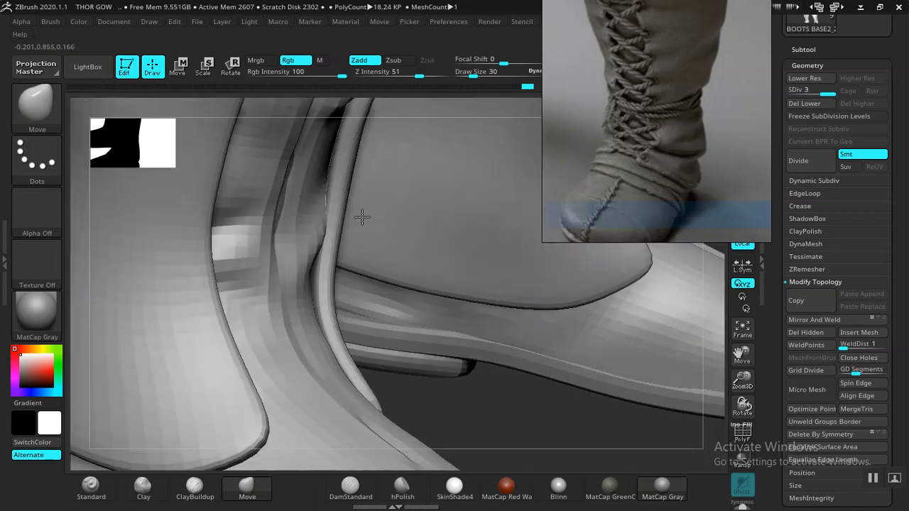
- Shape the panel's inner front edge below the cuff with the Move brush at draw size 30
{"action": "left_click_drag", "start_coordinate": [401, 389], "coordinate": [399, 249], "text": "alt"}
{"action": "left_click_drag", "start_coordinate": [455, 331], "coordinate": [610, 376]}
{"action": "left_click_drag", "start_coordinate": [384, 377], "coordinate": [290, 287], "text": "alt"}
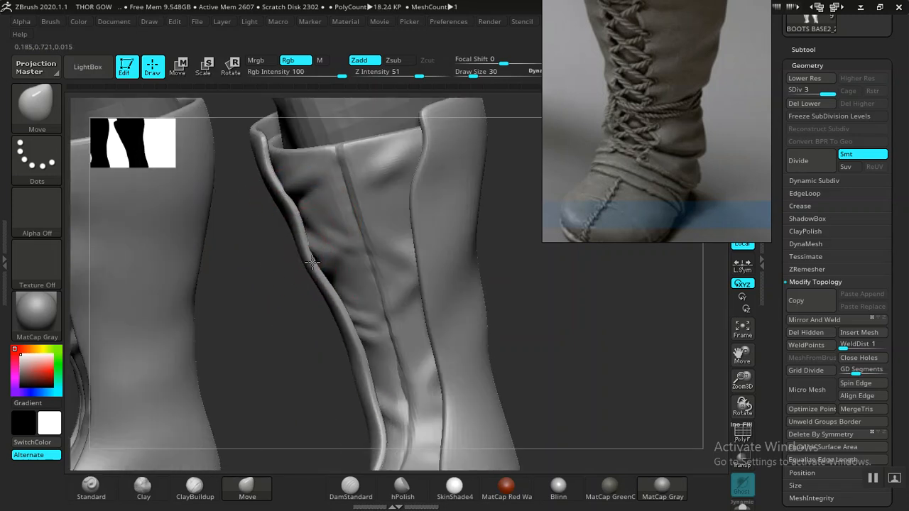
{"action": "left_click_drag", "start_coordinate": [298, 312], "coordinate": [261, 326]}
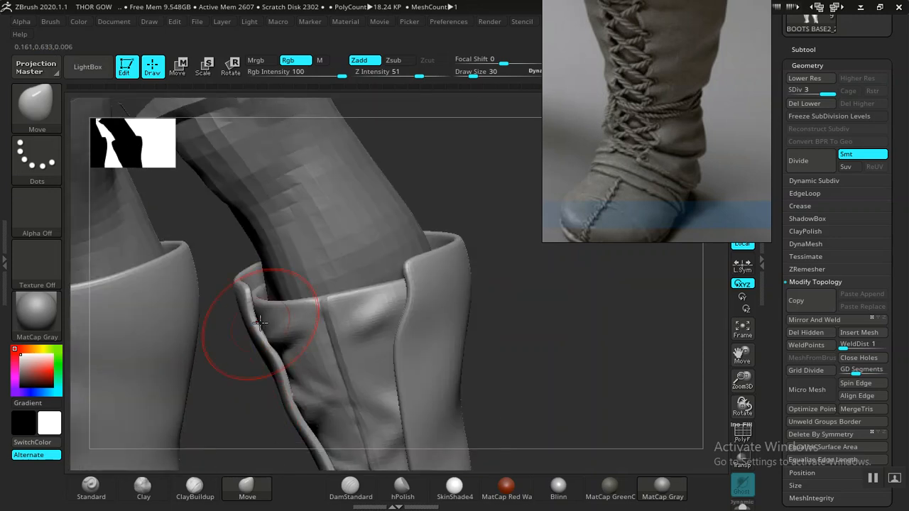
{"action": "mouse_move", "coordinate": [505, 327]}
{"action": "left_mouse_down"}
{"action": "mouse_move", "coordinate": [288, 323]}
{"action": "mouse_move", "coordinate": [408, 369]}
{"action": "mouse_move", "coordinate": [286, 358]}
{"action": "mouse_move", "coordinate": [422, 329]}
{"action": "mouse_move", "coordinate": [522, 329]}
{"action": "left_mouse_up"}
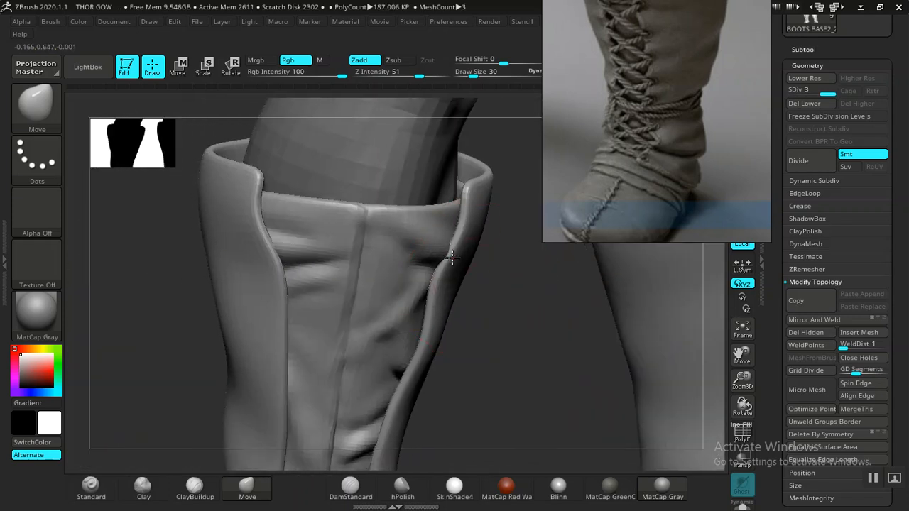
{"action": "left_click_drag", "start_coordinate": [447, 256], "coordinate": [450, 256]}
{"action": "left_click_drag", "start_coordinate": [418, 354], "coordinate": [417, 354]}
{"action": "left_click_drag", "start_coordinate": [431, 318], "coordinate": [426, 333]}
{"action": "left_click_drag", "start_coordinate": [500, 356], "coordinate": [457, 304]}
- Refine the panel's inner front edge down the shaft and at the cuff, checking the fit around the heel
{"action": "left_click_drag", "start_coordinate": [296, 414], "coordinate": [270, 259], "text": "alt"}
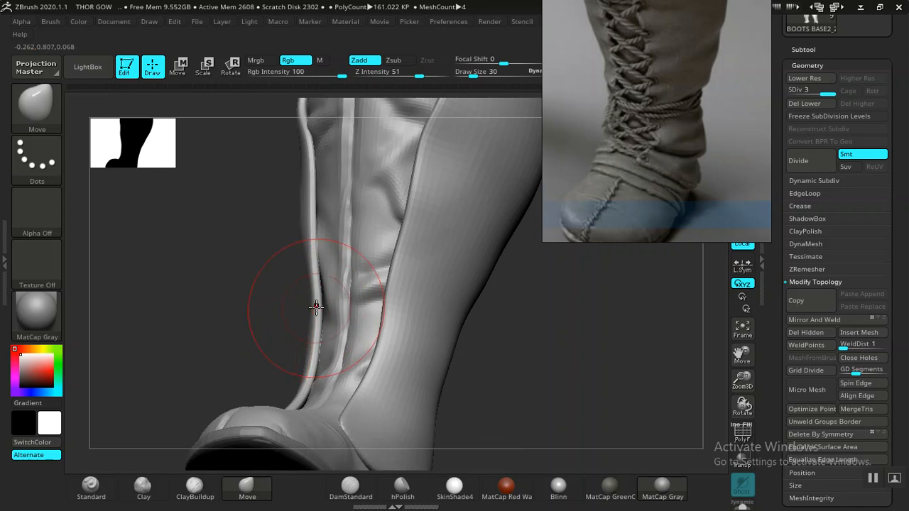
{"action": "left_click_drag", "start_coordinate": [302, 323], "coordinate": [276, 367]}
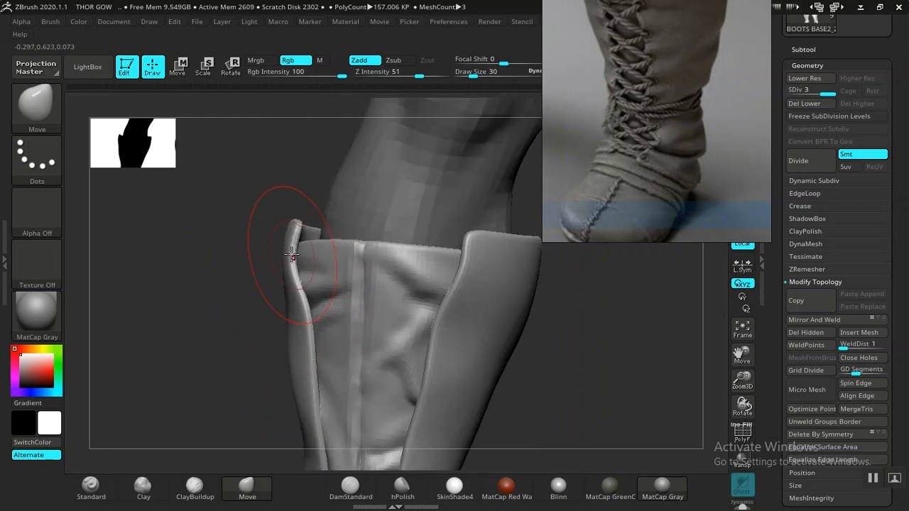
{"action": "left_click_drag", "start_coordinate": [269, 316], "coordinate": [451, 306]}
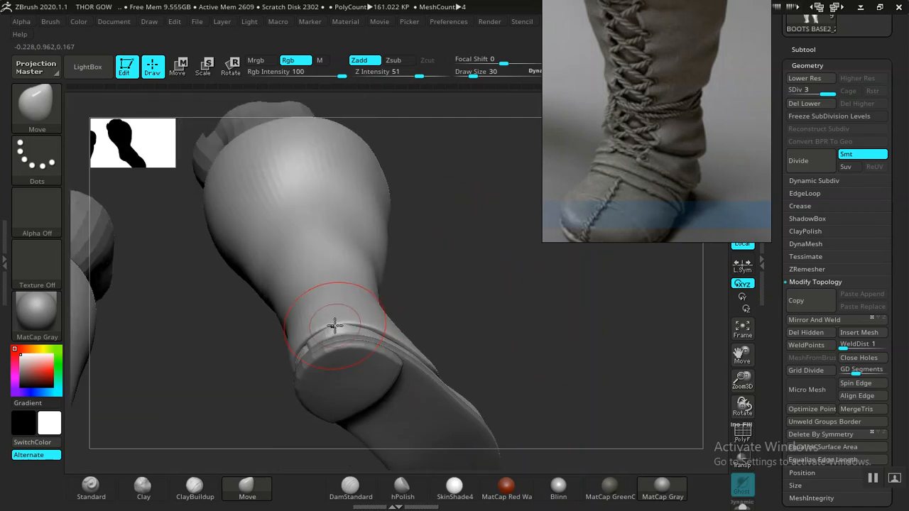
{"action": "mouse_move", "coordinate": [480, 299]}
{"action": "left_mouse_down"}
{"action": "mouse_move", "coordinate": [487, 284]}
{"action": "mouse_move", "coordinate": [370, 397]}
{"action": "mouse_move", "coordinate": [298, 398]}
{"action": "mouse_move", "coordinate": [252, 381]}
{"action": "mouse_move", "coordinate": [239, 414]}
{"action": "mouse_move", "coordinate": [280, 379]}
{"action": "mouse_move", "coordinate": [434, 365]}
{"action": "mouse_move", "coordinate": [381, 357]}
{"action": "mouse_move", "coordinate": [450, 300]}
{"action": "mouse_move", "coordinate": [552, 453]}
{"action": "mouse_move", "coordinate": [430, 320]}
{"action": "left_mouse_up"}
{"action": "left_click_drag", "start_coordinate": [243, 363], "coordinate": [376, 291]}
{"action": "left_click_drag", "start_coordinate": [367, 375], "coordinate": [445, 327]}
- Following the reference photo, reshape the panel's outer front edge below the cuff with the Move brush at draw sizes 46 and 50
{"action": "middle_click_drag", "start_coordinate": [631, 106], "coordinate": [633, 182]}
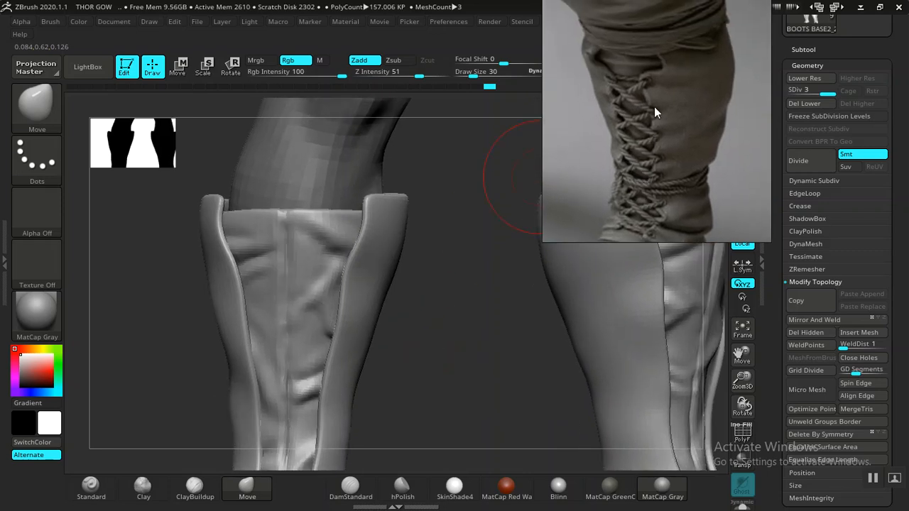
{"action": "left_click_drag", "start_coordinate": [451, 305], "coordinate": [528, 242]}
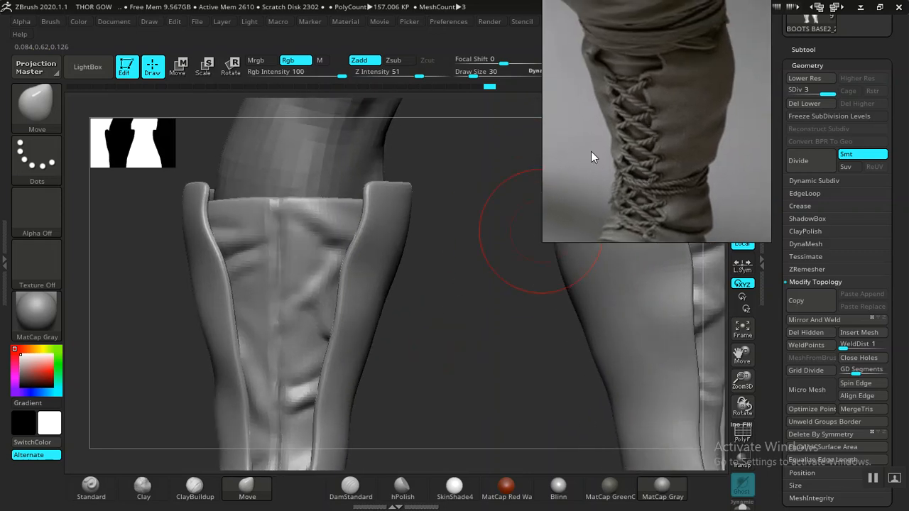
{"action": "mouse_move", "coordinate": [451, 324]}
{"action": "left_mouse_down", "text": "alt"}
{"action": "mouse_move", "coordinate": [451, 332]}
{"action": "mouse_move", "coordinate": [418, 324]}
{"action": "mouse_move", "coordinate": [438, 327]}
{"action": "left_mouse_up", "text": "alt"}
{"action": "mouse_move", "coordinate": [473, 357]}
{"action": "left_mouse_down"}
{"action": "mouse_move", "coordinate": [405, 331]}
{"action": "mouse_move", "coordinate": [183, 185]}
{"action": "mouse_move", "coordinate": [477, 314]}
{"action": "mouse_move", "coordinate": [456, 335]}
{"action": "left_mouse_up"}
{"action": "left_click_drag", "start_coordinate": [413, 269], "coordinate": [393, 336]}
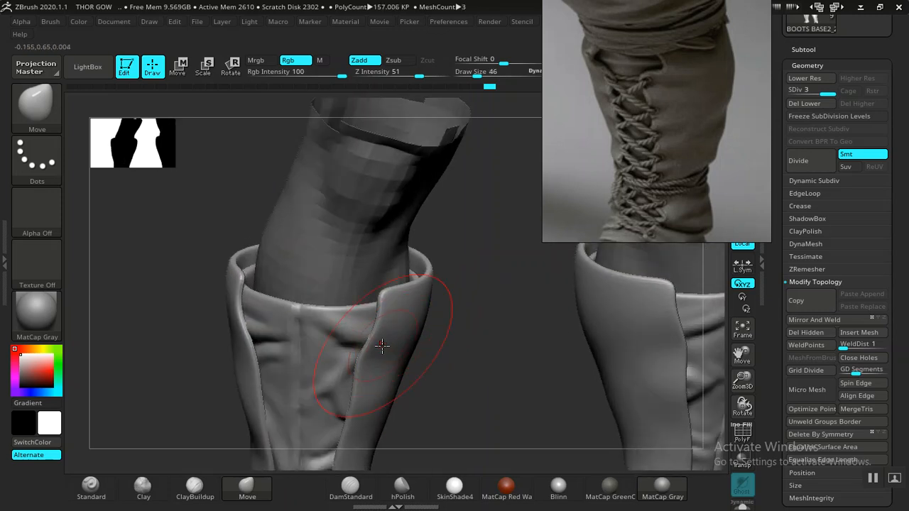
{"action": "mouse_move", "coordinate": [461, 366]}
{"action": "left_mouse_down", "text": "alt"}
{"action": "mouse_move", "coordinate": [347, 386]}
{"action": "mouse_move", "coordinate": [455, 402]}
{"action": "mouse_move", "coordinate": [445, 406]}
{"action": "mouse_move", "coordinate": [320, 339]}
{"action": "mouse_move", "coordinate": [280, 354]}
{"action": "left_mouse_up", "text": "alt"}
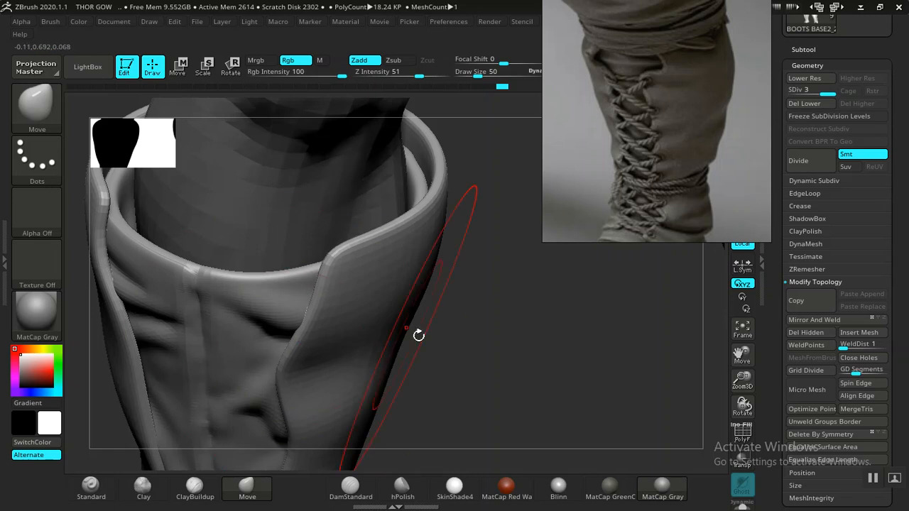
{"action": "mouse_move", "coordinate": [495, 339]}
{"action": "left_mouse_down"}
{"action": "mouse_move", "coordinate": [539, 305]}
{"action": "mouse_move", "coordinate": [413, 316]}
{"action": "mouse_move", "coordinate": [458, 281]}
{"action": "mouse_move", "coordinate": [461, 231]}
{"action": "left_mouse_up"}
{"action": "left_click_drag", "start_coordinate": [463, 334], "coordinate": [512, 226], "text": "alt"}
- Examine the lacing, shaft edges and ankle cord in the reference photos and compare them with the modelled boot
{"action": "left_click_drag", "start_coordinate": [649, 197], "coordinate": [653, 157]}
{"action": "left_click_drag", "start_coordinate": [445, 355], "coordinate": [458, 349]}
{"action": "middle_click_drag", "start_coordinate": [617, 203], "coordinate": [739, 157]}
{"action": "middle_click_drag", "start_coordinate": [593, 202], "coordinate": [737, 203]}
{"action": "left_click_drag", "start_coordinate": [459, 327], "coordinate": [459, 328]}
{"action": "middle_click_drag", "start_coordinate": [623, 122], "coordinate": [631, 185]}
{"action": "mouse_move", "coordinate": [452, 288]}
{"action": "left_mouse_down"}
{"action": "mouse_move", "coordinate": [441, 297]}
{"action": "mouse_move", "coordinate": [473, 300]}
{"action": "mouse_move", "coordinate": [487, 338]}
{"action": "mouse_move", "coordinate": [486, 321]}
{"action": "left_mouse_up"}
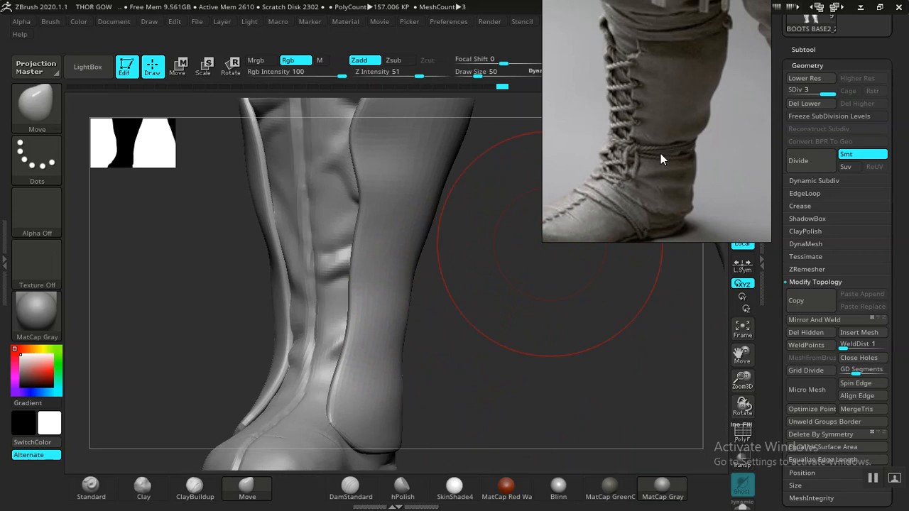
{"action": "scroll", "coordinate": [660, 153], "scroll_direction": "up", "scroll_amount": 3}
{"action": "middle_click_drag", "start_coordinate": [640, 166], "coordinate": [660, 177]}
{"action": "scroll", "coordinate": [653, 193], "scroll_direction": "down", "scroll_amount": 2}
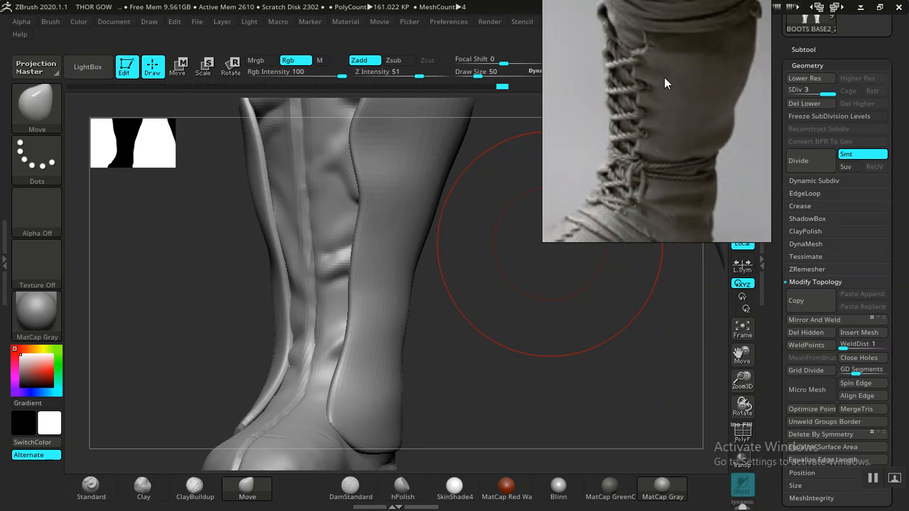
{"action": "scroll", "coordinate": [649, 72], "scroll_direction": "down", "scroll_amount": 2}
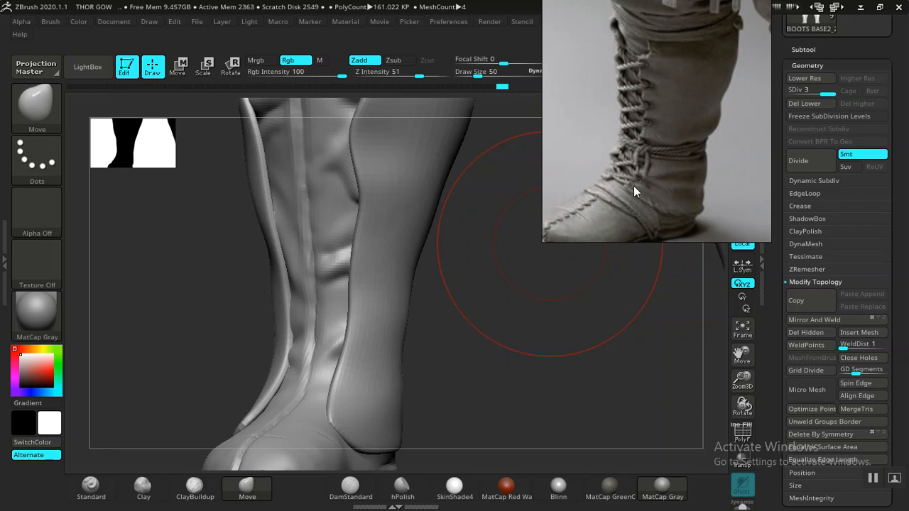
- Set the draw size to 8 and choose the MaskPerfectCircle brush for masking the panel's lower front corner
{"action": "left_click_drag", "start_coordinate": [515, 321], "coordinate": [458, 338]}
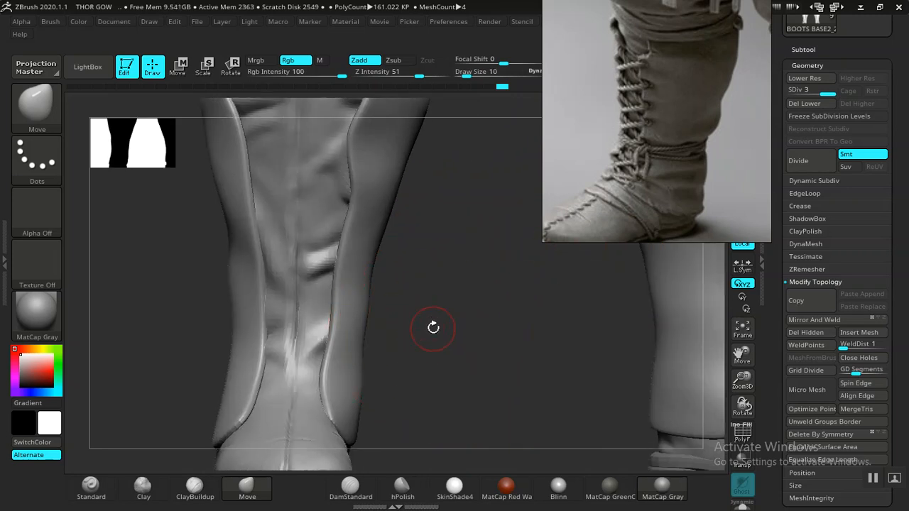
{"action": "left_click_drag", "start_coordinate": [468, 353], "coordinate": [427, 346]}
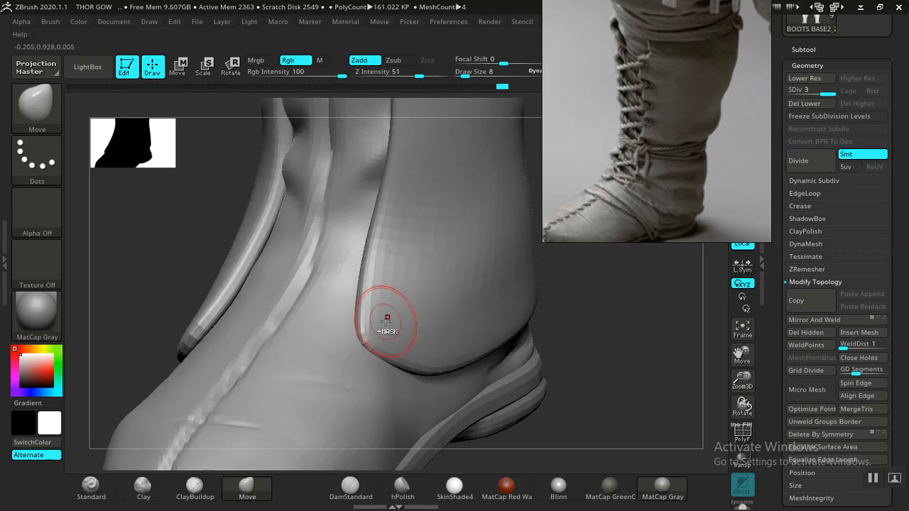
{"action": "key", "text": "ctrl"}
{"action": "left_click", "coordinate": [30, 120], "text": "ctrl"}
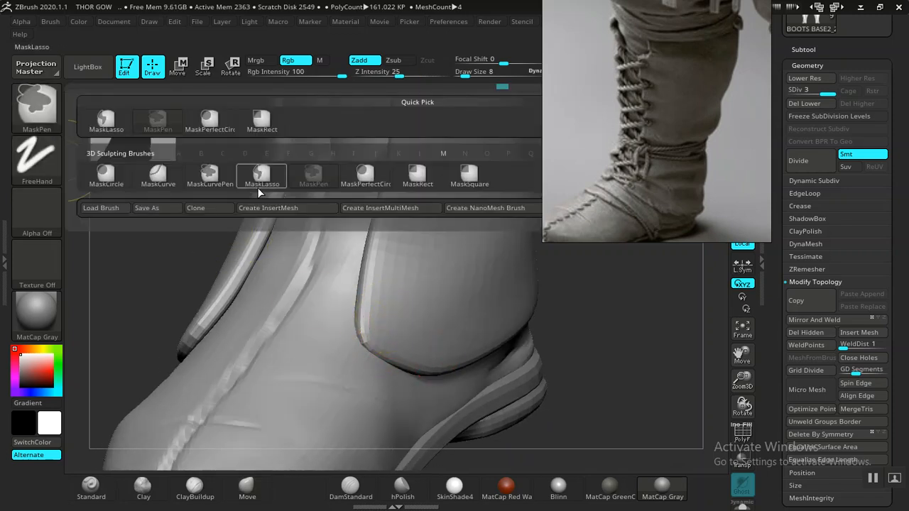
{"action": "left_click", "coordinate": [365, 184], "text": "ctrl"}
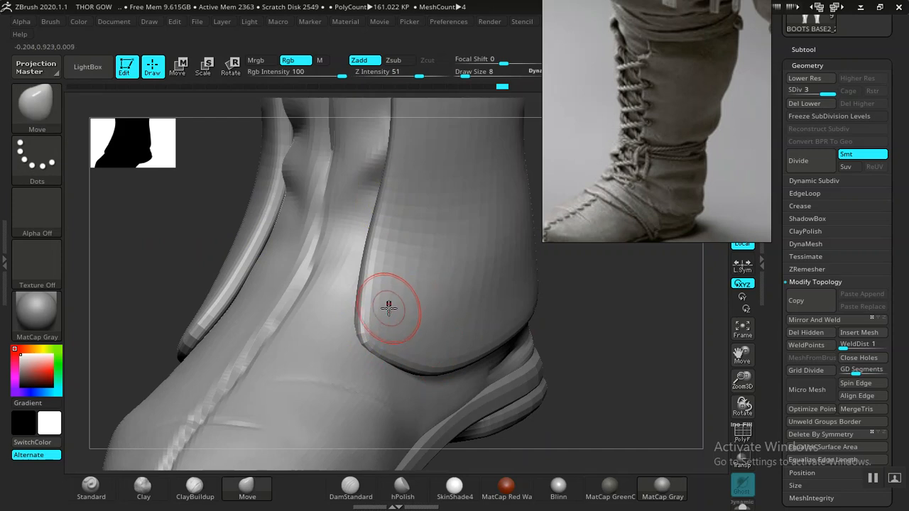
{"action": "left_click_drag", "start_coordinate": [590, 316], "coordinate": [574, 336], "text": "alt"}
{"action": "key", "text": "ctrl"}
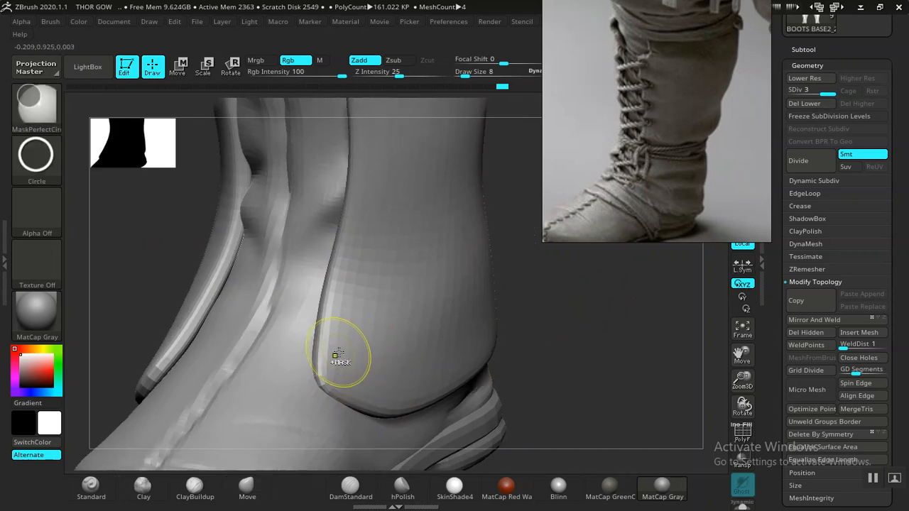
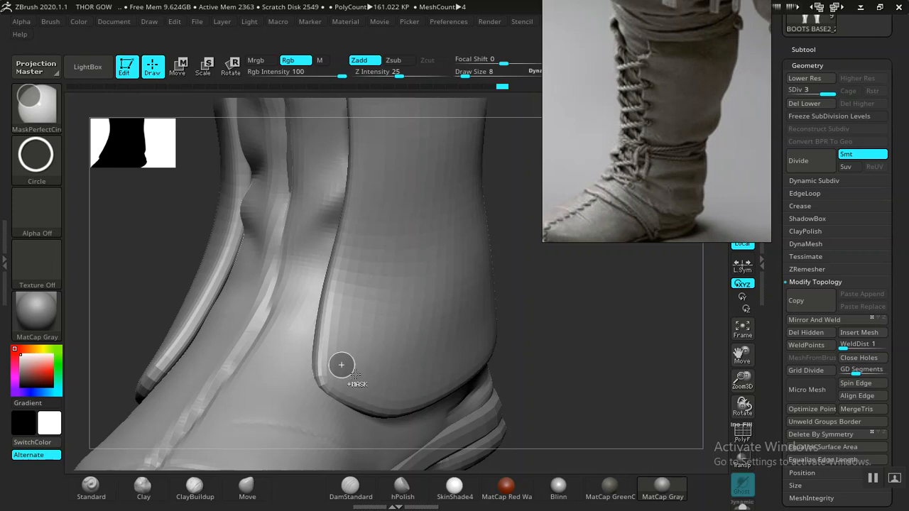
- Try a row of small circular masks up the panel's front edge, starting above its lower front corner
{"action": "left_click", "coordinate": [341, 365], "text": "ctrl"}
{"action": "key", "text": "ctrl+z"}
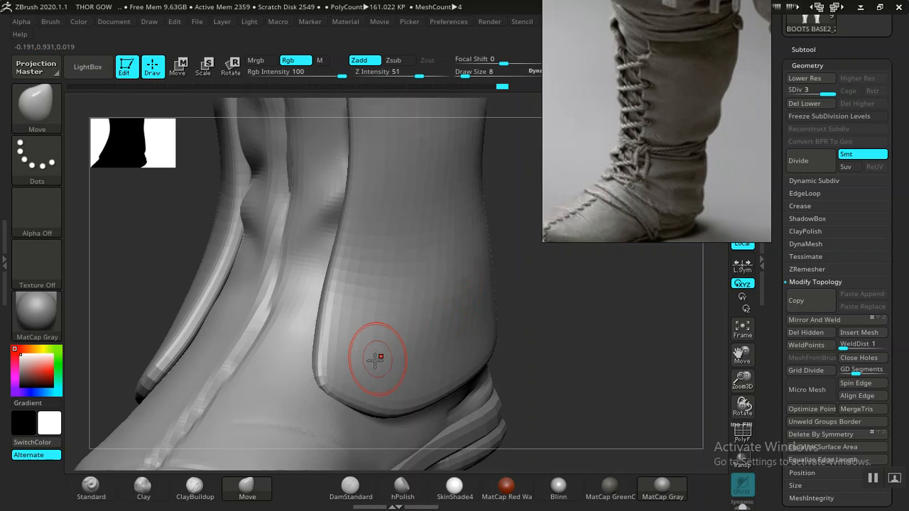
{"action": "key", "text": "ctrl"}
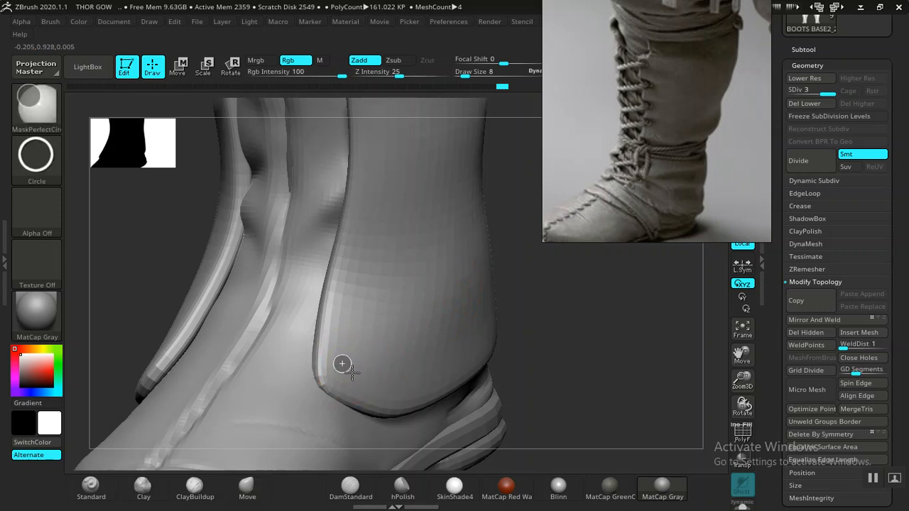
{"action": "left_click", "coordinate": [341, 364], "text": "ctrl"}
{"action": "mouse_move", "coordinate": [525, 290]}
{"action": "left_mouse_down"}
{"action": "mouse_move", "coordinate": [525, 331]}
{"action": "mouse_move", "coordinate": [341, 376]}
{"action": "left_mouse_up"}
{"action": "key", "text": "ctrl"}
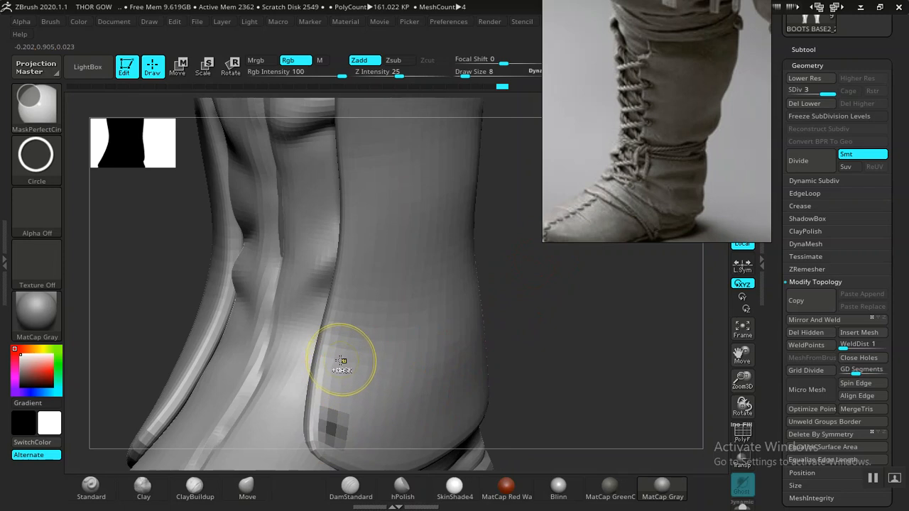
{"action": "left_click", "coordinate": [342, 359], "text": "ctrl"}
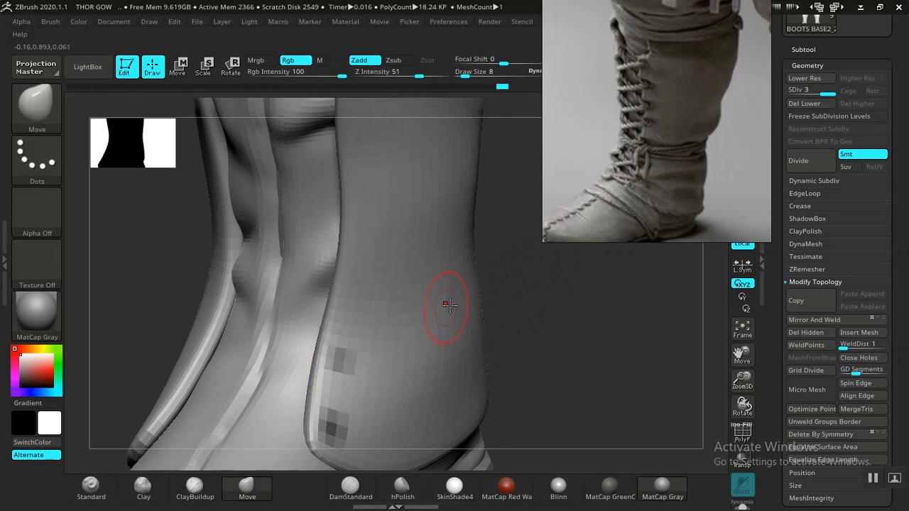
{"action": "left_click_drag", "start_coordinate": [532, 266], "coordinate": [348, 390]}
{"action": "key", "text": "ctrl"}
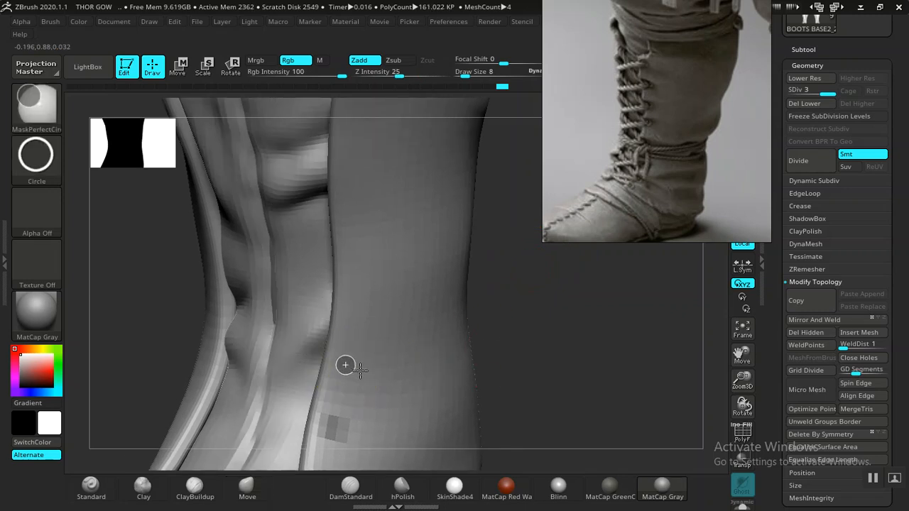
{"action": "left_click", "coordinate": [345, 365], "text": "ctrl"}
{"action": "left_click", "coordinate": [354, 301], "text": "ctrl"}
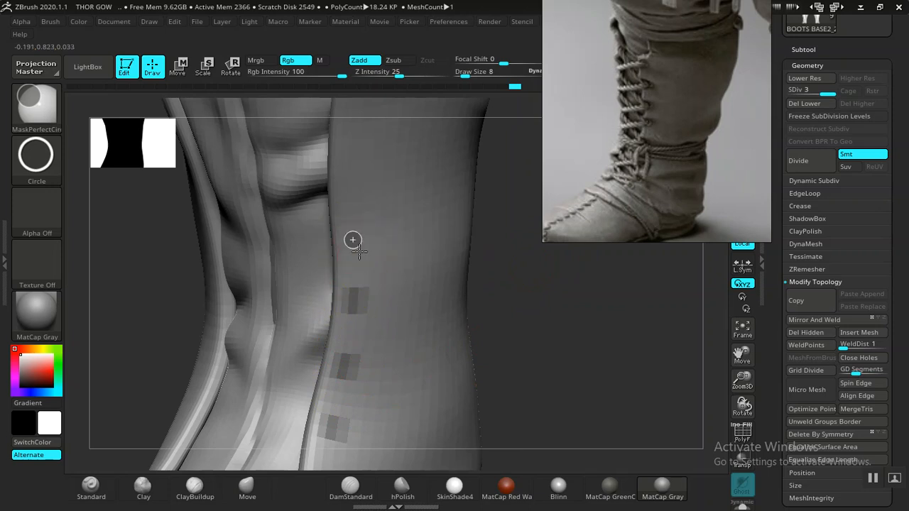
{"action": "mouse_move", "coordinate": [482, 223]}
{"action": "left_mouse_down"}
{"action": "mouse_move", "coordinate": [531, 360]}
{"action": "mouse_move", "coordinate": [451, 321]}
{"action": "left_mouse_up"}
{"action": "mouse_move", "coordinate": [543, 325]}
{"action": "left_mouse_down"}
{"action": "mouse_move", "coordinate": [476, 300]}
{"action": "mouse_move", "coordinate": [379, 347]}
{"action": "left_mouse_up"}
{"action": "mouse_move", "coordinate": [493, 320]}
{"action": "left_mouse_down"}
{"action": "mouse_move", "coordinate": [480, 313]}
{"action": "mouse_move", "coordinate": [404, 344]}
{"action": "left_mouse_up"}
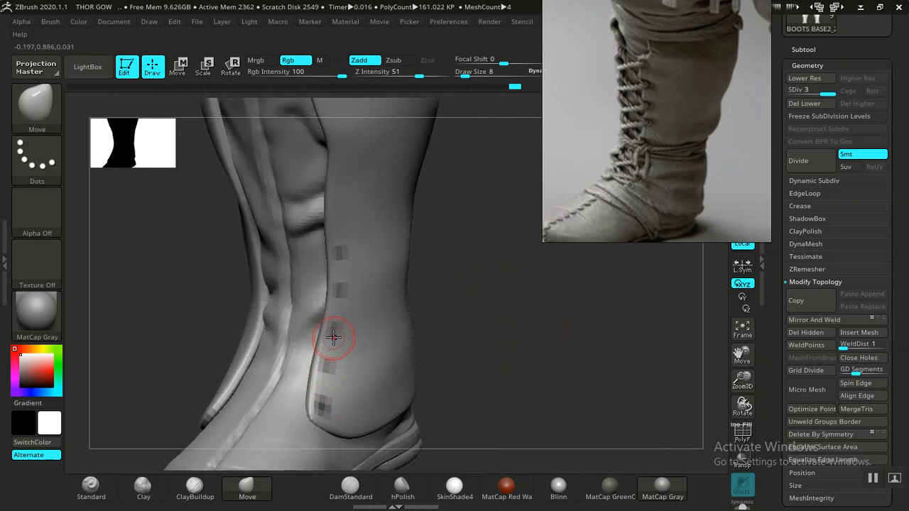
{"action": "mouse_move", "coordinate": [469, 306]}
{"action": "left_mouse_down"}
{"action": "mouse_move", "coordinate": [497, 324]}
{"action": "mouse_move", "coordinate": [497, 357]}
{"action": "mouse_move", "coordinate": [496, 266]}
{"action": "mouse_move", "coordinate": [504, 306]}
{"action": "mouse_move", "coordinate": [478, 288]}
{"action": "mouse_move", "coordinate": [469, 308]}
{"action": "mouse_move", "coordinate": [479, 347]}
{"action": "mouse_move", "coordinate": [511, 349]}
{"action": "mouse_move", "coordinate": [523, 246]}
{"action": "mouse_move", "coordinate": [518, 142]}
{"action": "left_mouse_up"}
{"action": "key", "text": "ctrl"}
{"action": "key", "text": "ctrl"}
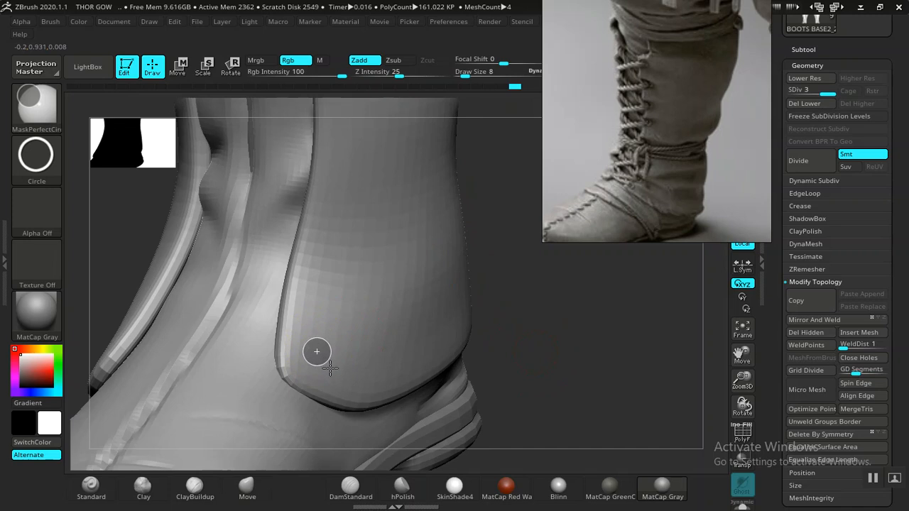
- Place the two lowest circular masks beside the panel's front edge, just above its lower corner, with the MaskPerfectCircle brush at draw size 8
{"action": "left_click_drag", "start_coordinate": [330, 368], "coordinate": [331, 369], "text": "ctrl"}
{"action": "key", "text": "ctrl"}
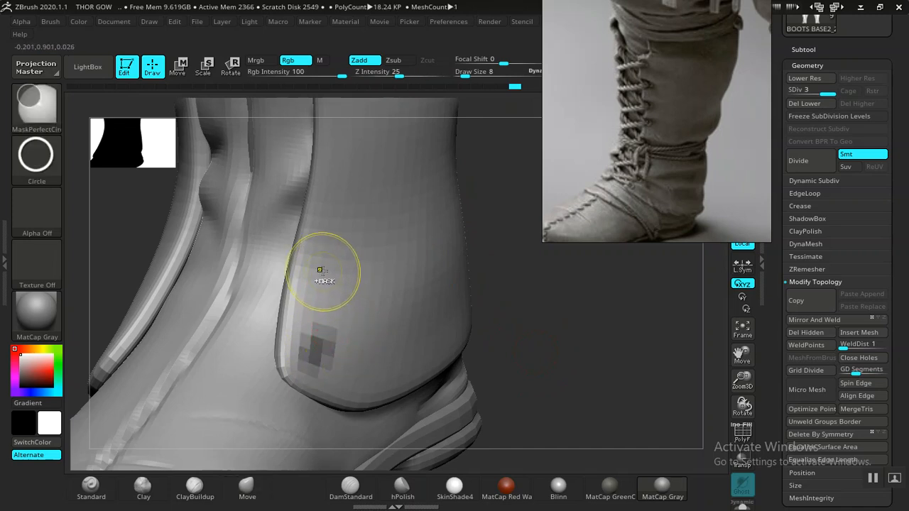
{"action": "key", "text": "ctrl+z"}
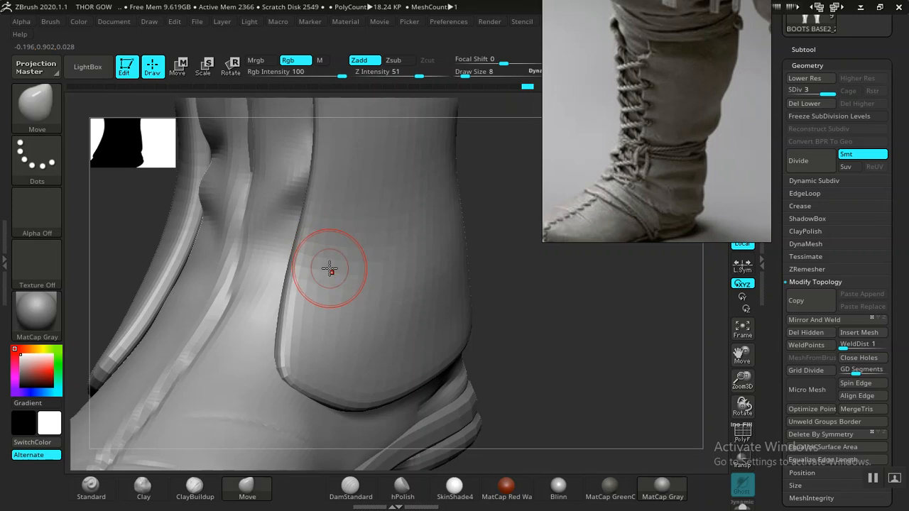
{"action": "key", "text": "ctrl+shift+z"}
{"action": "key", "text": "ctrl"}
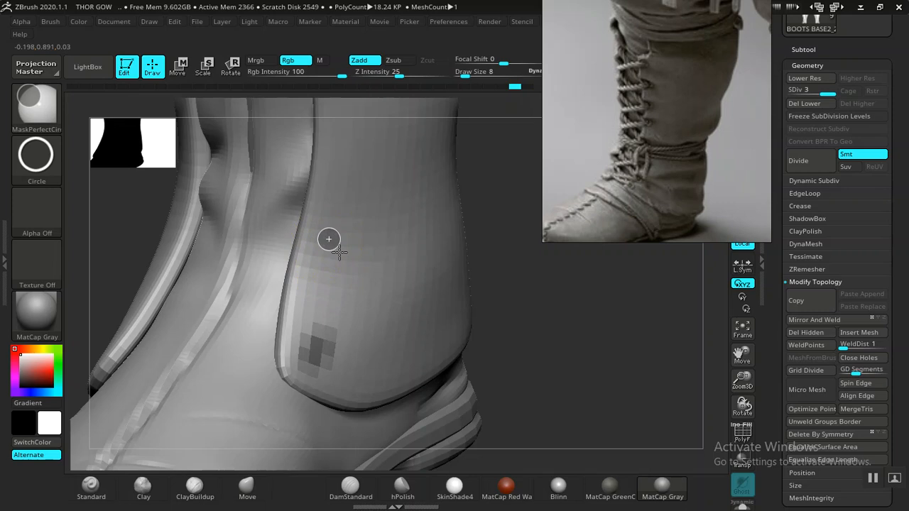
{"action": "left_click_drag", "start_coordinate": [329, 240], "coordinate": [331, 241], "text": "ctrl"}
{"action": "left_click_drag", "start_coordinate": [524, 258], "coordinate": [469, 233], "text": "alt"}
{"action": "key", "text": "ctrl"}
{"action": "left_click_drag", "start_coordinate": [311, 236], "coordinate": [316, 257], "text": "ctrl+alt"}
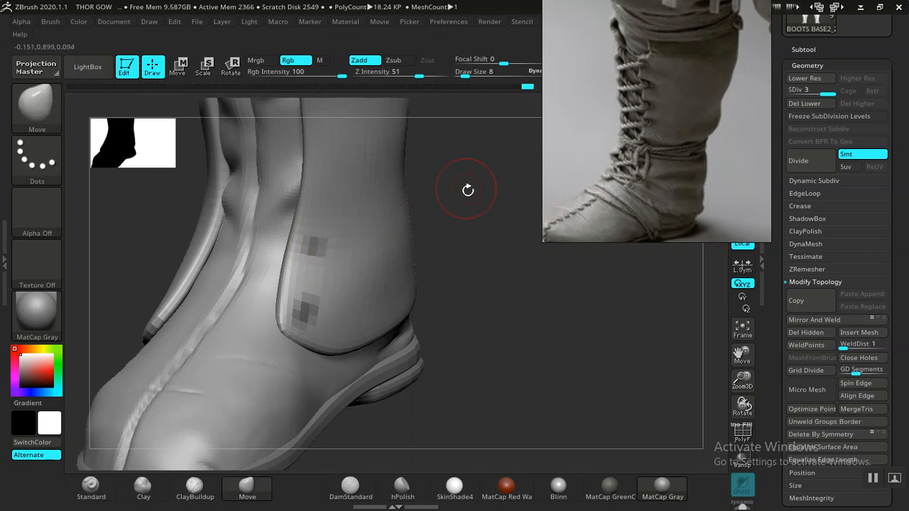
- Continue the row of spaced circular masks from the ankle up to the middle of the shaft, following the panel's front edge
{"action": "left_click_drag", "start_coordinate": [466, 187], "coordinate": [402, 314]}
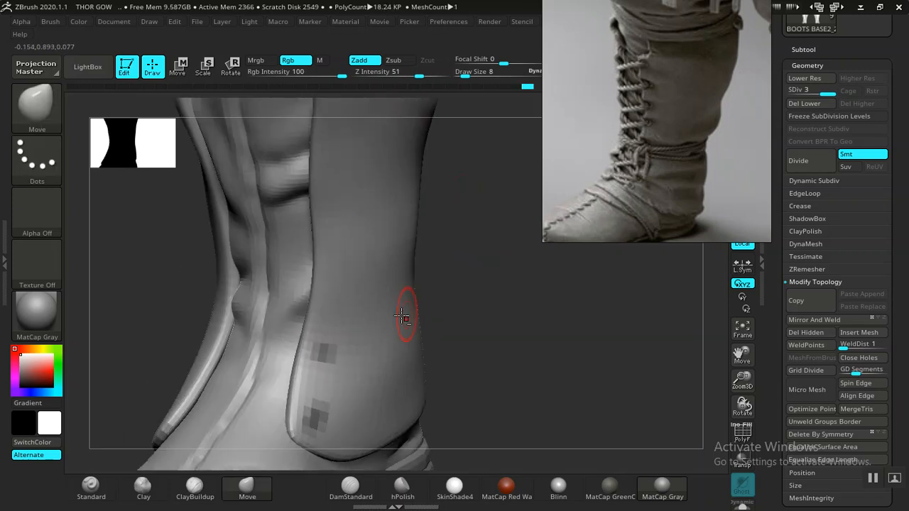
{"action": "left_click", "coordinate": [331, 291], "text": "ctrl"}
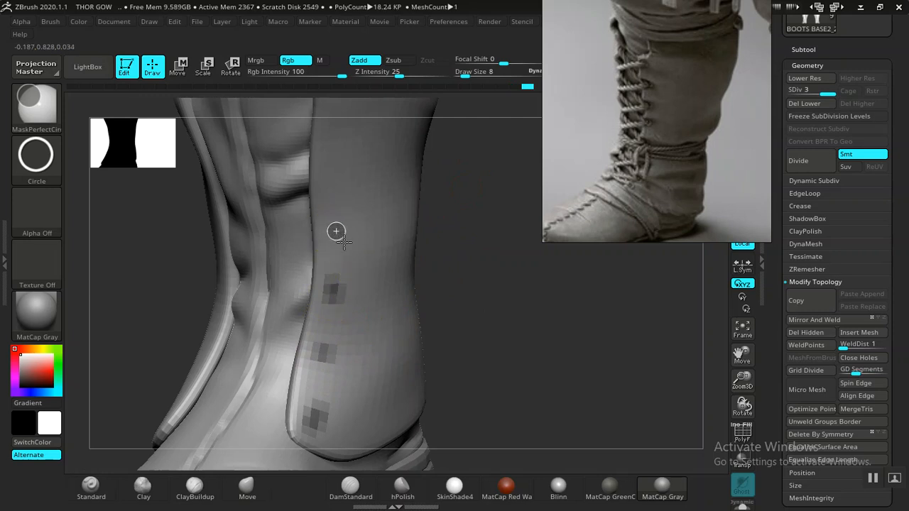
{"action": "left_click_drag", "start_coordinate": [471, 217], "coordinate": [450, 319]}
{"action": "key", "text": "ctrl+z"}
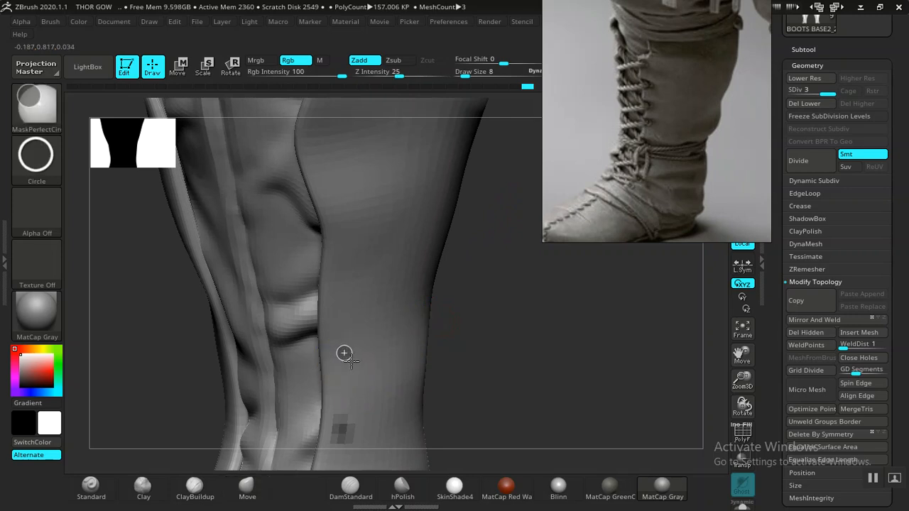
{"action": "left_click", "coordinate": [343, 351], "text": "ctrl"}
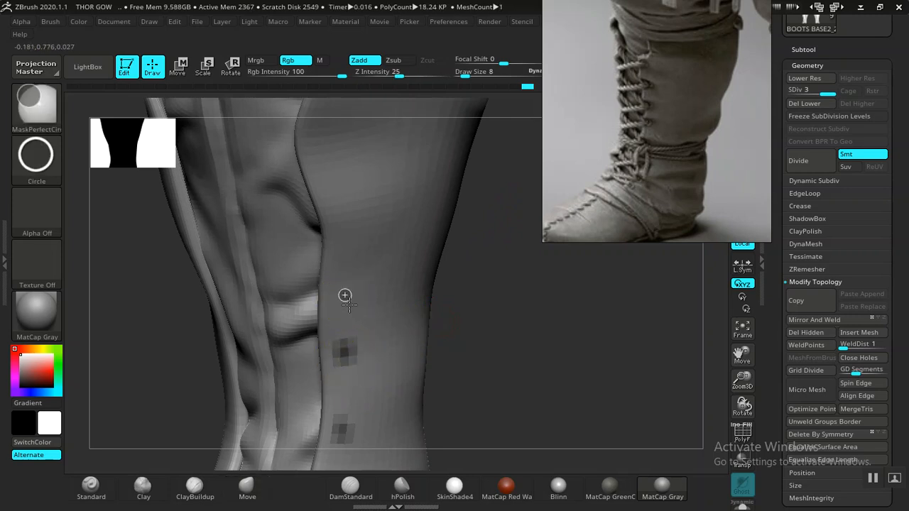
{"action": "left_click", "coordinate": [344, 295], "text": "ctrl"}
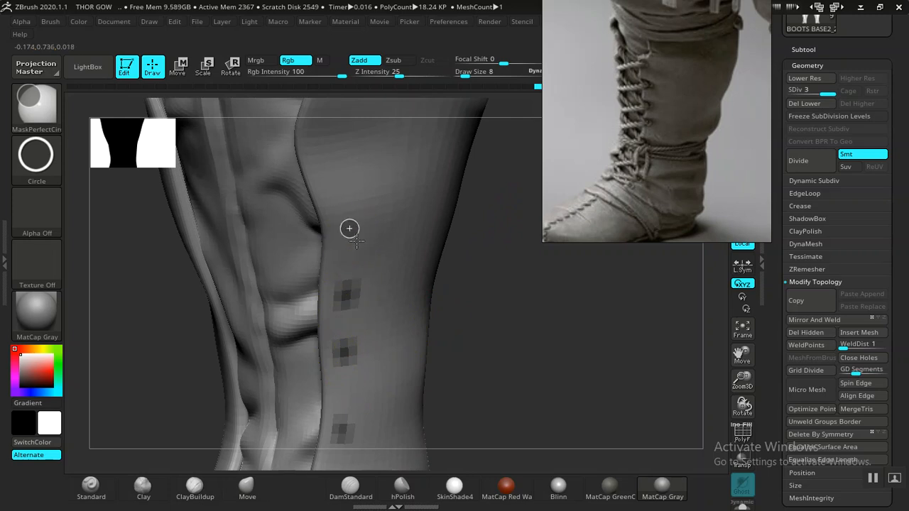
{"action": "left_click_drag", "start_coordinate": [349, 228], "coordinate": [356, 242], "text": "ctrl"}
- Complete the row with circular masks along the upper shaft, ending at the panel's cuff corner
{"action": "left_click_drag", "start_coordinate": [505, 255], "coordinate": [521, 379], "text": "alt"}
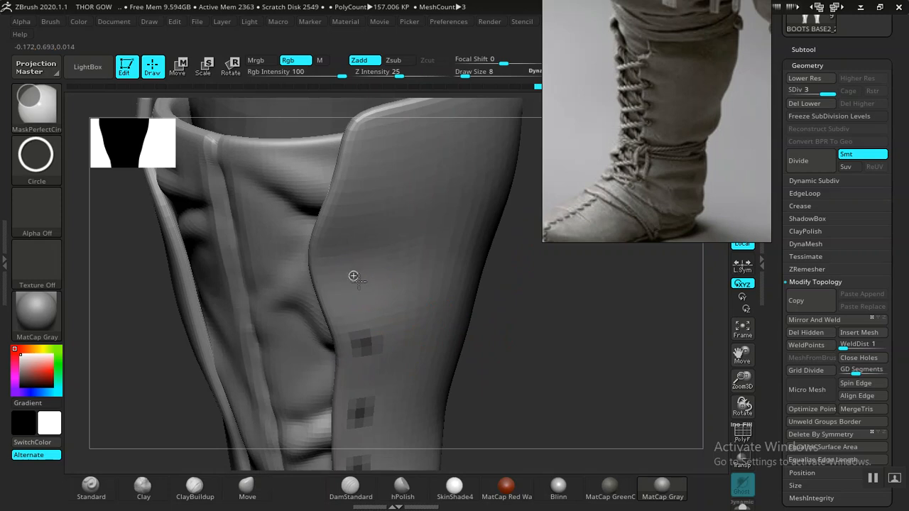
{"action": "left_click_drag", "start_coordinate": [364, 287], "coordinate": [365, 288], "text": "ctrl"}
{"action": "left_click_drag", "start_coordinate": [533, 293], "coordinate": [529, 358], "text": "alt"}
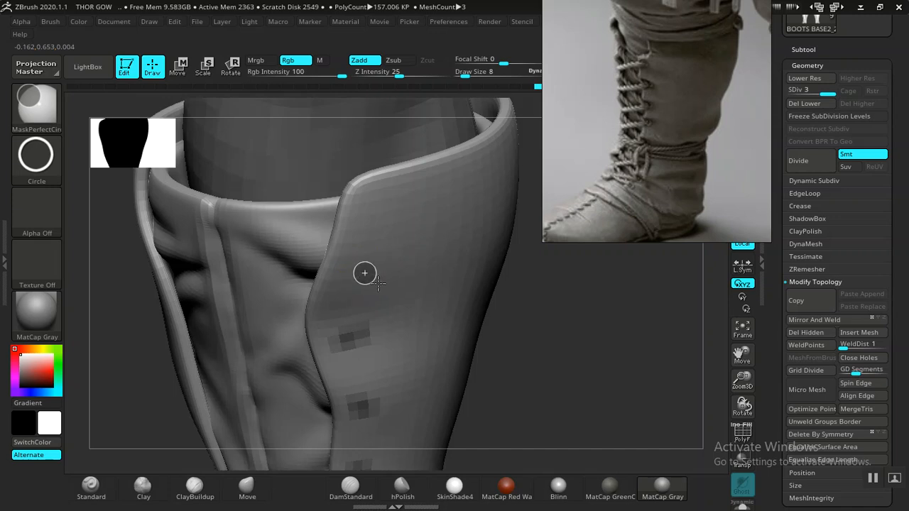
{"action": "left_click", "coordinate": [364, 273], "text": "ctrl"}
{"action": "left_click_drag", "start_coordinate": [383, 202], "coordinate": [386, 203], "text": "ctrl"}
- Push the panel's front edge inward between the two lowest masks with the Move brush at draw size 8
{"action": "mouse_move", "coordinate": [512, 332]}
{"action": "left_mouse_down"}
{"action": "mouse_move", "coordinate": [432, 290]}
{"action": "mouse_move", "coordinate": [442, 265]}
{"action": "mouse_move", "coordinate": [495, 361]}
{"action": "mouse_move", "coordinate": [512, 364]}
{"action": "mouse_move", "coordinate": [474, 273]}
{"action": "left_mouse_up"}
{"action": "left_click_drag", "start_coordinate": [479, 318], "coordinate": [506, 309]}
{"action": "left_click_drag", "start_coordinate": [490, 319], "coordinate": [413, 250]}
{"action": "left_click_drag", "start_coordinate": [517, 329], "coordinate": [536, 264], "text": "alt"}
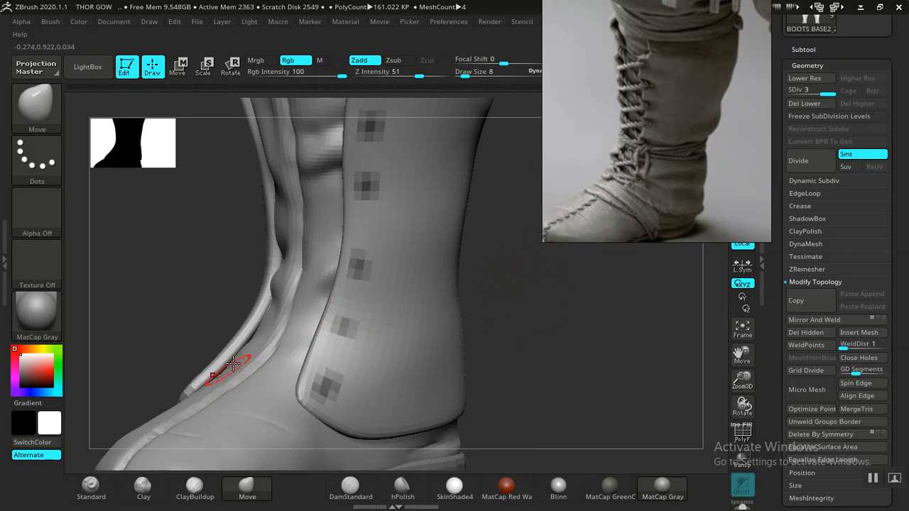
{"action": "left_click_drag", "start_coordinate": [483, 311], "coordinate": [446, 377], "text": "alt"}
{"action": "left_click_drag", "start_coordinate": [486, 278], "coordinate": [314, 360], "text": "alt"}
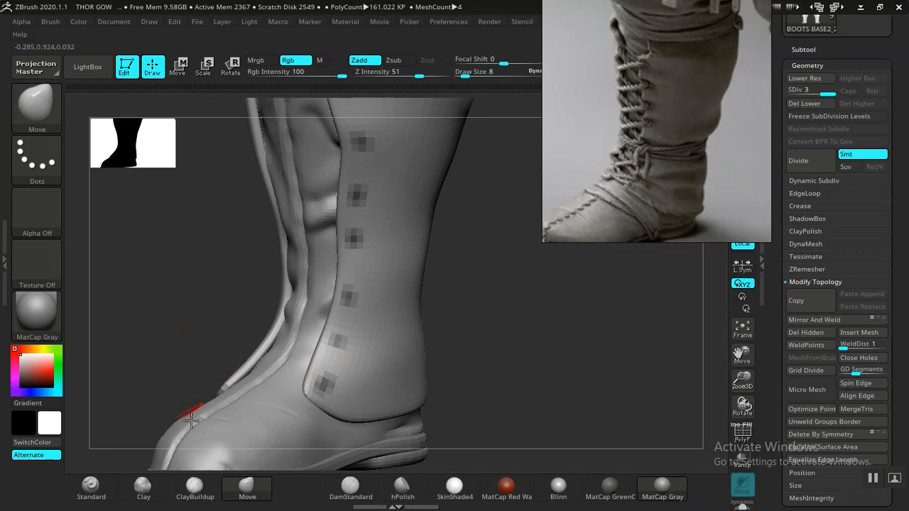
{"action": "key", "text": "]"}
{"action": "mouse_move", "coordinate": [446, 348]}
{"action": "left_mouse_down"}
{"action": "mouse_move", "coordinate": [470, 339]}
{"action": "mouse_move", "coordinate": [519, 386]}
{"action": "mouse_move", "coordinate": [492, 280]}
{"action": "mouse_move", "coordinate": [528, 330]}
{"action": "mouse_move", "coordinate": [524, 350]}
{"action": "mouse_move", "coordinate": [416, 294]}
{"action": "left_mouse_up"}
{"action": "key", "text": "bracketleft"}
{"action": "mouse_move", "coordinate": [497, 352]}
{"action": "left_mouse_down"}
{"action": "mouse_move", "coordinate": [539, 363]}
{"action": "mouse_move", "coordinate": [263, 349]}
{"action": "left_mouse_up"}
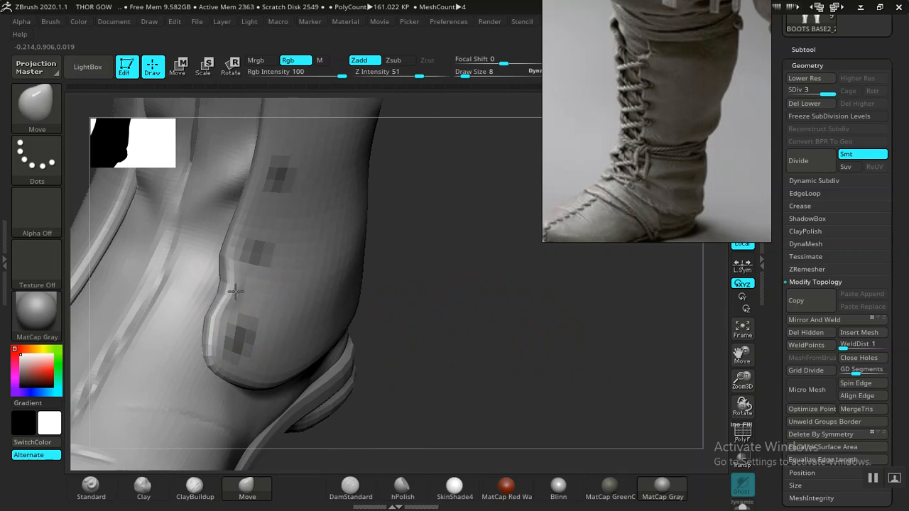
- Continue the scalloped front edge up the ankle by notching it between the next circular masks
{"action": "mouse_move", "coordinate": [420, 300]}
{"action": "left_mouse_down"}
{"action": "mouse_move", "coordinate": [489, 336]}
{"action": "mouse_move", "coordinate": [495, 294]}
{"action": "left_mouse_up"}
{"action": "left_click_drag", "start_coordinate": [247, 361], "coordinate": [254, 359]}
{"action": "left_click_drag", "start_coordinate": [255, 281], "coordinate": [264, 279]}
{"action": "left_click_drag", "start_coordinate": [490, 294], "coordinate": [499, 309]}
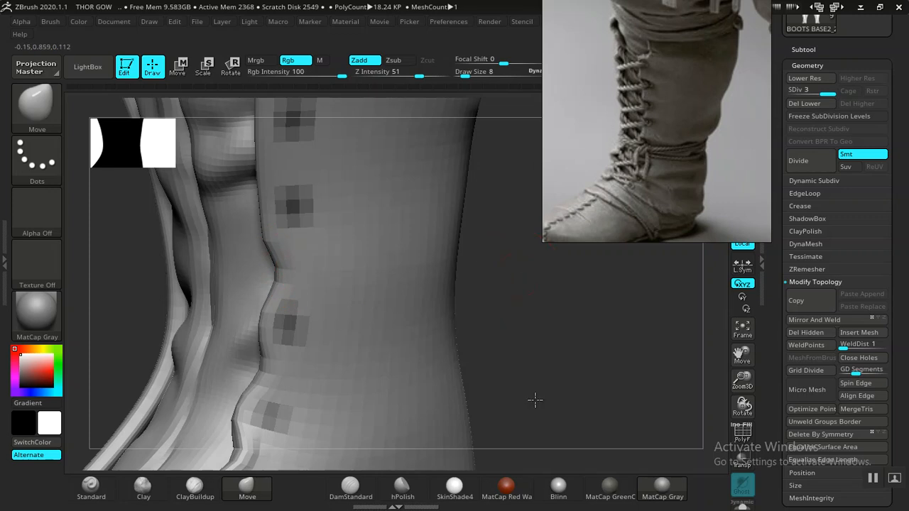
{"action": "left_click_drag", "start_coordinate": [533, 399], "coordinate": [543, 405]}
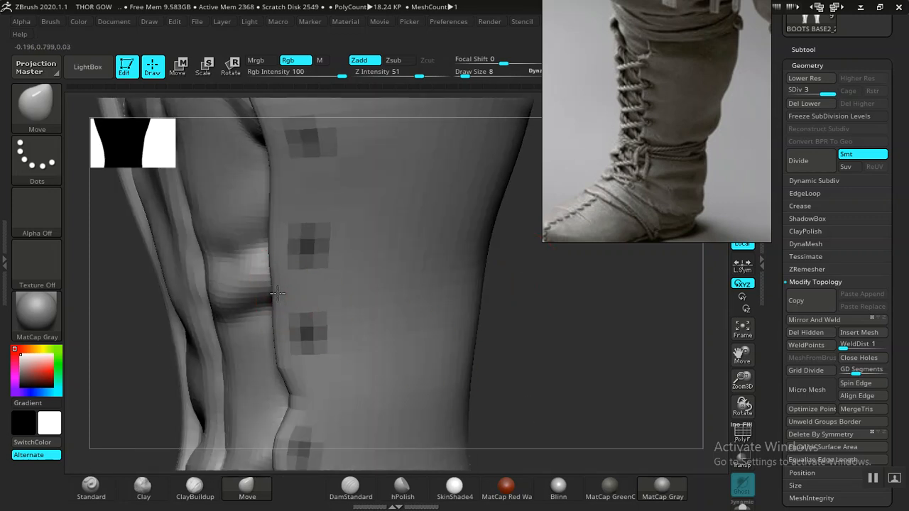
- Notch the masked front edge between the circular masks from mid-shaft to the upper shaft
{"action": "left_click_drag", "start_coordinate": [472, 299], "coordinate": [448, 343]}
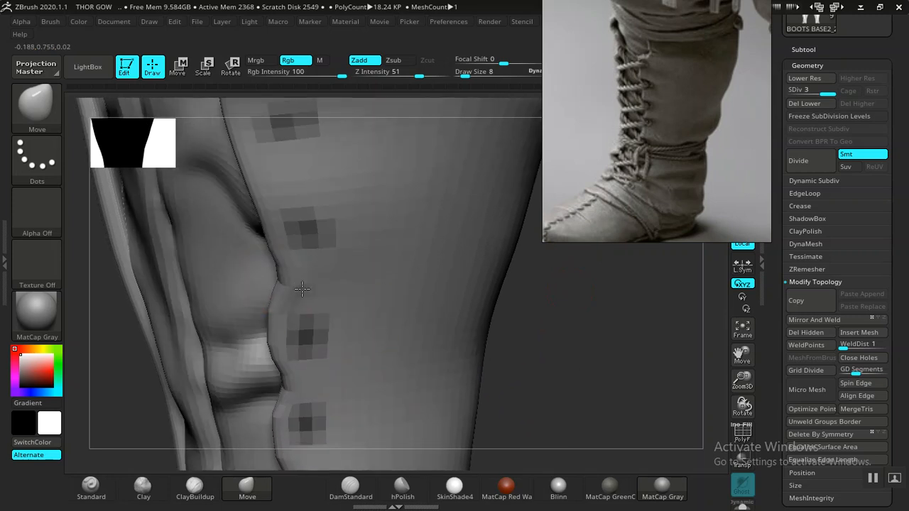
{"action": "left_click_drag", "start_coordinate": [529, 315], "coordinate": [502, 372], "text": "alt"}
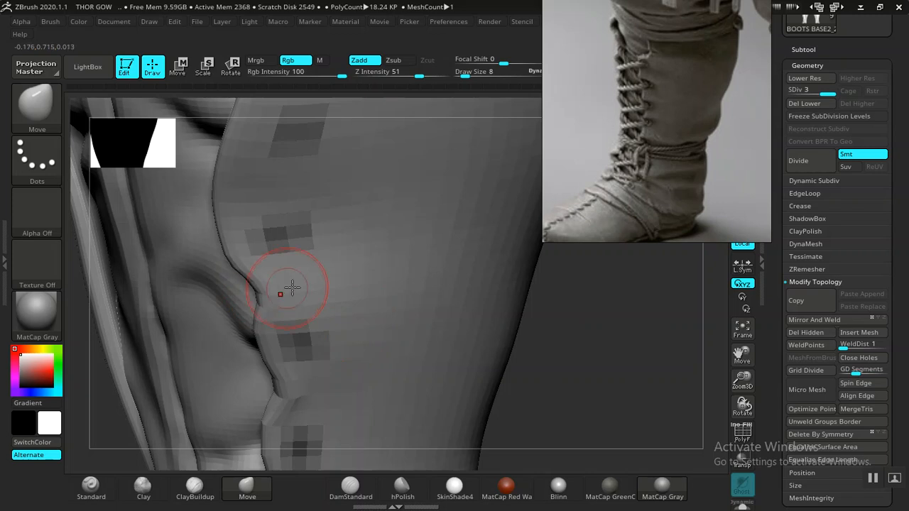
{"action": "left_click_drag", "start_coordinate": [625, 357], "coordinate": [476, 365]}
{"action": "left_click_drag", "start_coordinate": [216, 273], "coordinate": [258, 276]}
- Scallop the masked edge between the topmost masks below the cuff and set the draw size to 10
{"action": "left_click_drag", "start_coordinate": [609, 353], "coordinate": [583, 451], "text": "alt"}
{"action": "left_click_drag", "start_coordinate": [217, 267], "coordinate": [220, 272]}
{"action": "left_click_drag", "start_coordinate": [250, 242], "coordinate": [245, 238]}
{"action": "key", "text": "bracketright"}
{"action": "key", "text": "bracketleft"}
{"action": "key", "text": "bracketleft"}
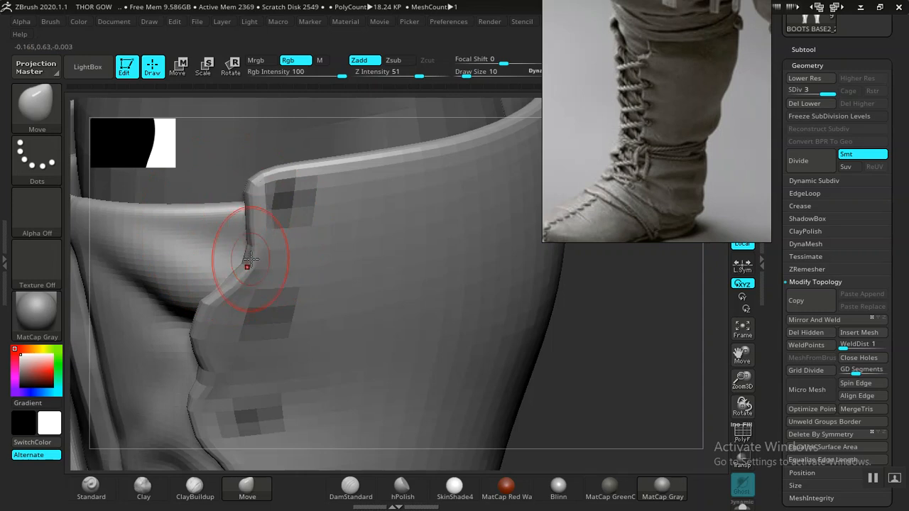
- Shape matching scallops along the lower shaft on the panel's opposite front edge with the Move brush at draw size 10
{"action": "left_click_drag", "start_coordinate": [554, 330], "coordinate": [430, 336], "text": "alt"}
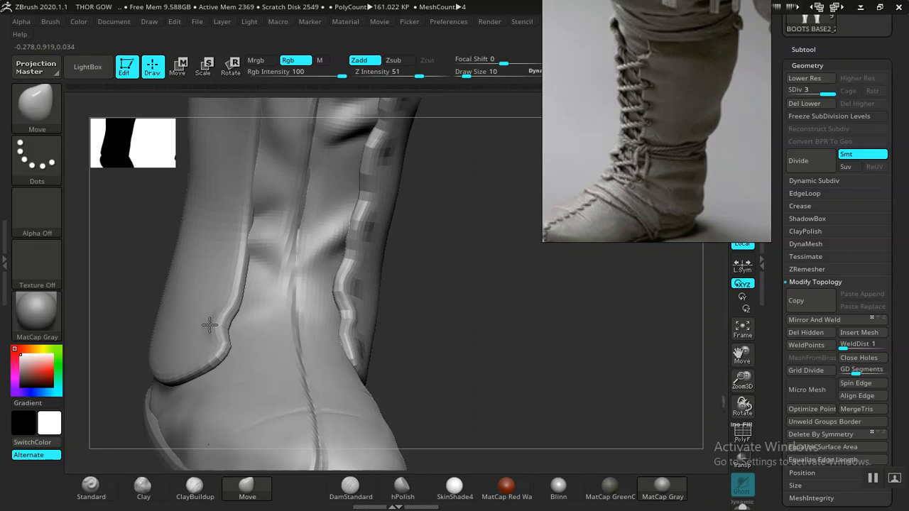
{"action": "left_click_drag", "start_coordinate": [211, 325], "coordinate": [251, 289]}
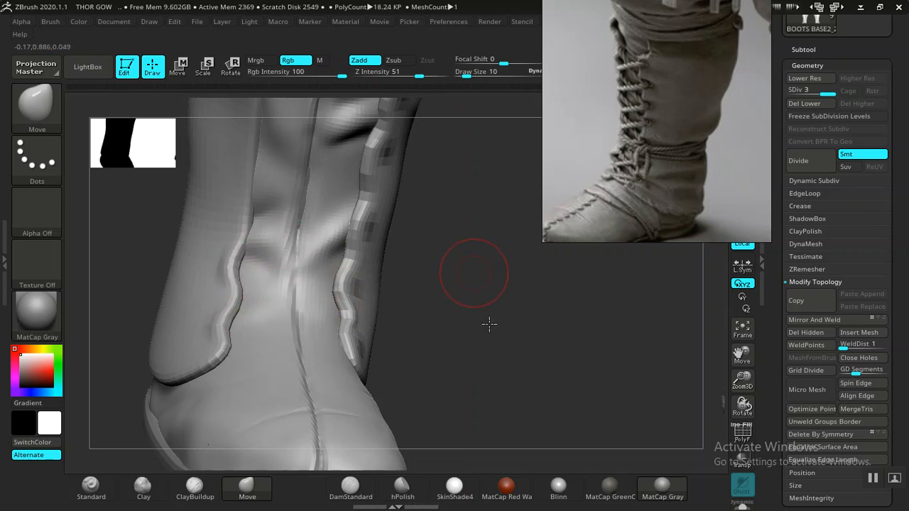
{"action": "left_click_drag", "start_coordinate": [489, 324], "coordinate": [266, 321]}
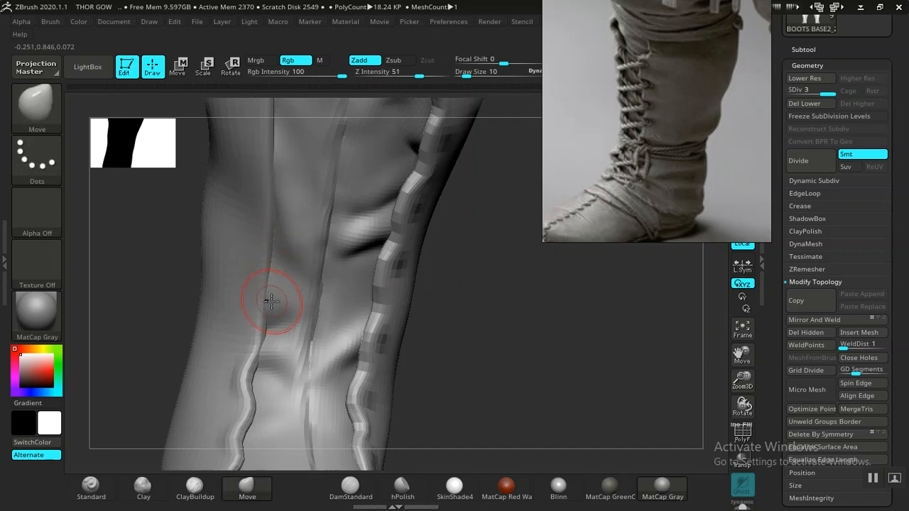
{"action": "left_click_drag", "start_coordinate": [266, 307], "coordinate": [251, 307]}
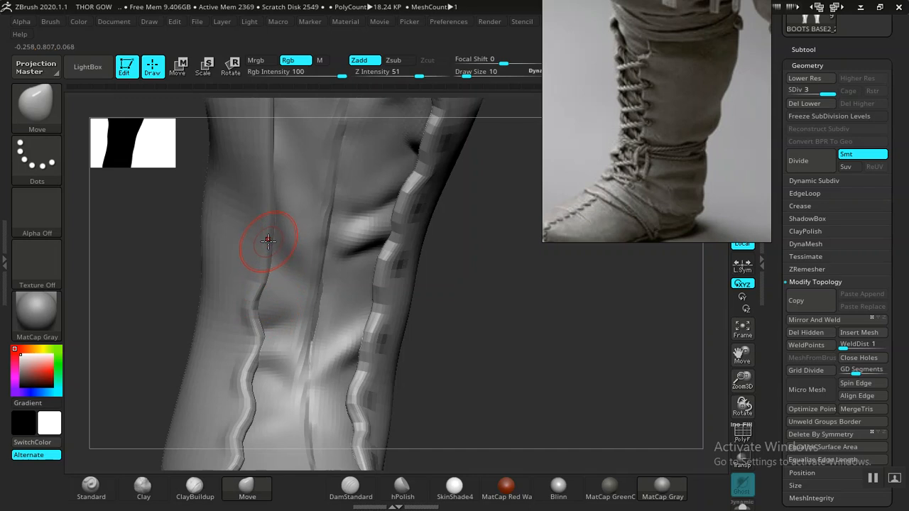
{"action": "left_click_drag", "start_coordinate": [442, 280], "coordinate": [310, 324]}
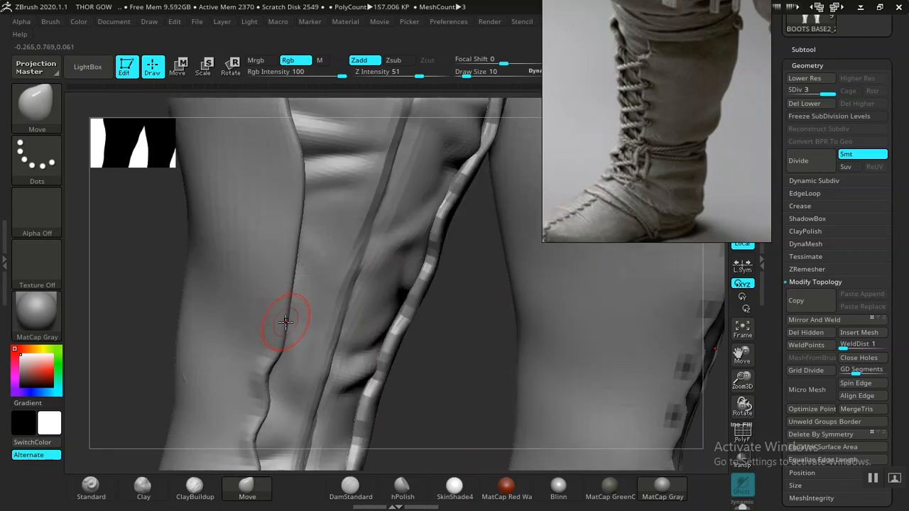
- Extend the scallops on the opposite front edge through the middle and upper shaft
{"action": "left_click_drag", "start_coordinate": [443, 349], "coordinate": [435, 329]}
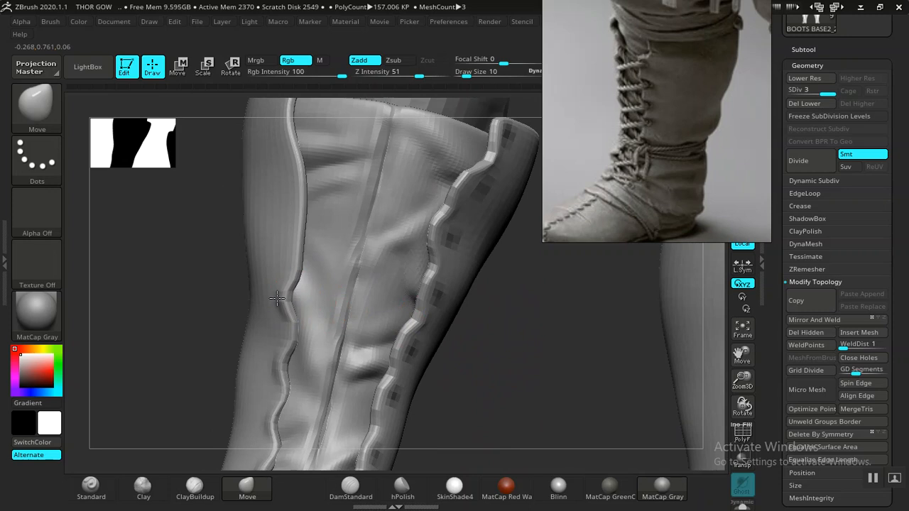
{"action": "left_click_drag", "start_coordinate": [274, 299], "coordinate": [272, 299]}
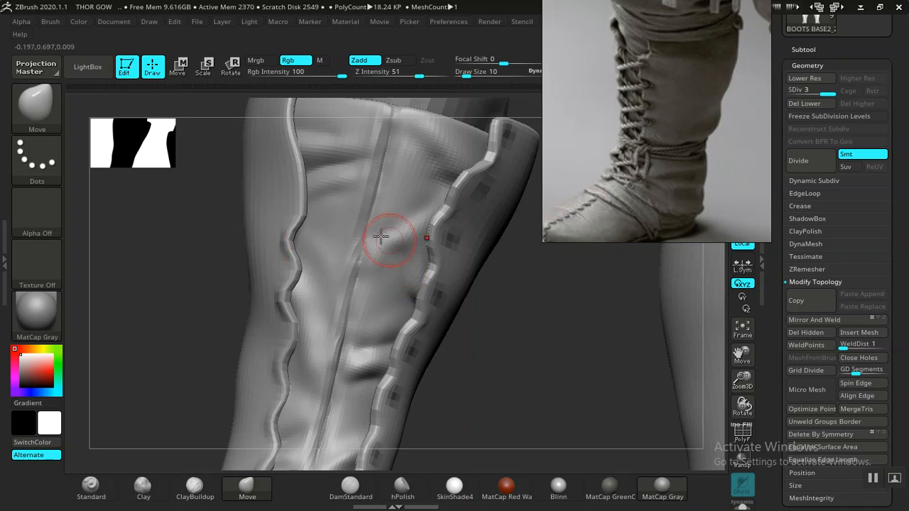
{"action": "left_click_drag", "start_coordinate": [298, 186], "coordinate": [283, 186]}
- Finish the opposite edge's scallops below the cuff with the Move brush at draw size 18, and check the scalloped edges on both boots
{"action": "left_click_drag", "start_coordinate": [537, 391], "coordinate": [355, 290]}
{"action": "left_click_drag", "start_coordinate": [559, 337], "coordinate": [608, 336]}
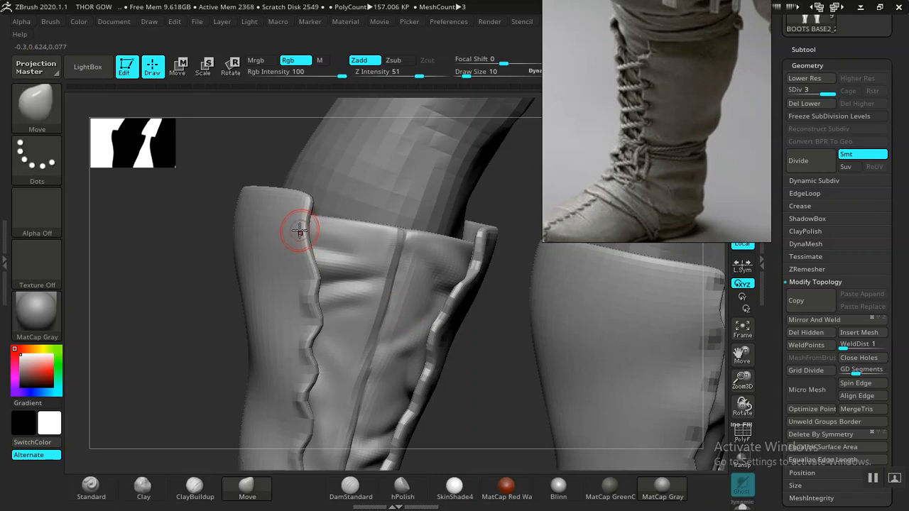
{"action": "left_click_drag", "start_coordinate": [165, 282], "coordinate": [303, 234]}
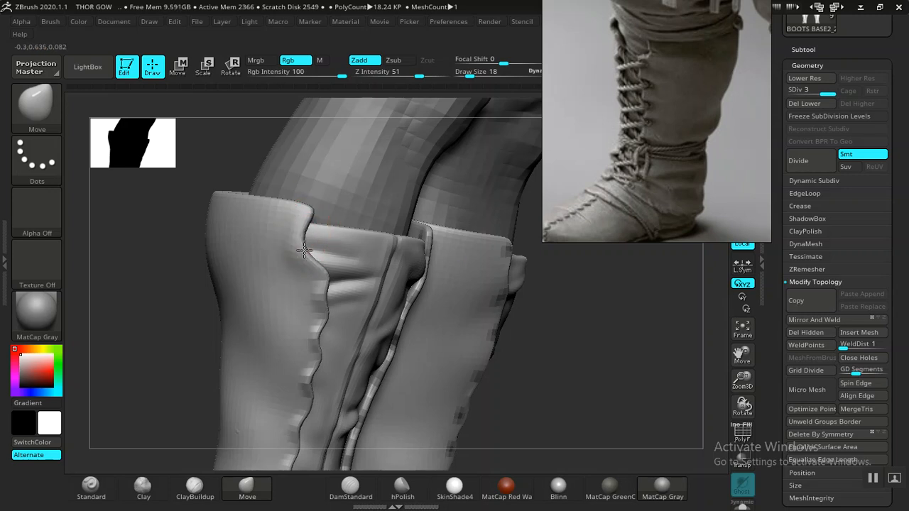
{"action": "left_click_drag", "start_coordinate": [574, 345], "coordinate": [505, 317]}
{"action": "key", "text": "f"}
{"action": "left_click_drag", "start_coordinate": [424, 360], "coordinate": [432, 304], "text": "alt"}
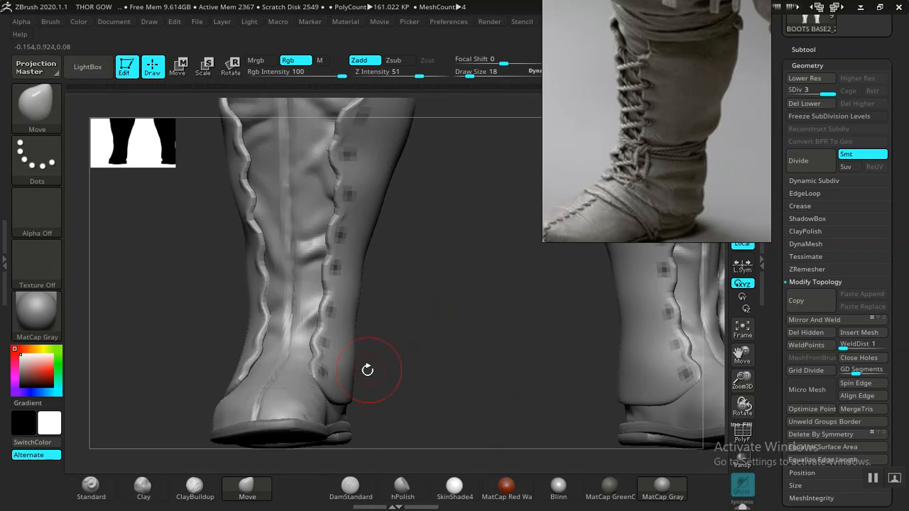
{"action": "left_click_drag", "start_coordinate": [396, 282], "coordinate": [364, 309]}
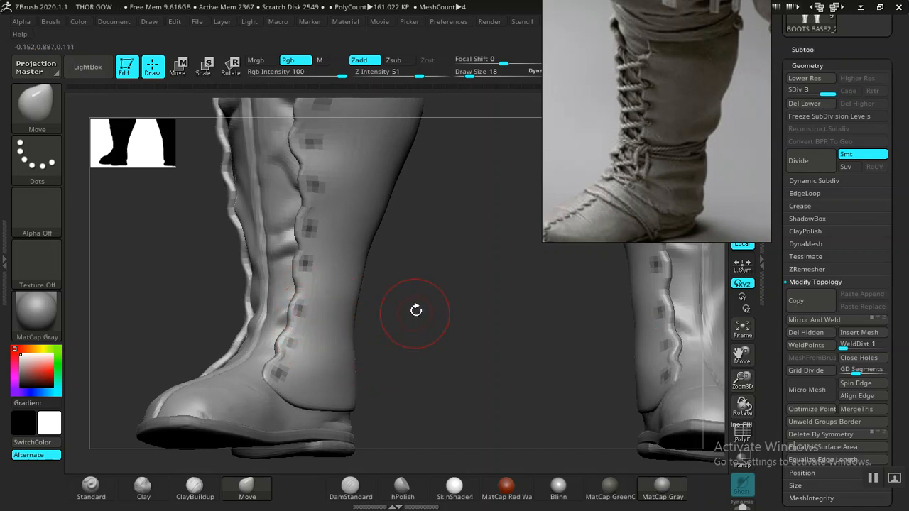
{"action": "left_click_drag", "start_coordinate": [441, 305], "coordinate": [570, 319]}
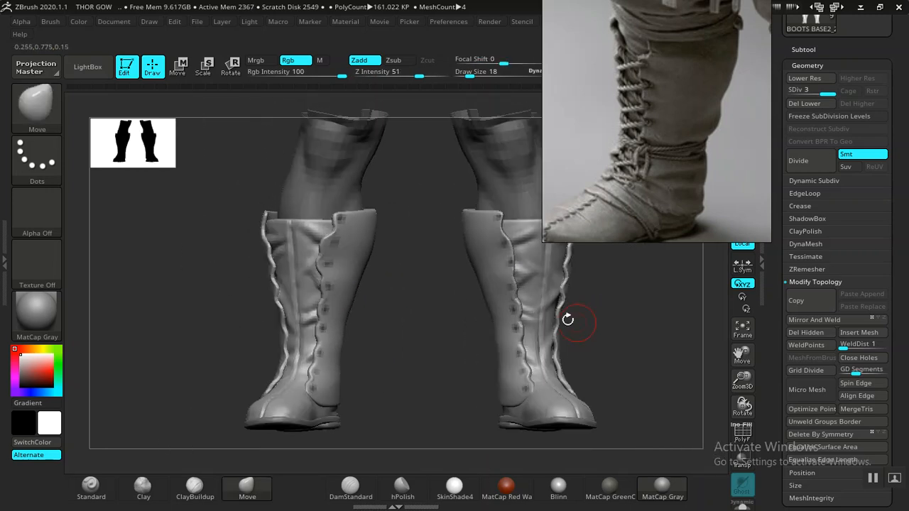